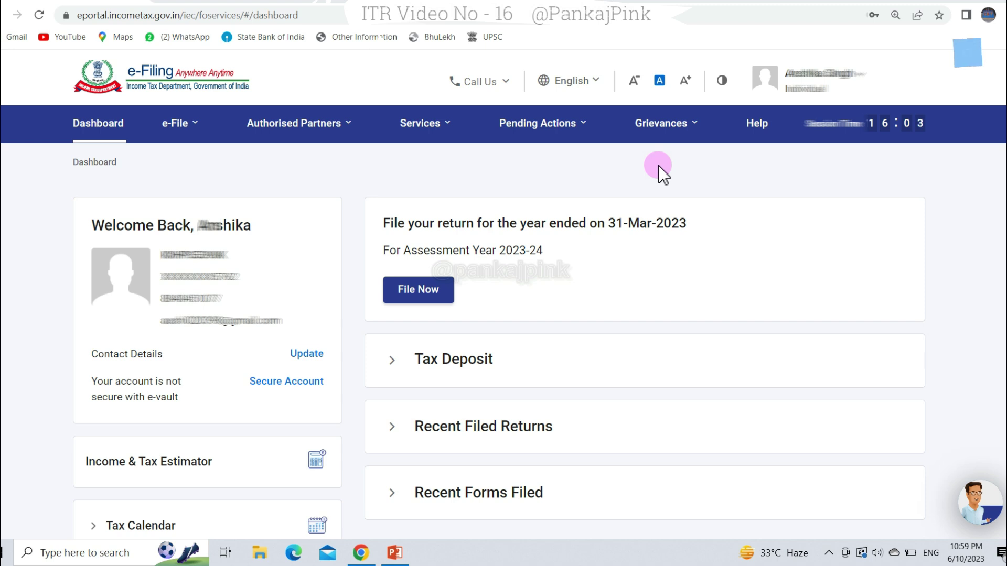
Switch to PowerPoint, start the slide show, and review the salary tax forecast and the tax-deducted statement slides
{"action": "key", "text": "alt+Tab"}
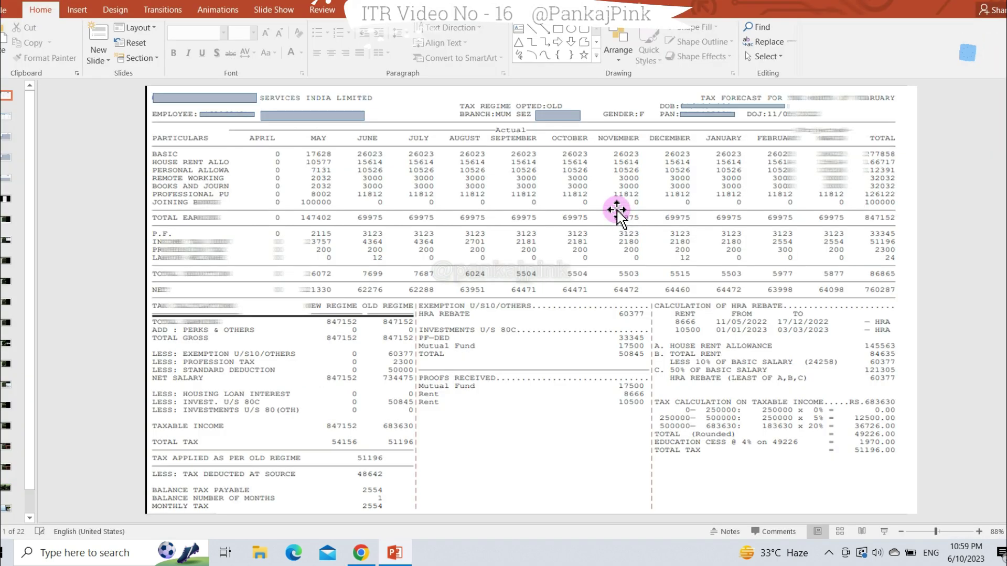
{"action": "left_click", "coordinate": [884, 532]}
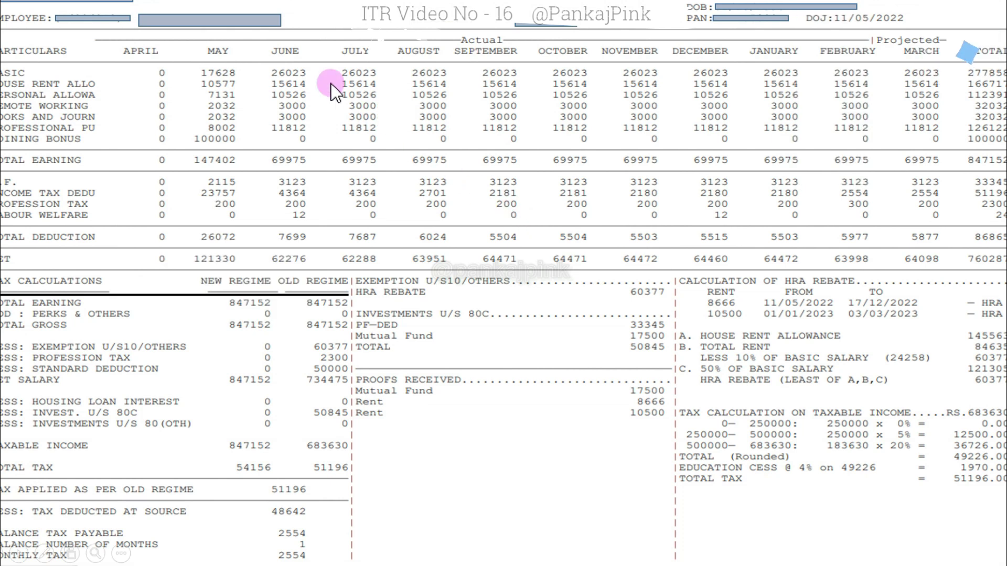
{"action": "left_click", "coordinate": [455, 109]}
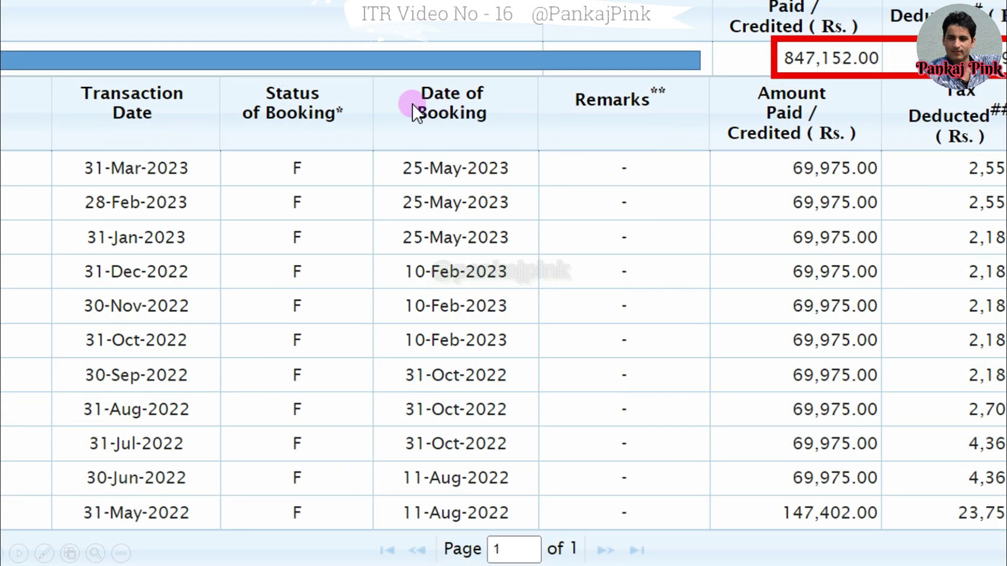
Step through the old regime slide, examining gross salary, HRA exemption, profession tax, standard deduction, 80C deduction and the slab-wise tax calculation
{"action": "left_click", "coordinate": [351, 152]}
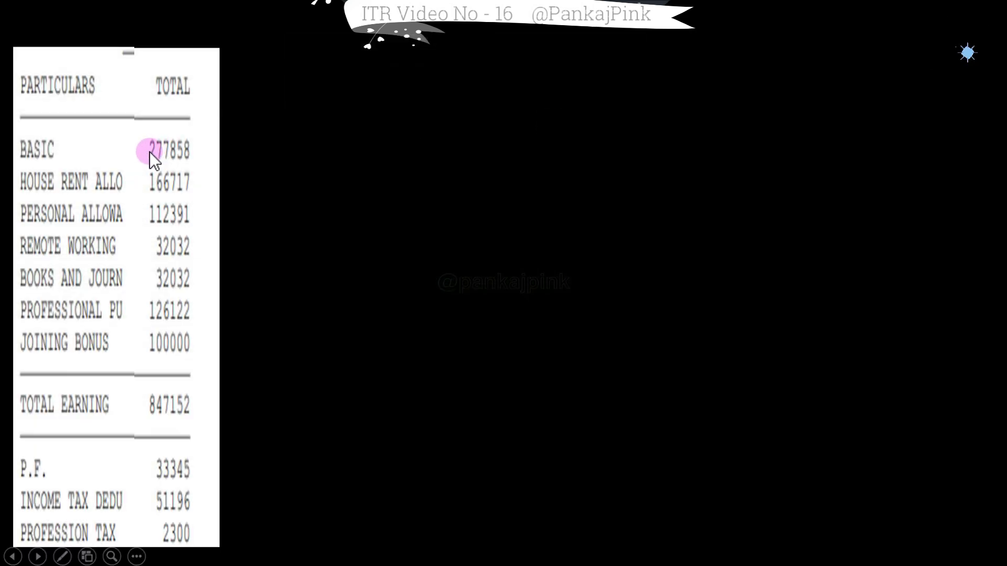
{"action": "left_click", "coordinate": [320, 175]}
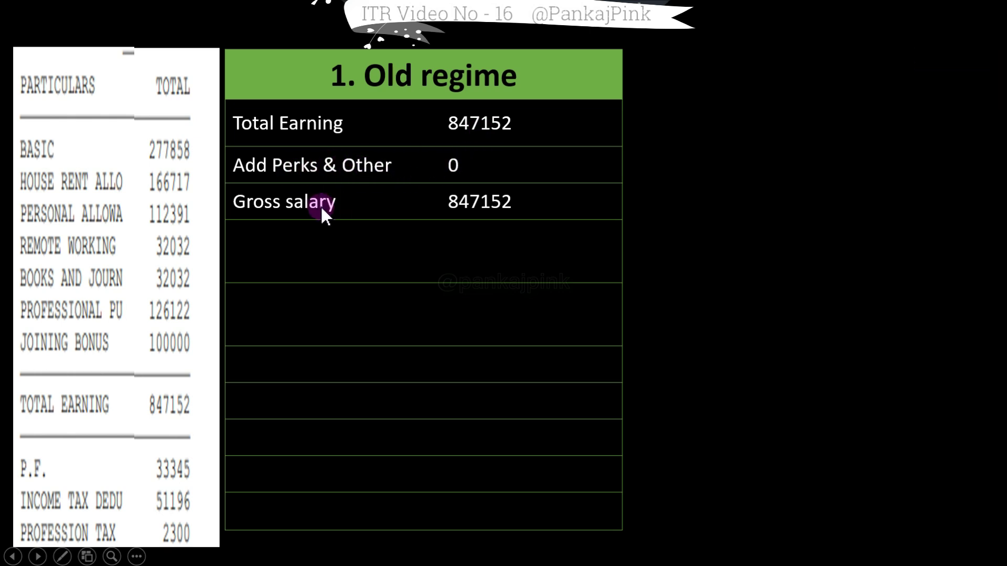
{"action": "left_click", "coordinate": [471, 209]}
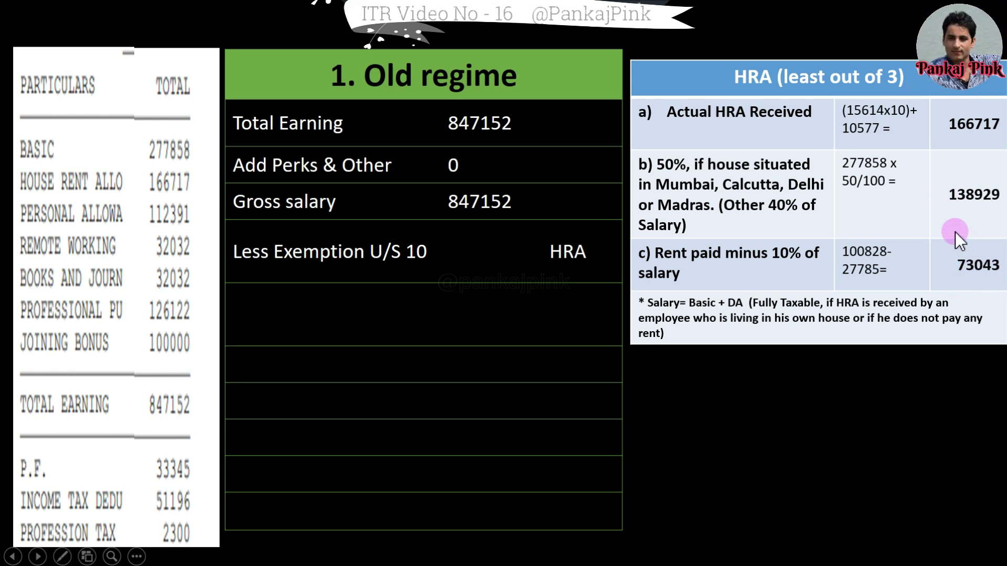
{"action": "left_click", "coordinate": [471, 248]}
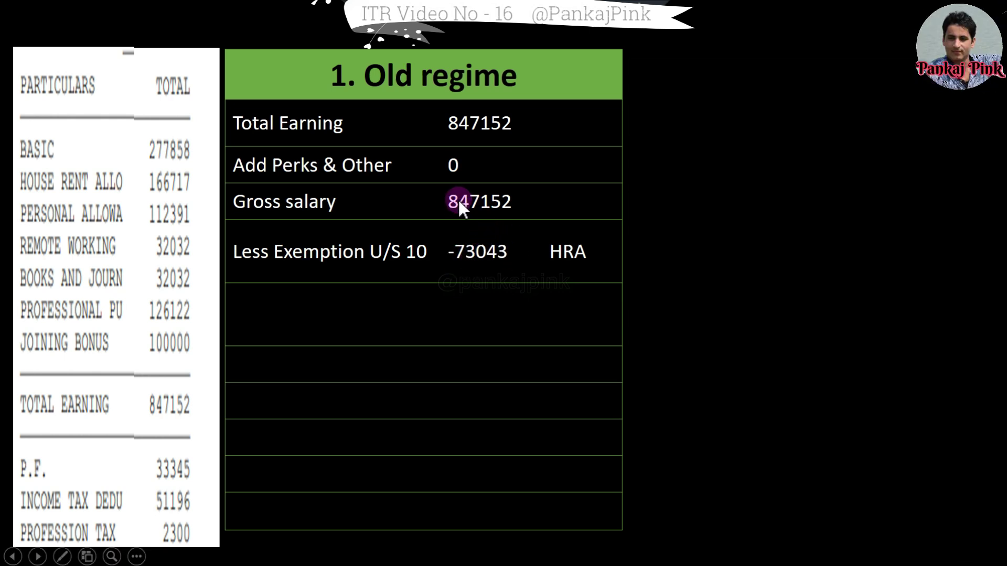
{"action": "left_click", "coordinate": [485, 254]}
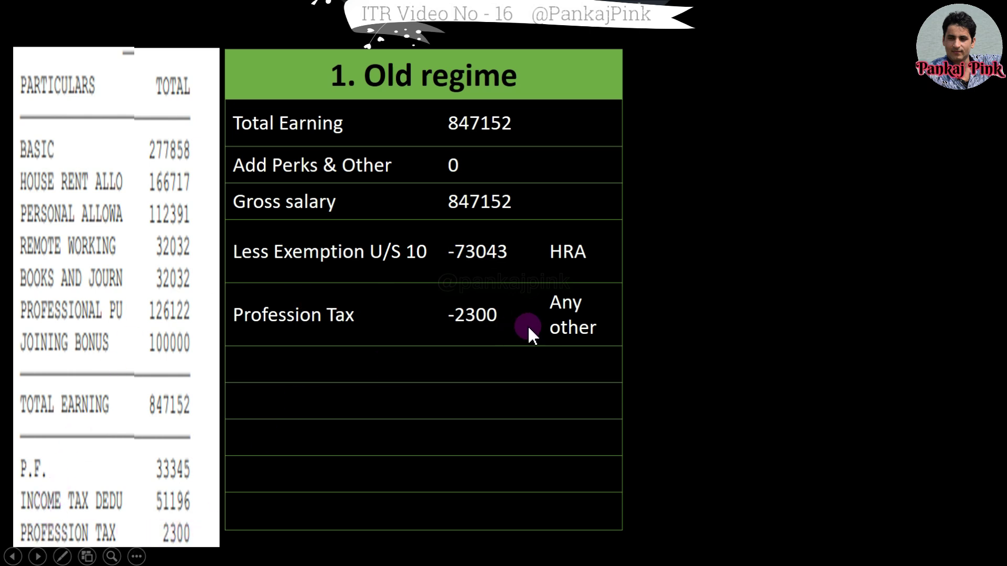
{"action": "left_click", "coordinate": [324, 383]}
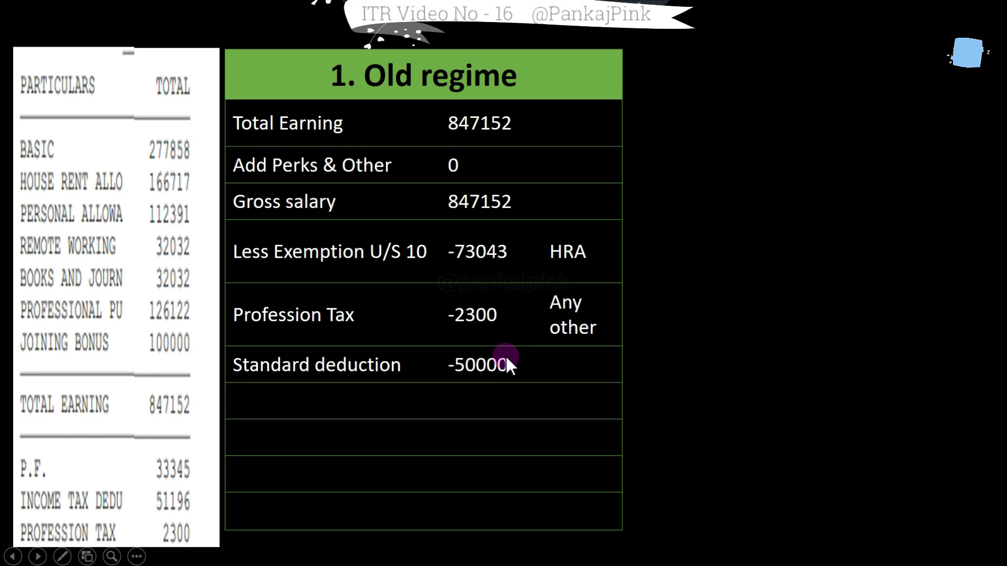
{"action": "left_click", "coordinate": [477, 369]}
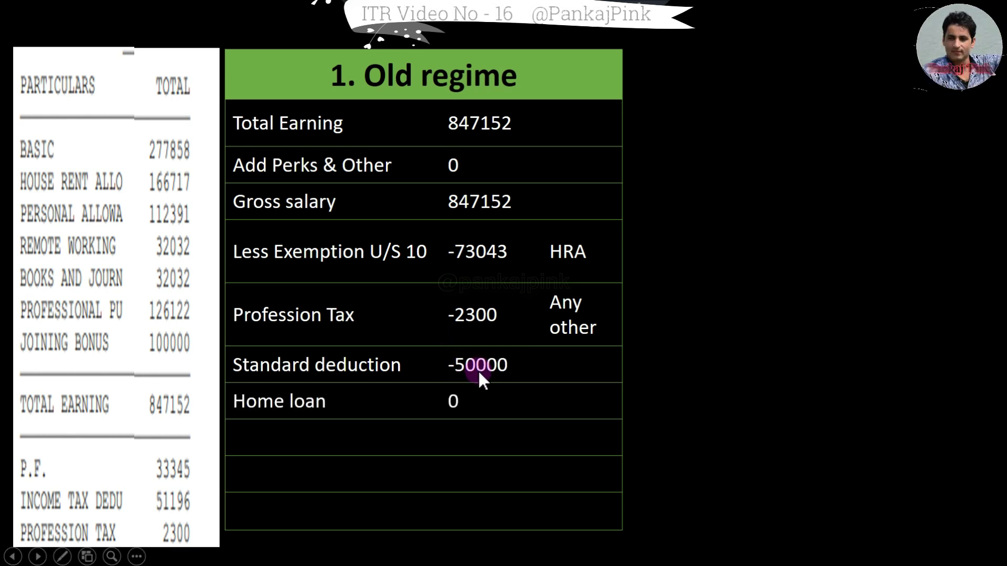
{"action": "left_click", "coordinate": [464, 407]}
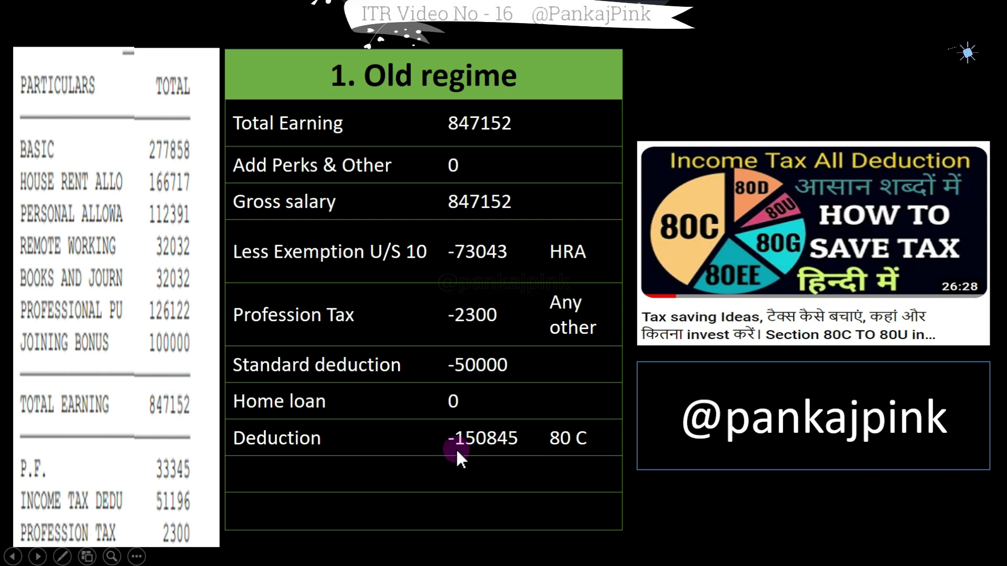
{"action": "left_click", "coordinate": [489, 439]}
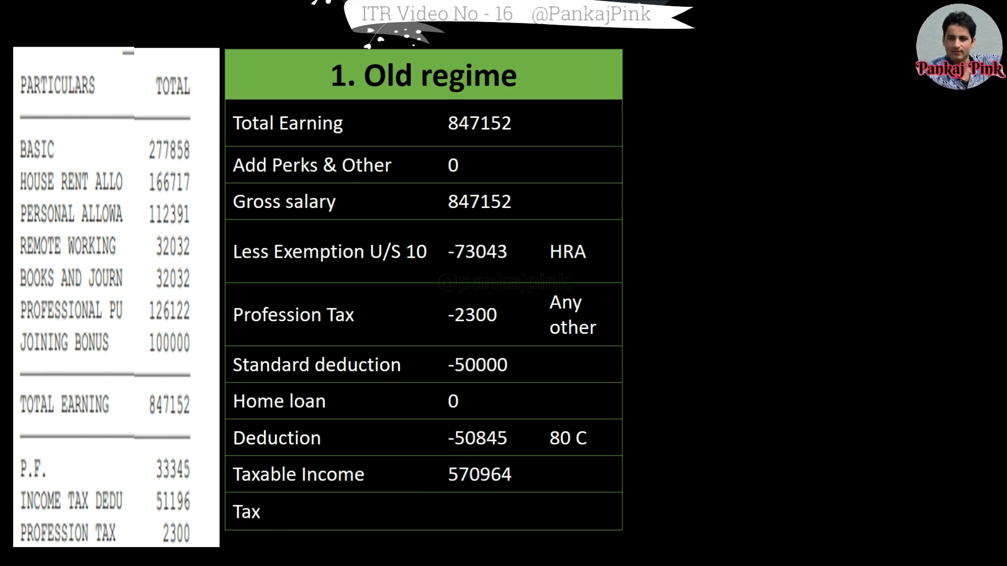
{"action": "key", "text": "Right"}
{"action": "key", "text": "Right"}
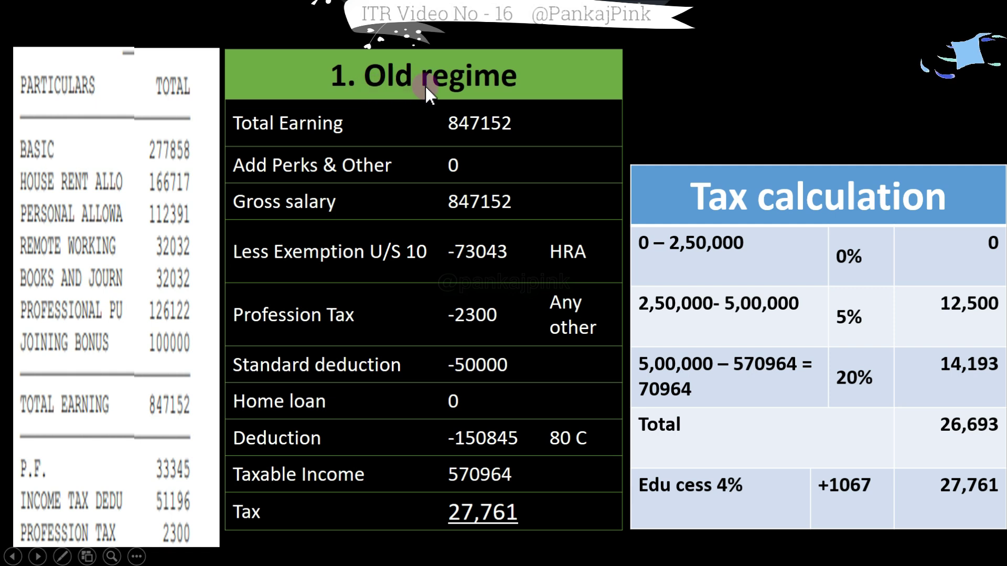
Advance through the new regime tax calculation and on to the side-by-side comparison of both regimes
{"action": "left_click", "coordinate": [533, 135]}
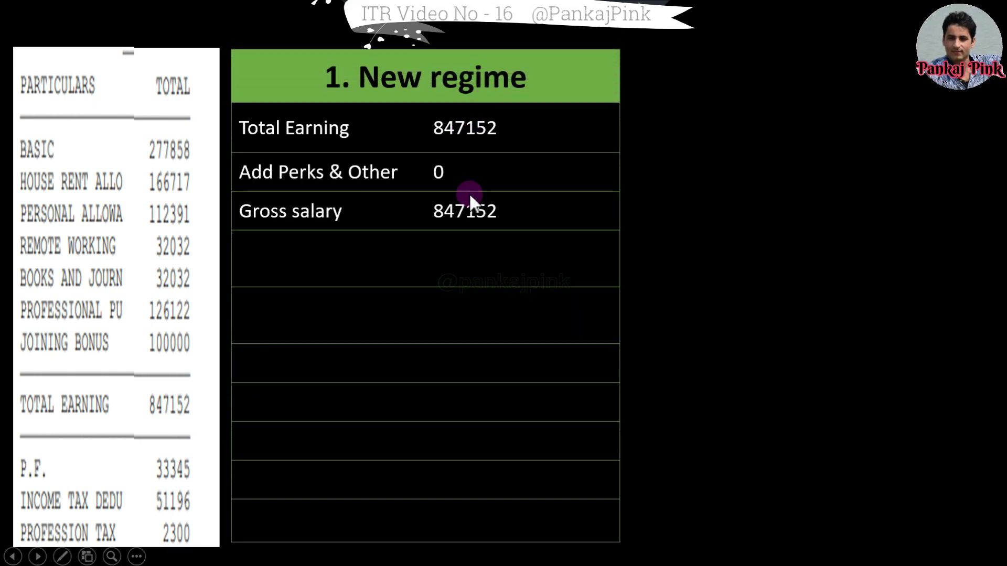
{"action": "left_click", "coordinate": [470, 194]}
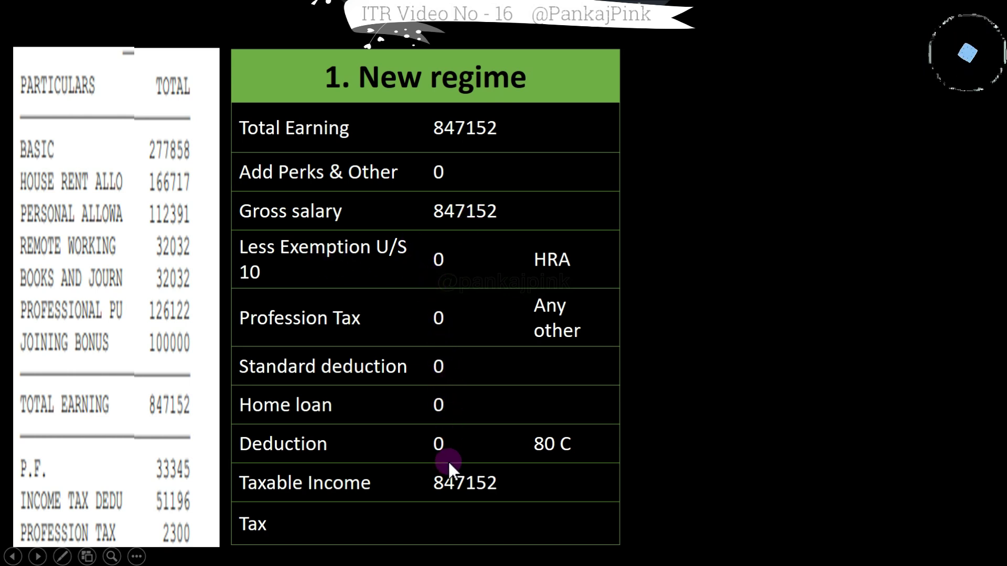
{"action": "left_click", "coordinate": [468, 485]}
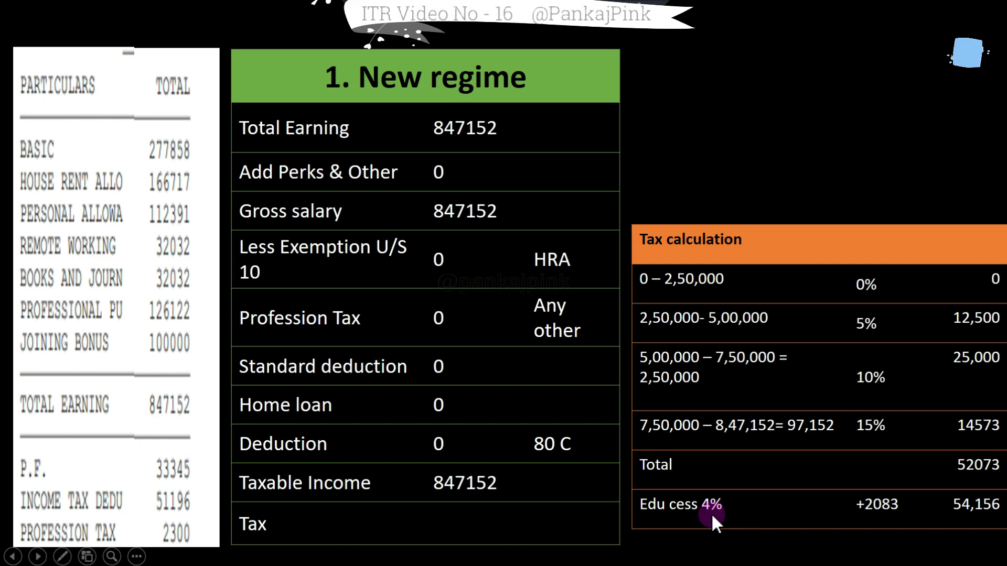
{"action": "left_click", "coordinate": [964, 509]}
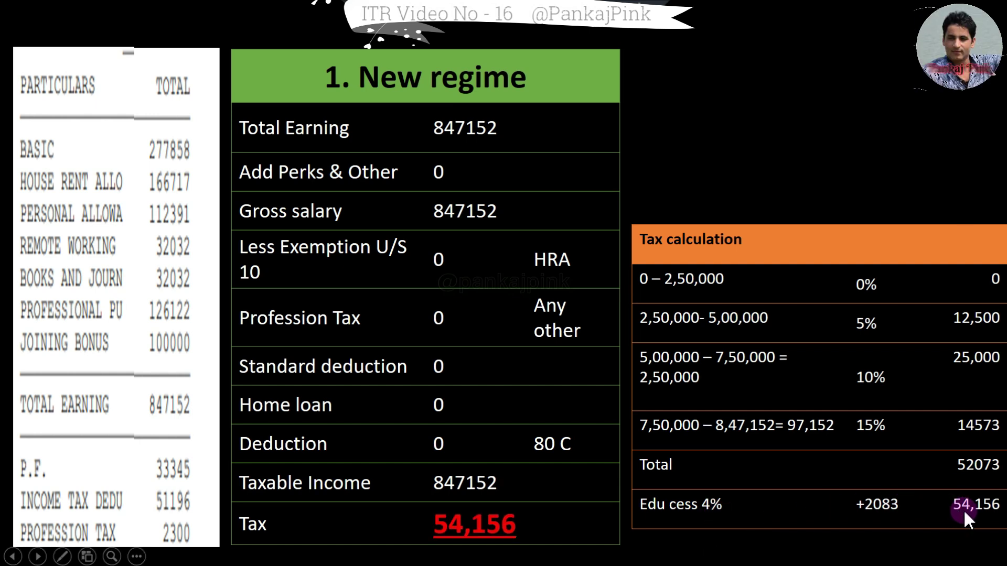
{"action": "left_click", "coordinate": [964, 509]}
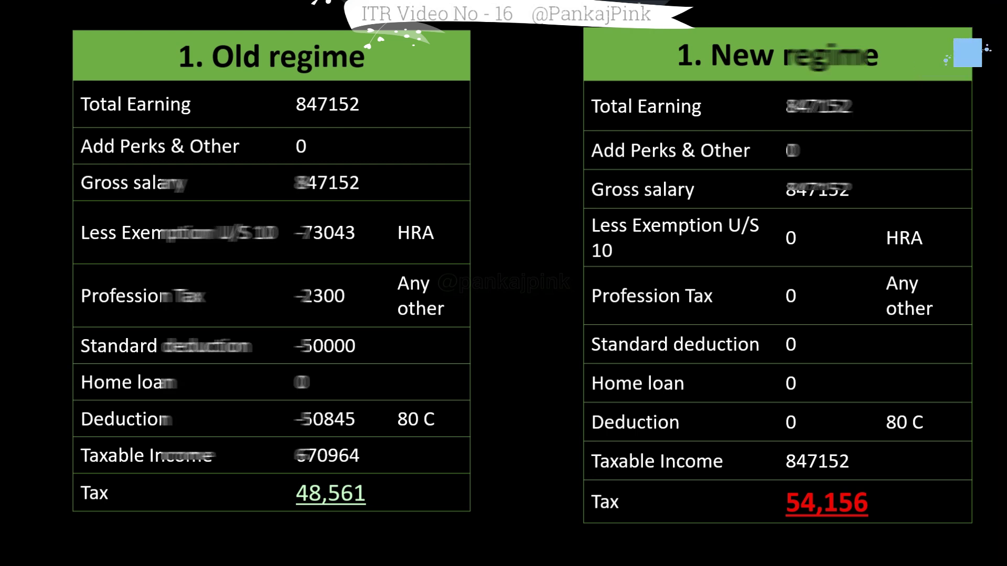
Switch back to Chrome and open the e-Filing login page from the itr file shortcut, placing the cursor in the user ID field
{"action": "key", "text": "alt+Tab"}
{"action": "key", "text": "alt+Tab"}
{"action": "key", "text": "Tab"}
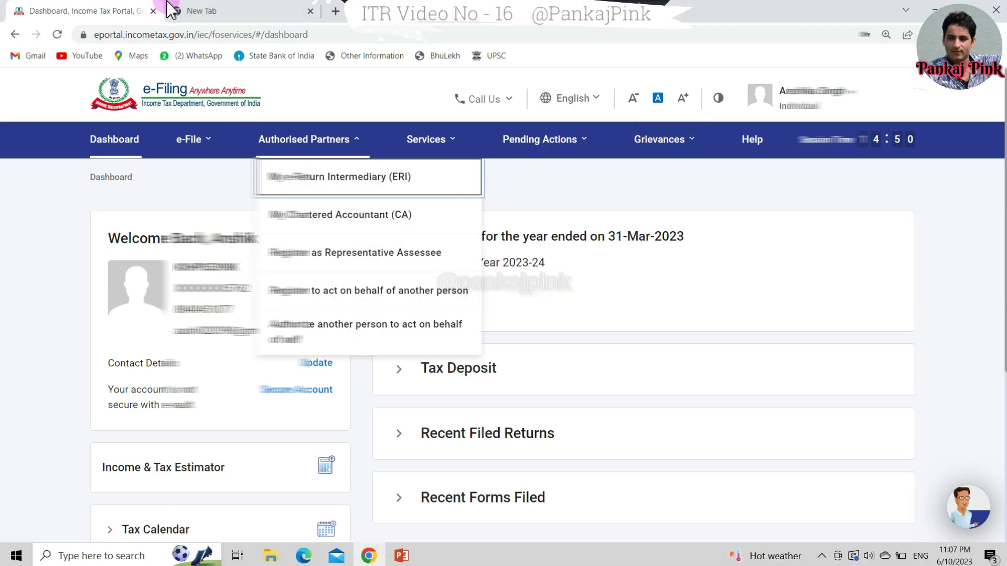
{"action": "left_click", "coordinate": [209, 10]}
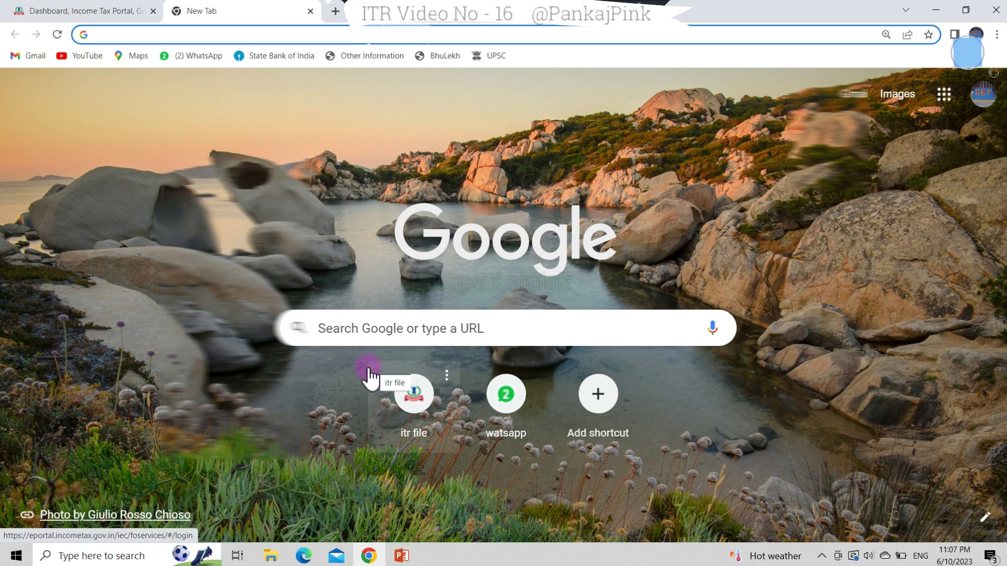
{"action": "left_click", "coordinate": [414, 395]}
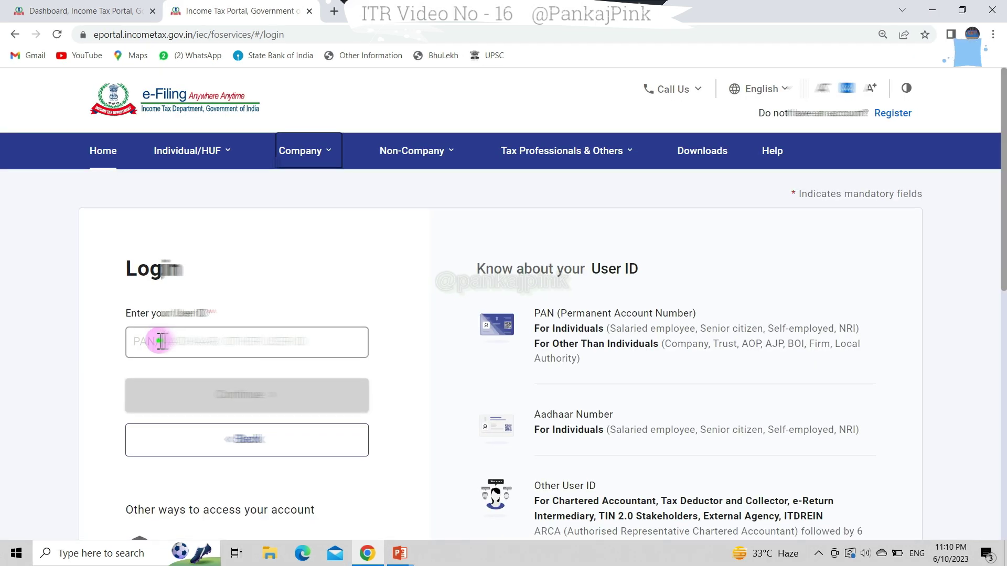
{"action": "left_click", "coordinate": [161, 342]}
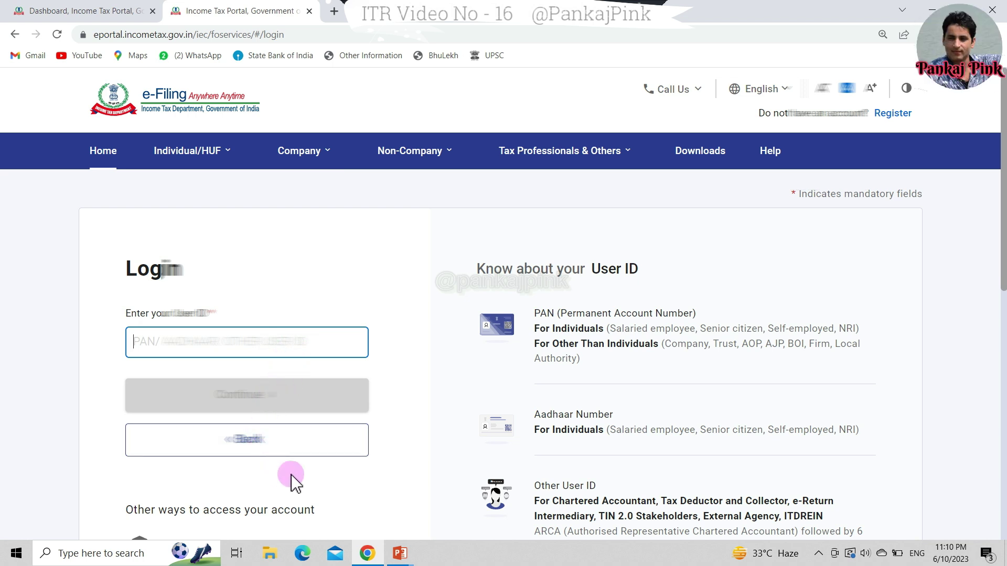
Return to the logged-in dashboard and look up where Form 26AS, the Annual Information Statement (AIS) and grievance submission are offered
{"action": "left_click", "coordinate": [133, 10]}
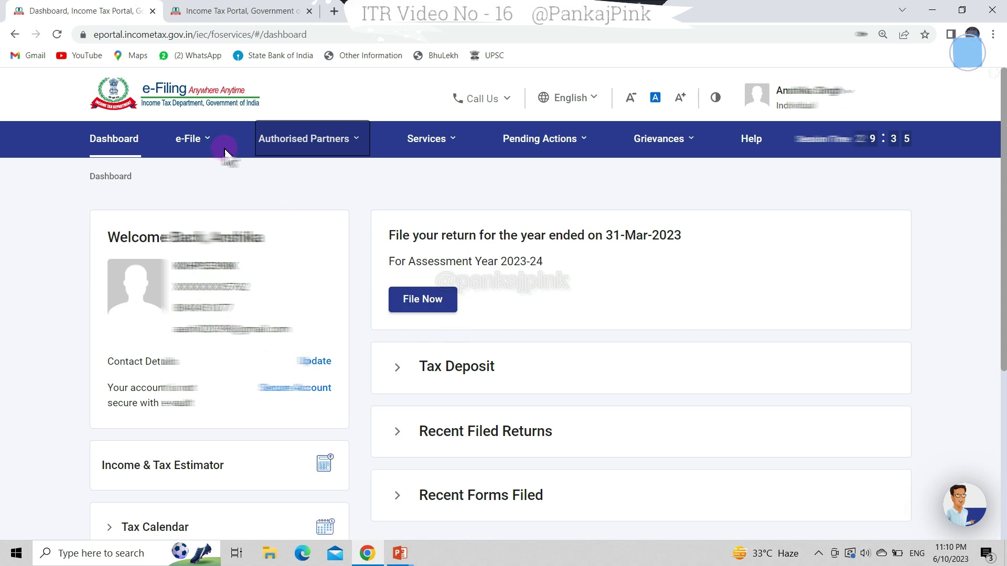
{"action": "left_click", "coordinate": [208, 141]}
{"action": "mouse_move", "coordinate": [207, 177]}
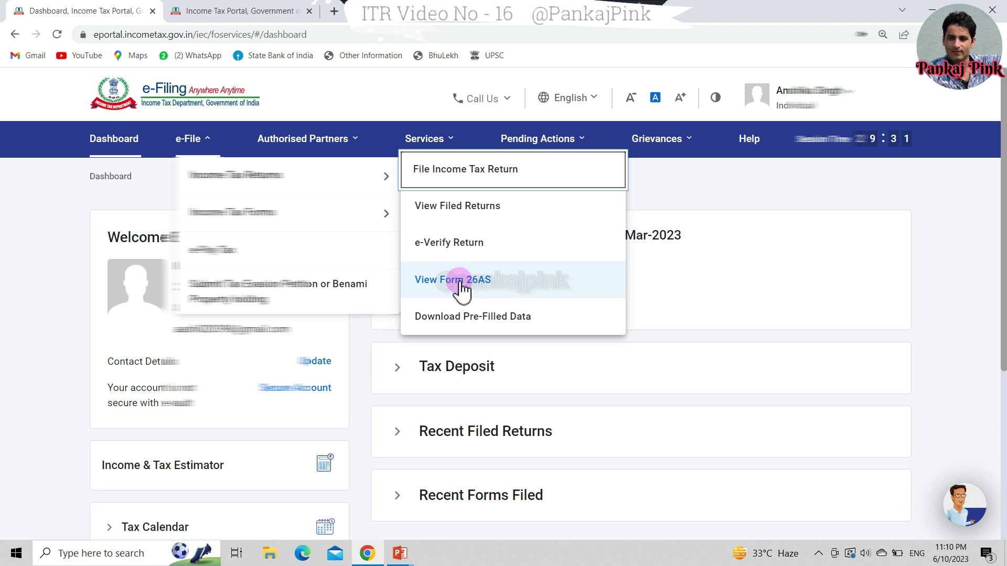
{"action": "left_click", "coordinate": [441, 139]}
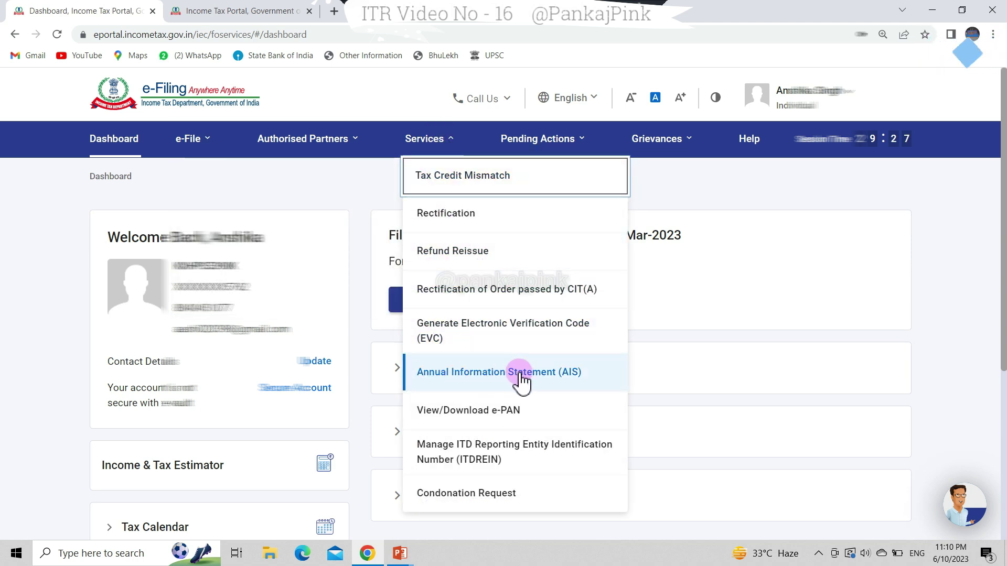
{"action": "left_click", "coordinate": [246, 194]}
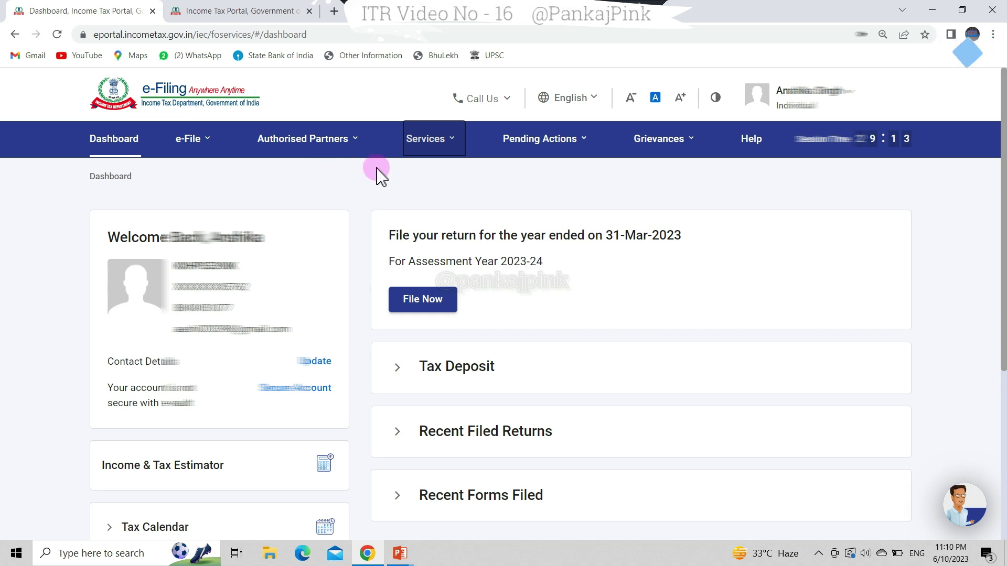
{"action": "left_click", "coordinate": [656, 154]}
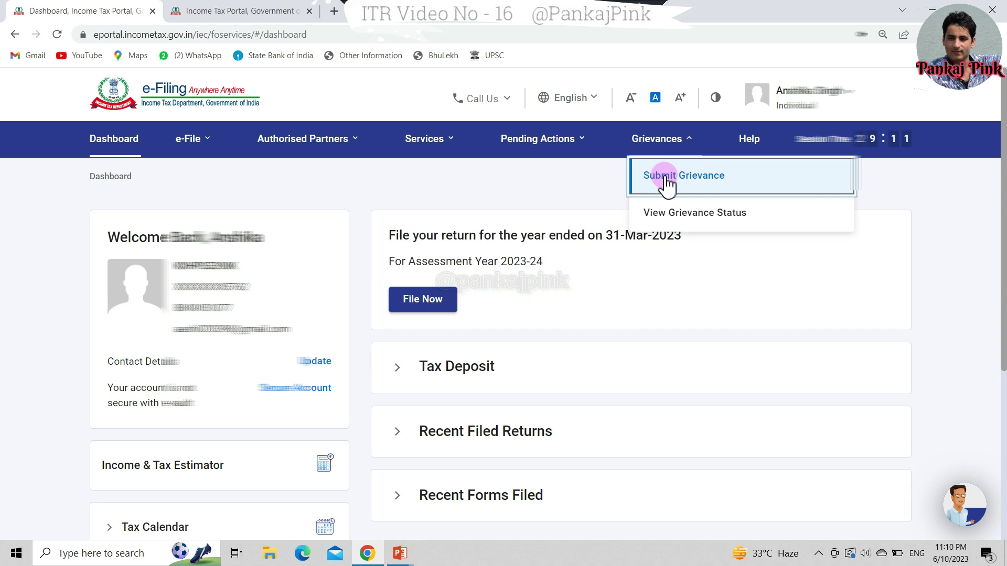
{"action": "left_click", "coordinate": [296, 179]}
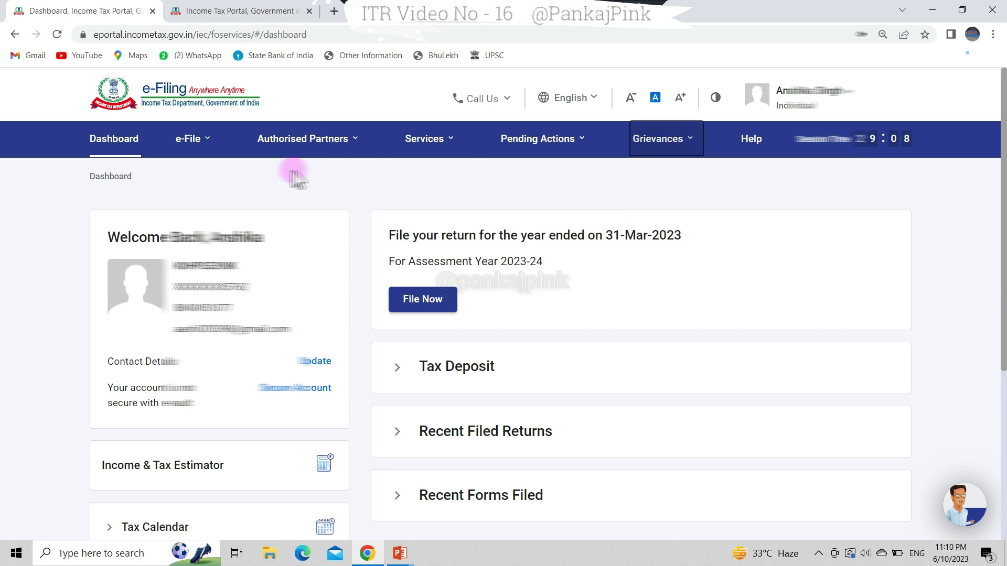
Open the File Income Tax Return form from the e-File options
{"action": "left_click", "coordinate": [409, 301]}
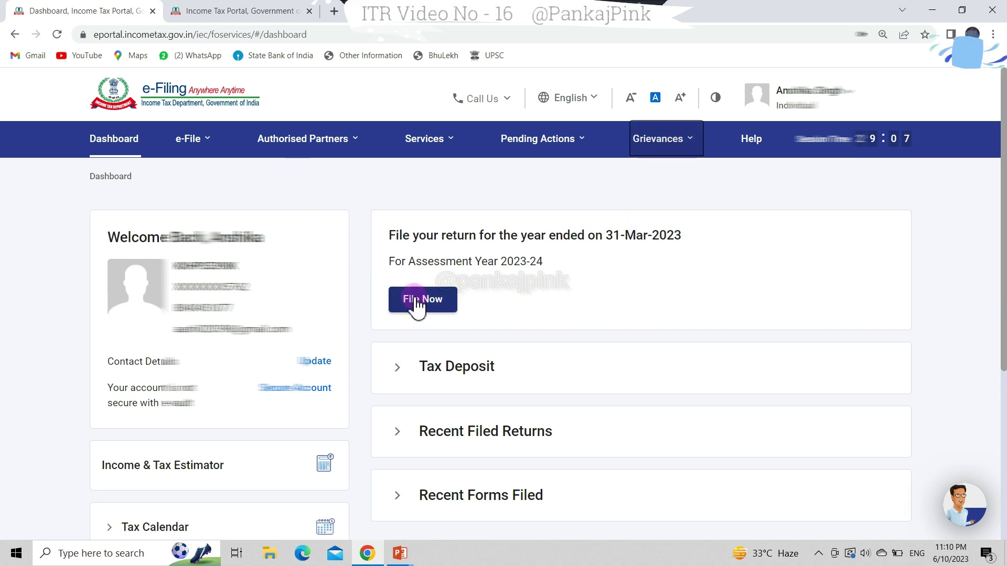
{"action": "left_click", "coordinate": [208, 147]}
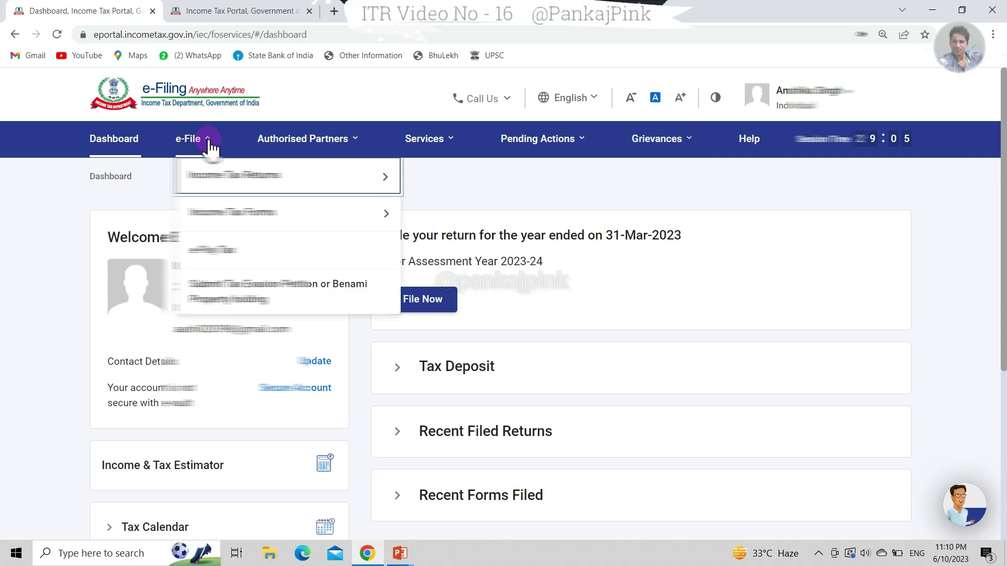
{"action": "left_click", "coordinate": [207, 176]}
{"action": "left_click", "coordinate": [451, 170]}
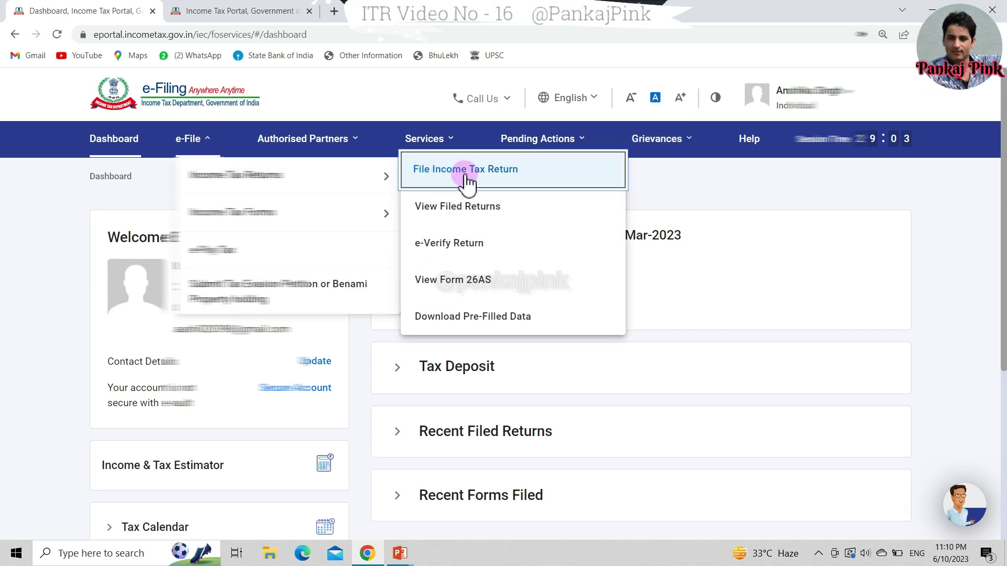
{"action": "left_click", "coordinate": [470, 179]}
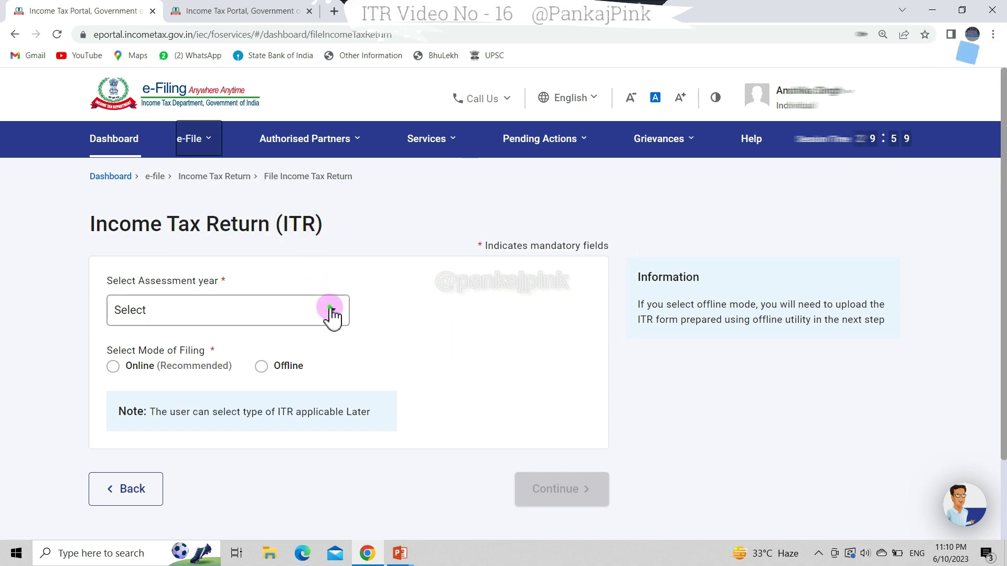
Choose assessment year 2023-24 (Current A.Y.) with the Online filing mode and continue
{"action": "left_click", "coordinate": [330, 312]}
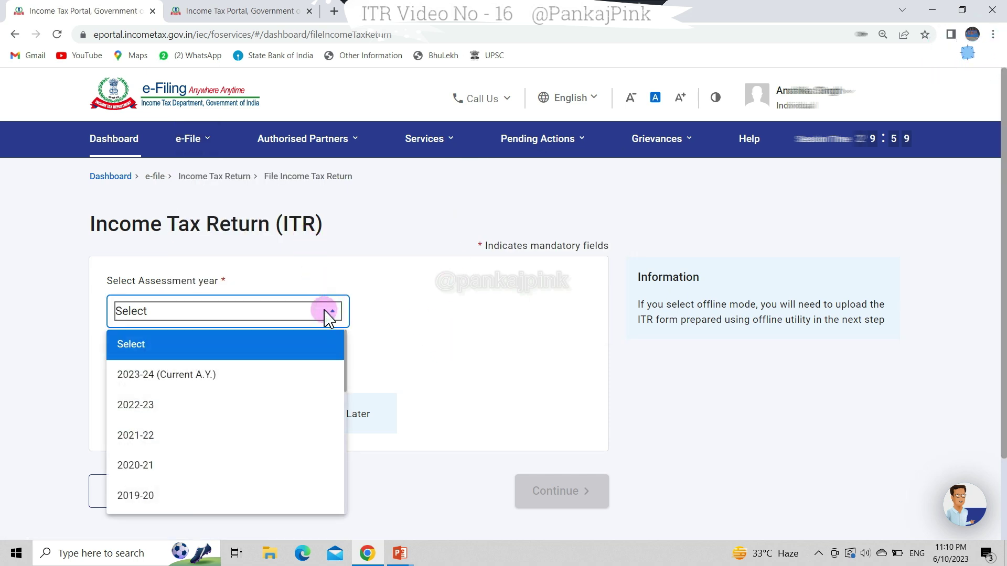
{"action": "left_click", "coordinate": [201, 381]}
{"action": "left_click", "coordinate": [113, 370]}
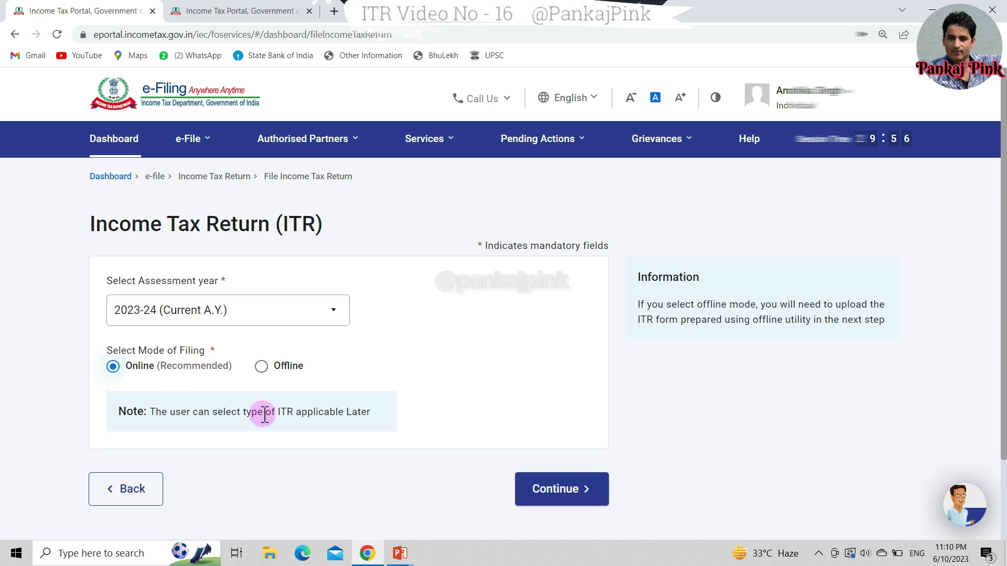
{"action": "left_click", "coordinate": [537, 496]}
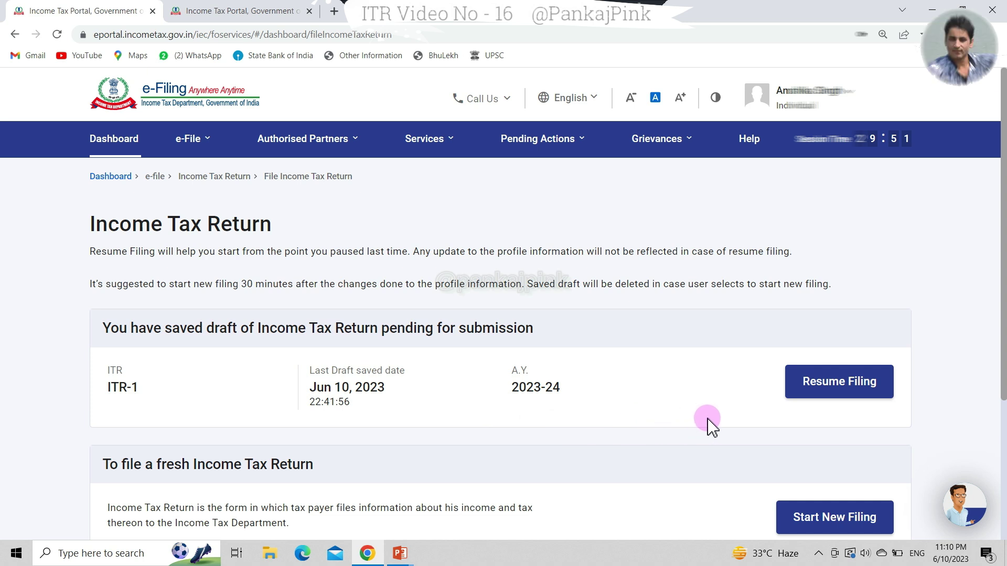
Start a new filing with the Individual status and proceed with the ITR-1 form
{"action": "left_click", "coordinate": [815, 522]}
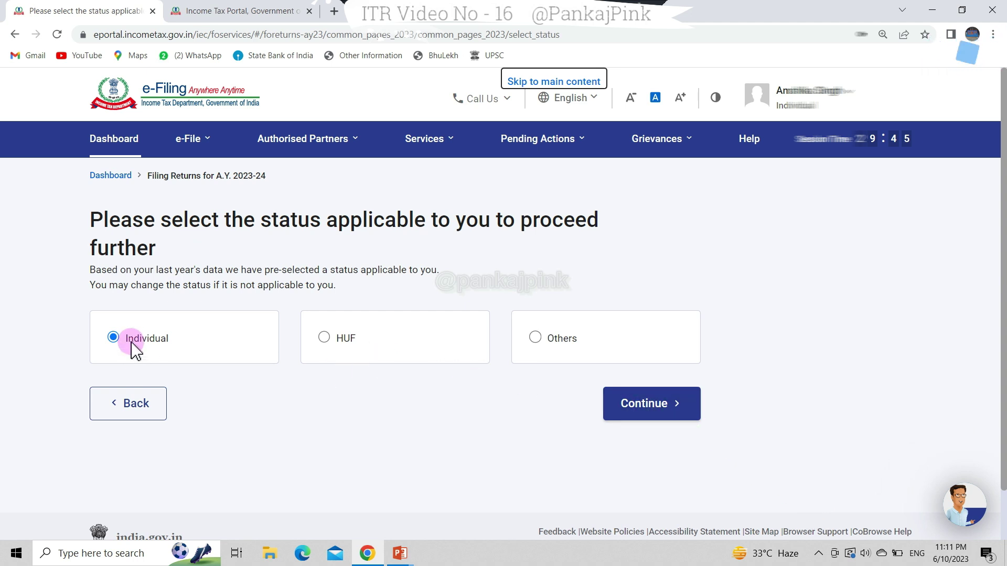
{"action": "left_click", "coordinate": [597, 420]}
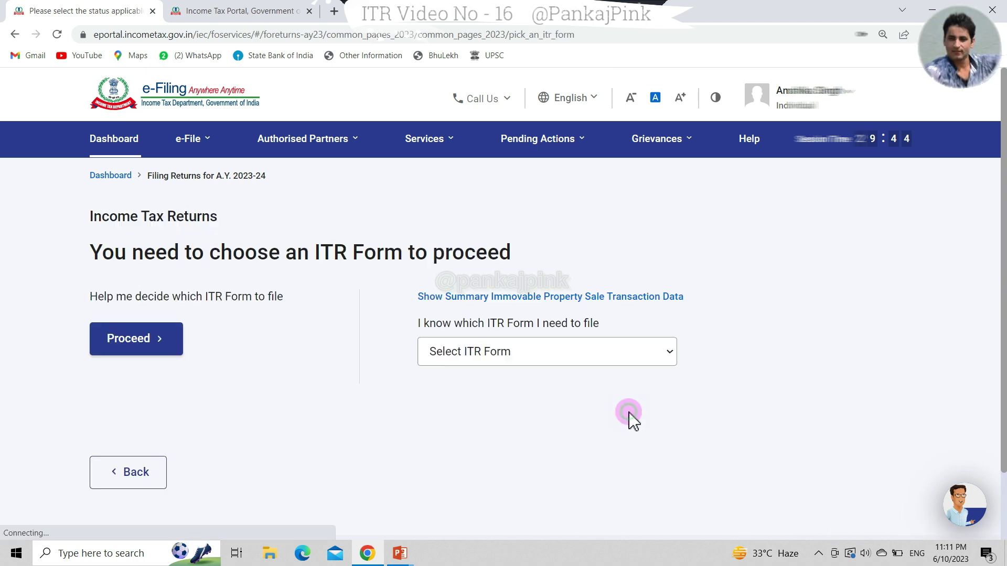
{"action": "left_click", "coordinate": [612, 362]}
{"action": "left_click", "coordinate": [568, 420]}
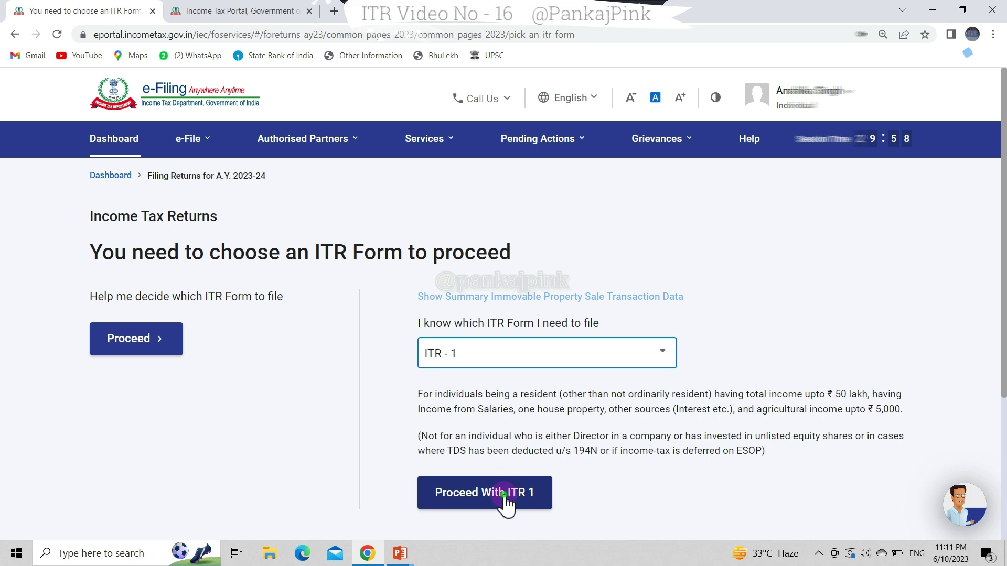
{"action": "left_click", "coordinate": [504, 496]}
{"action": "left_click", "coordinate": [261, 474]}
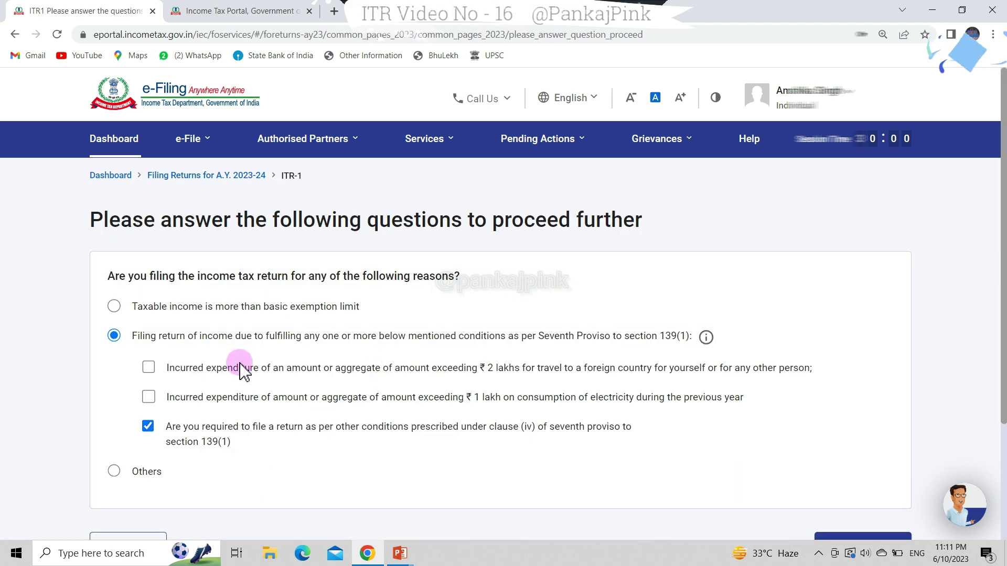
Give taxable income above the basic exemption limit as the filing reason, continue, and acknowledge the pre-filled return notice
{"action": "left_click", "coordinate": [114, 307]}
{"action": "scroll", "coordinate": [397, 387], "scroll_direction": "down", "scroll_amount": 2}
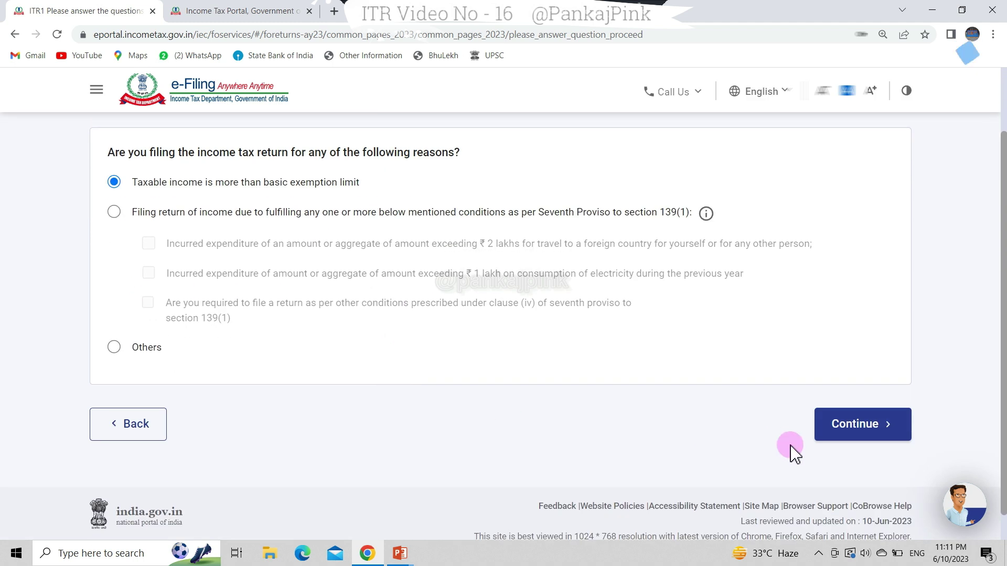
{"action": "left_click", "coordinate": [856, 436]}
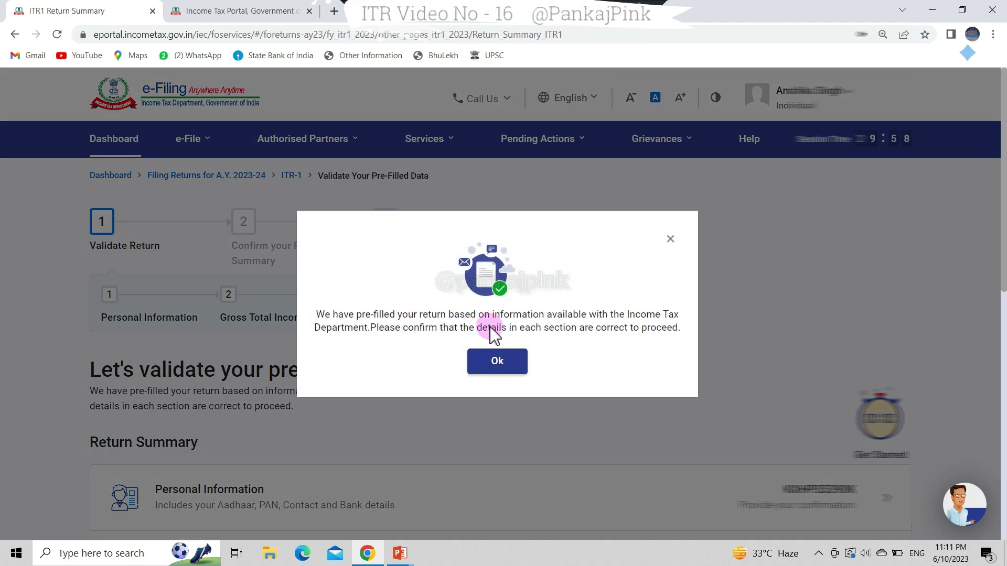
{"action": "left_click", "coordinate": [497, 362]}
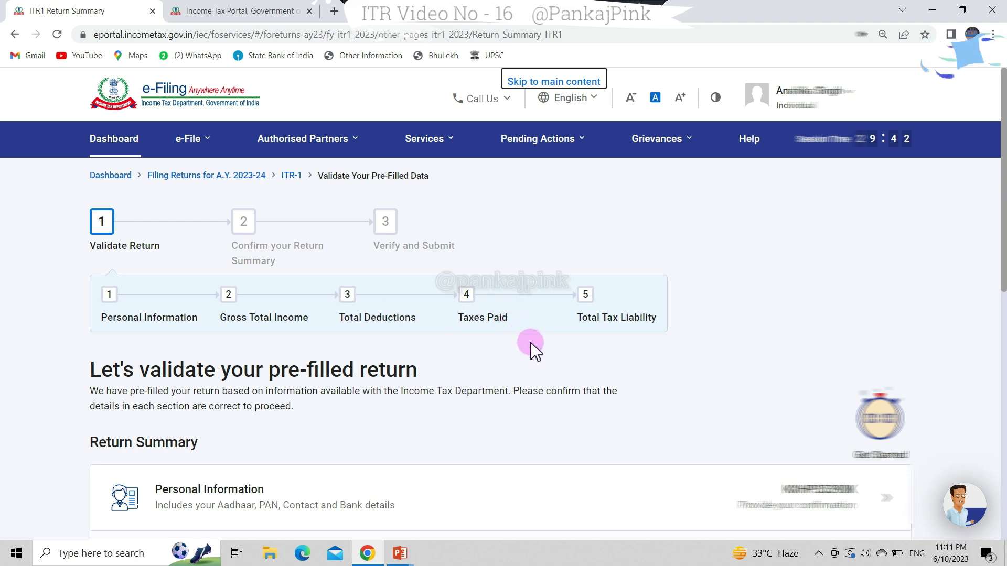
Open the Personal Information section and set Nature of Employment to Public Sector Undertaking
{"action": "scroll", "coordinate": [542, 367], "scroll_direction": "down", "scroll_amount": 4}
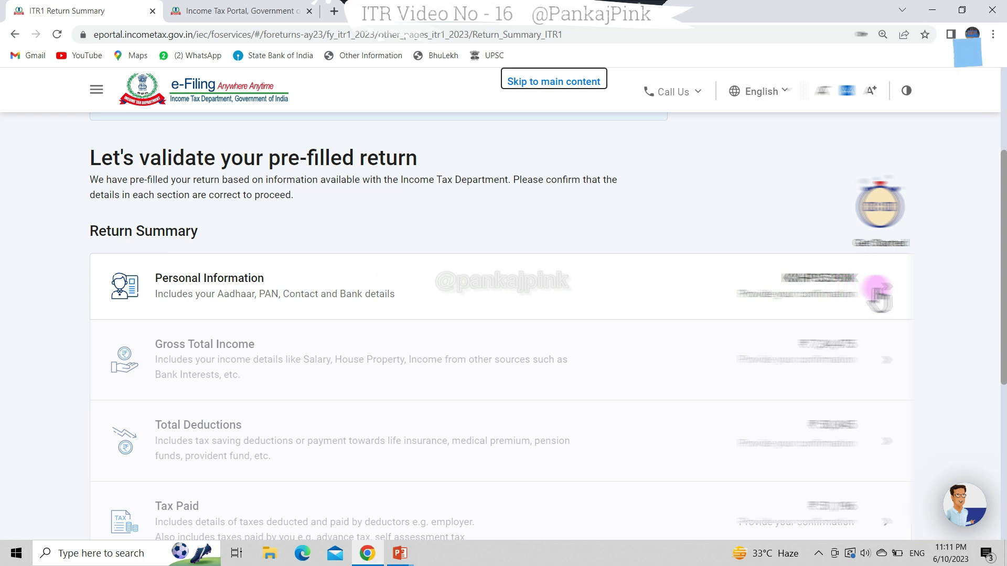
{"action": "left_click", "coordinate": [881, 291]}
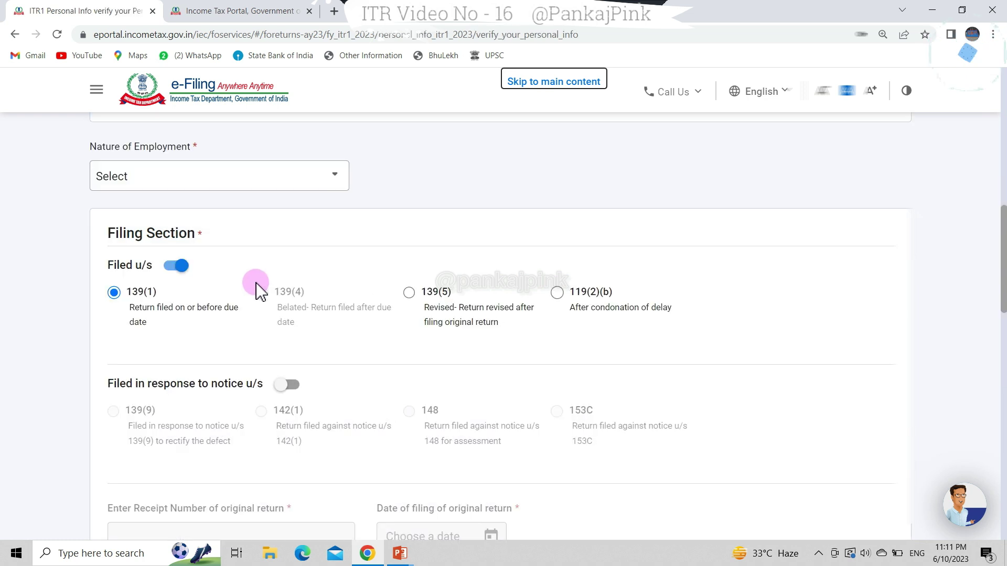
{"action": "left_click", "coordinate": [320, 188]}
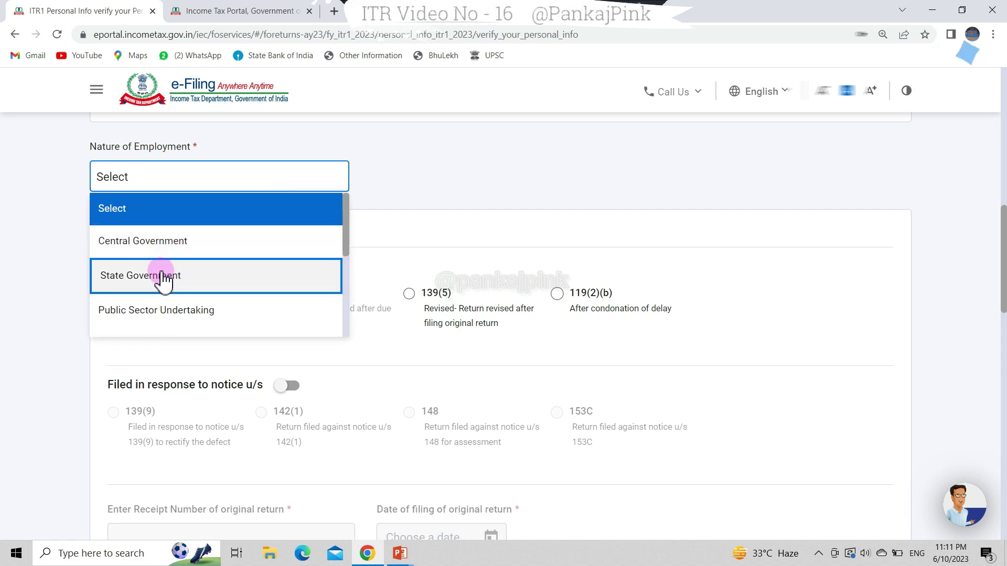
{"action": "left_click", "coordinate": [192, 316]}
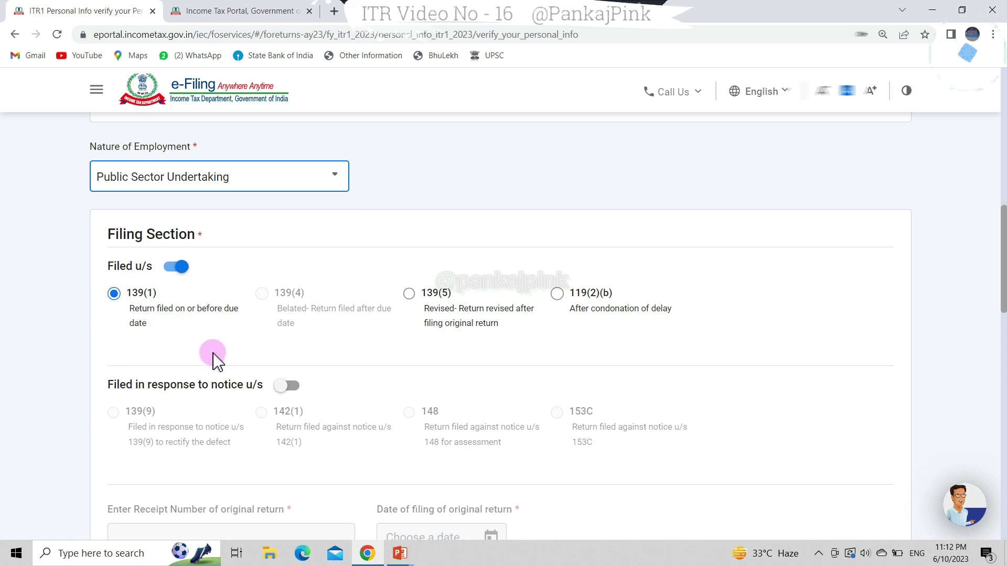
Answer No to opting for the new tax regime u/s 115BAC, review the bank details and confirm the personal information
{"action": "scroll", "coordinate": [212, 354], "scroll_direction": "down", "scroll_amount": 7}
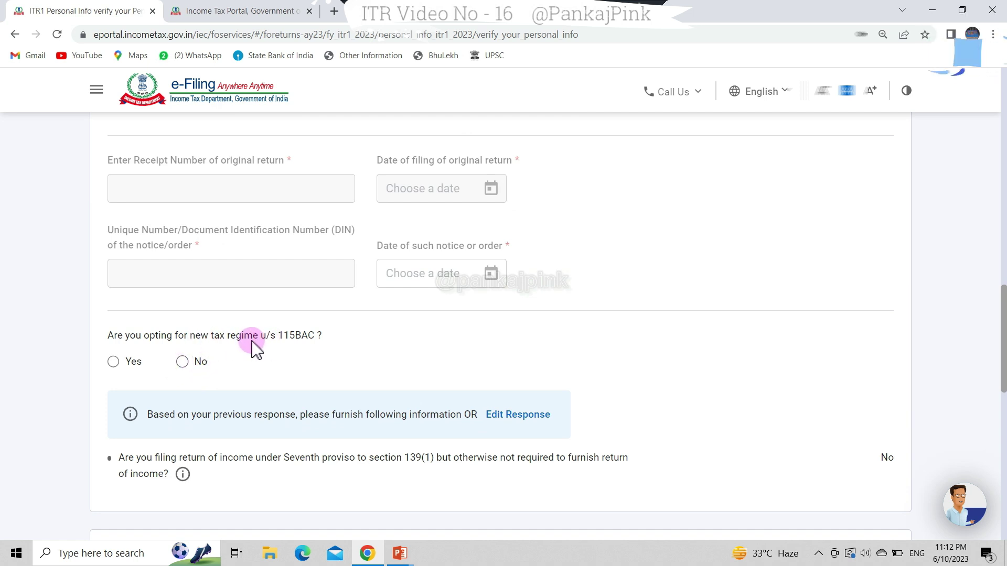
{"action": "left_click", "coordinate": [183, 362]}
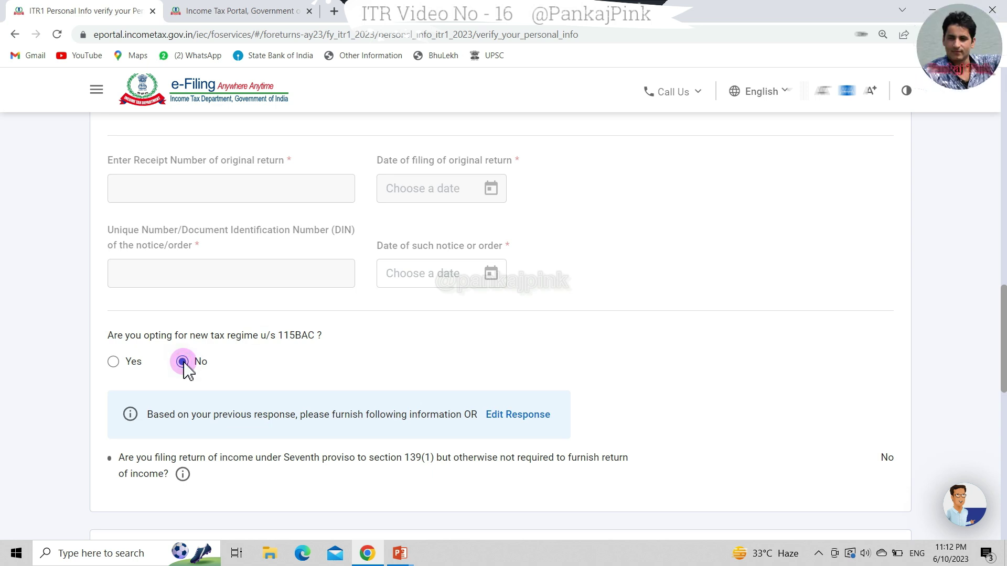
{"action": "scroll", "coordinate": [265, 375], "scroll_direction": "down", "scroll_amount": 2}
{"action": "scroll", "coordinate": [265, 375], "scroll_direction": "down", "scroll_amount": 6}
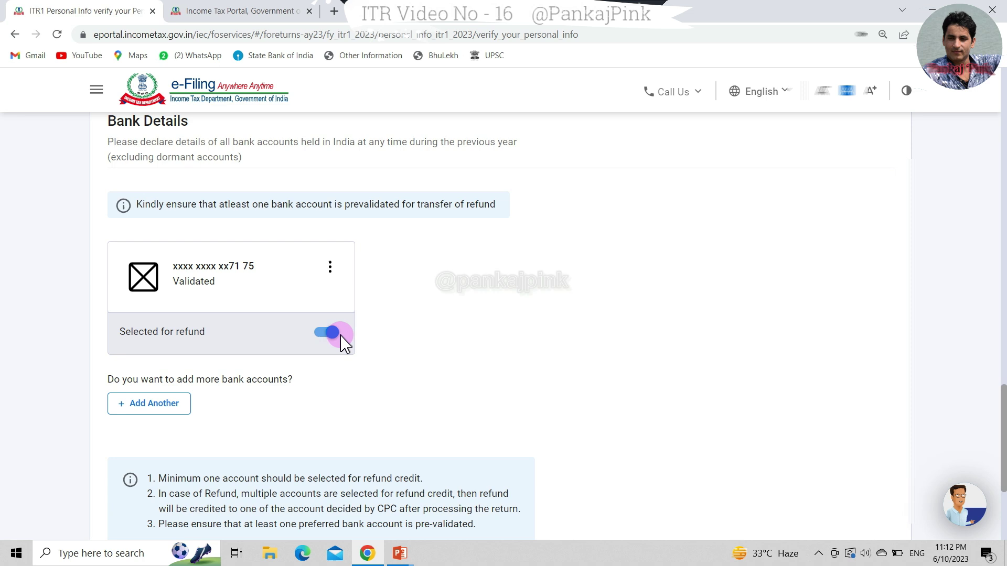
{"action": "scroll", "coordinate": [334, 343], "scroll_direction": "down", "scroll_amount": 4}
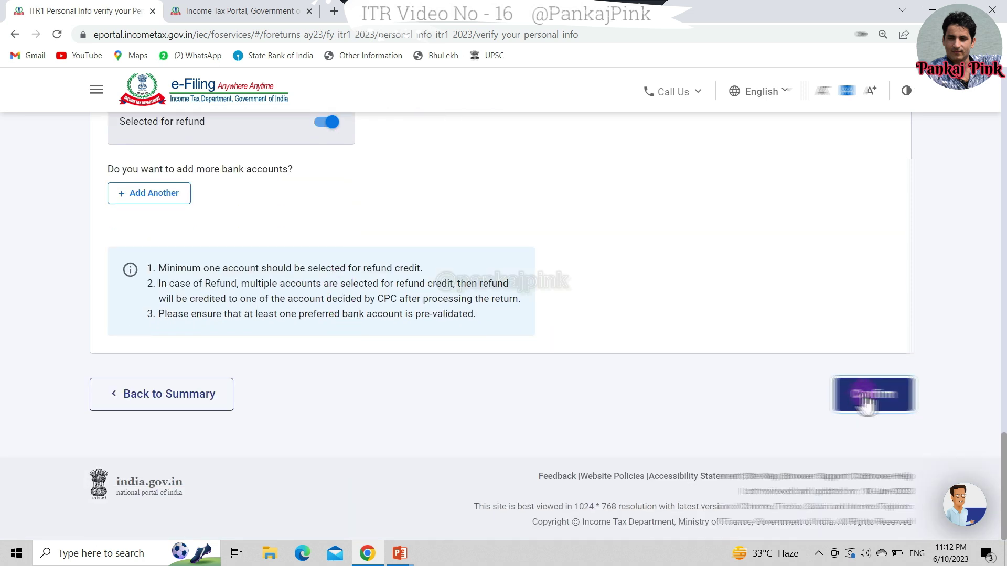
{"action": "left_click", "coordinate": [866, 404]}
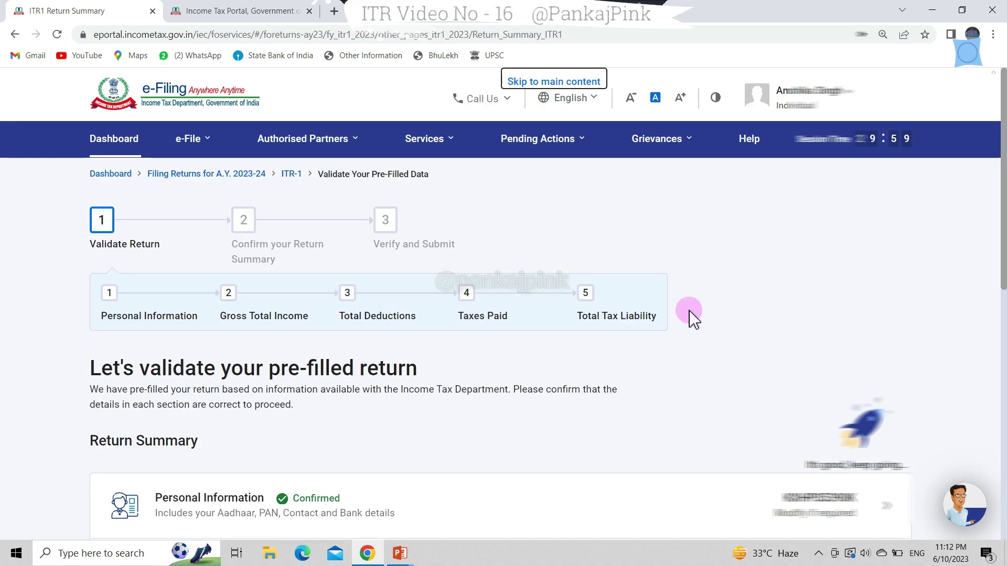
Open the Gross Total Income section of the return summary at its salary exemption questions
{"action": "scroll", "coordinate": [690, 315], "scroll_direction": "down", "scroll_amount": 6}
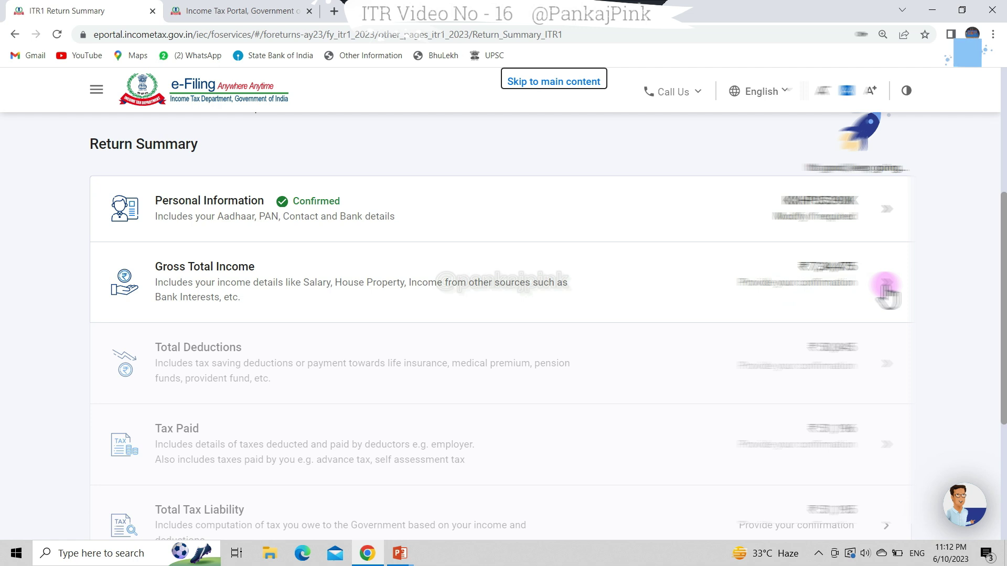
{"action": "left_click", "coordinate": [886, 287]}
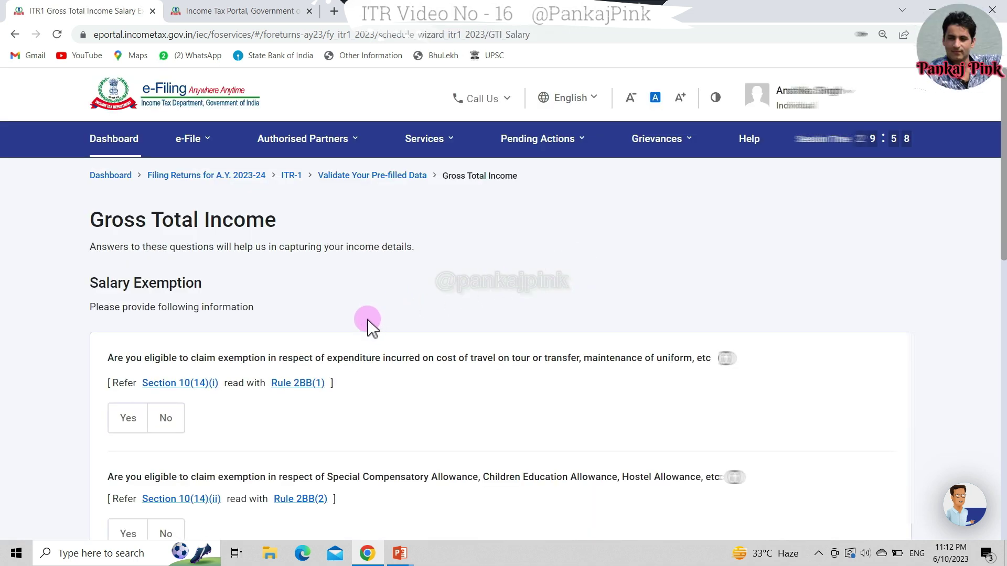
{"action": "scroll", "coordinate": [349, 300], "scroll_direction": "down", "scroll_amount": 4}
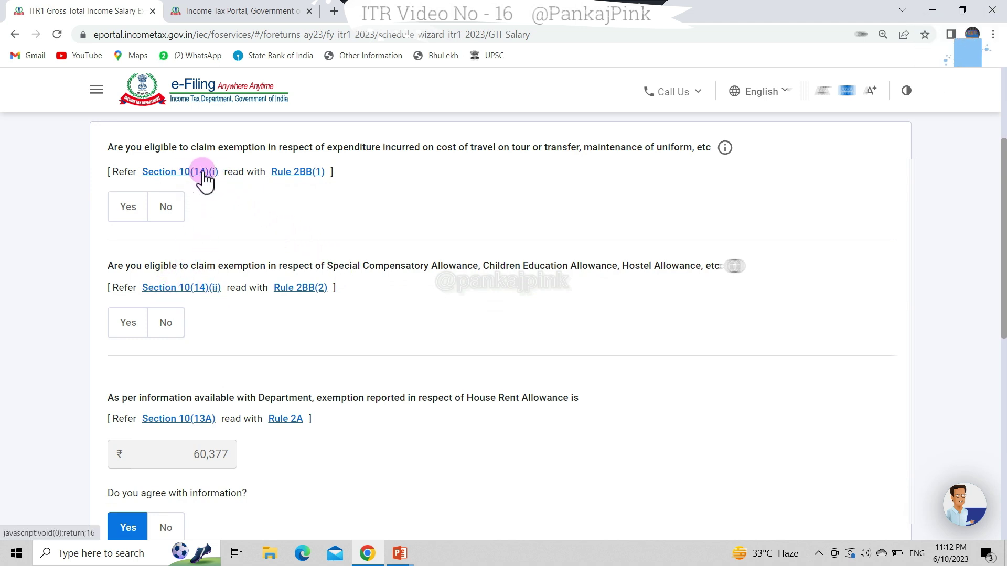
Answer Yes to the Section 10(14)(i) exemption, check the exemption breakdown in the PowerPoint slide show and return to Chrome
{"action": "left_click", "coordinate": [126, 210]}
{"action": "left_click", "coordinate": [189, 274]}
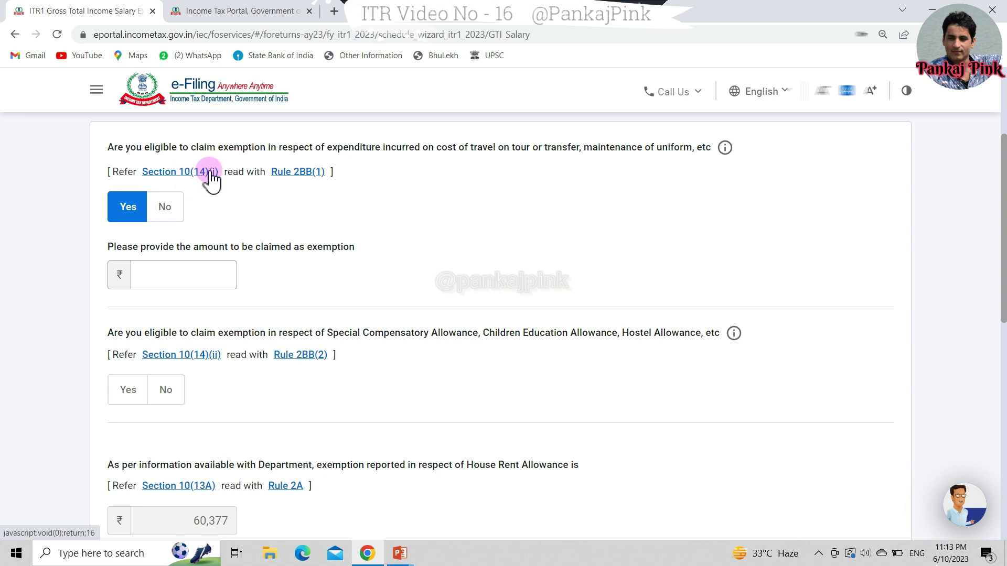
{"action": "key", "text": "alt+Tab"}
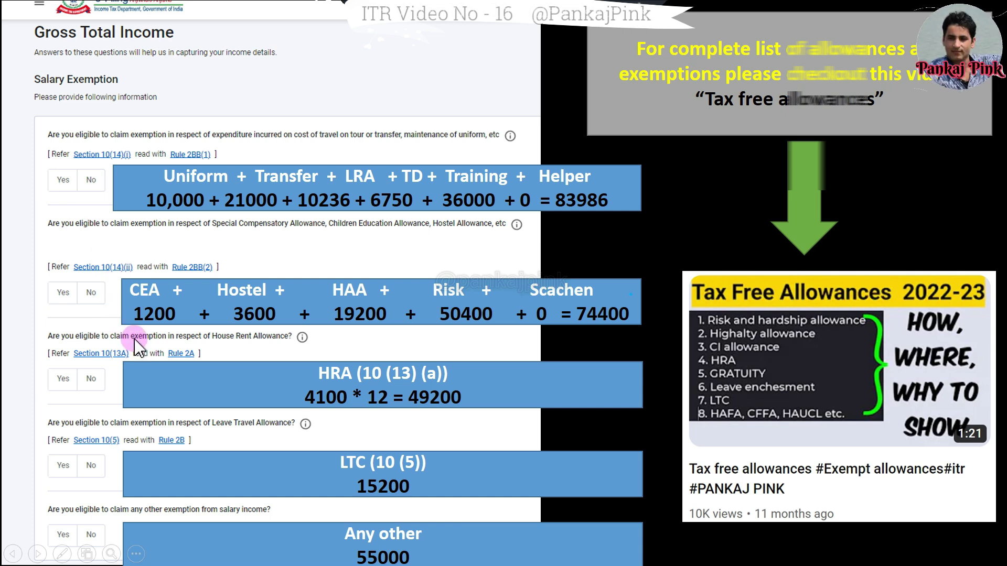
{"action": "key", "text": "alt+Tab"}
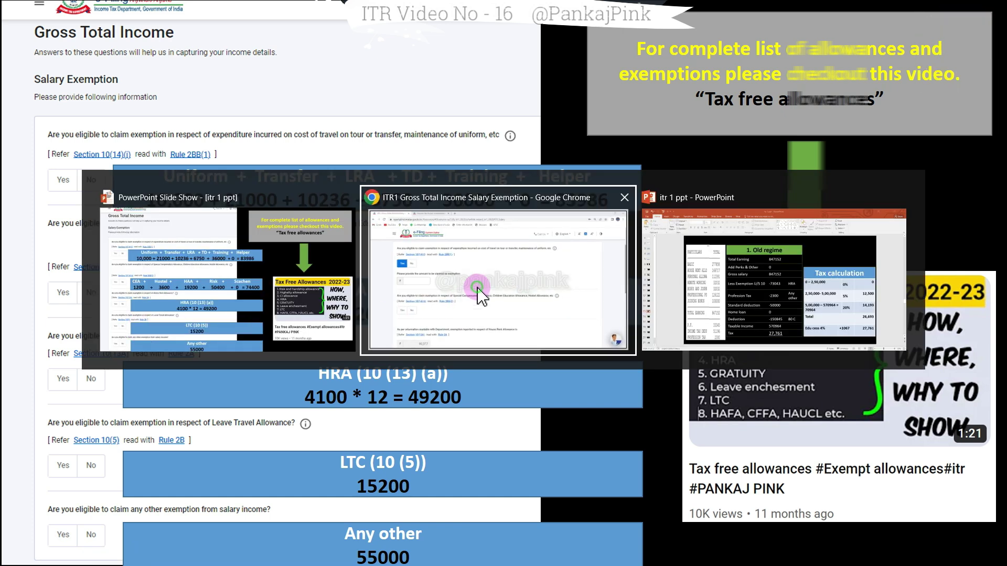
{"action": "left_click", "coordinate": [479, 292]}
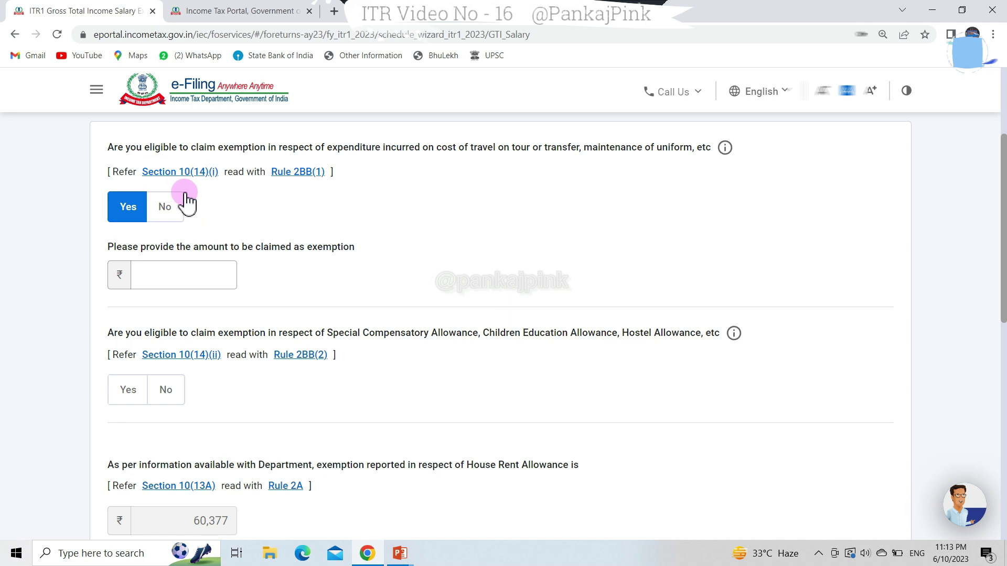
Answer No to the exemption questions under Section 10(14)(i) and Section 10(14)(ii)
{"action": "left_click", "coordinate": [173, 210]}
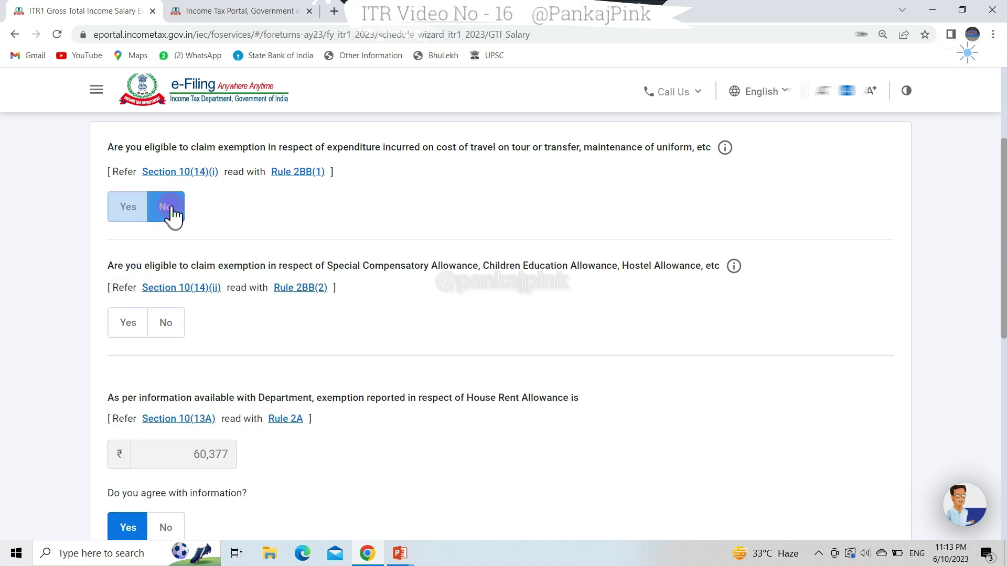
{"action": "left_click", "coordinate": [173, 324]}
Disagree with the reported House Rent Allowance exemption and set the amount to 73,043
{"action": "scroll", "coordinate": [279, 319], "scroll_direction": "down", "scroll_amount": 3}
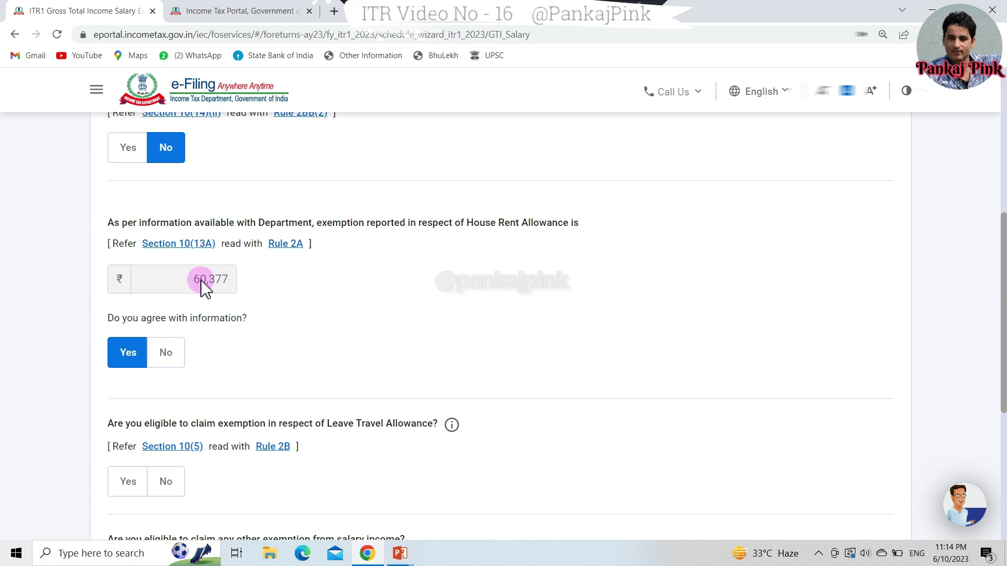
{"action": "left_click", "coordinate": [164, 359]}
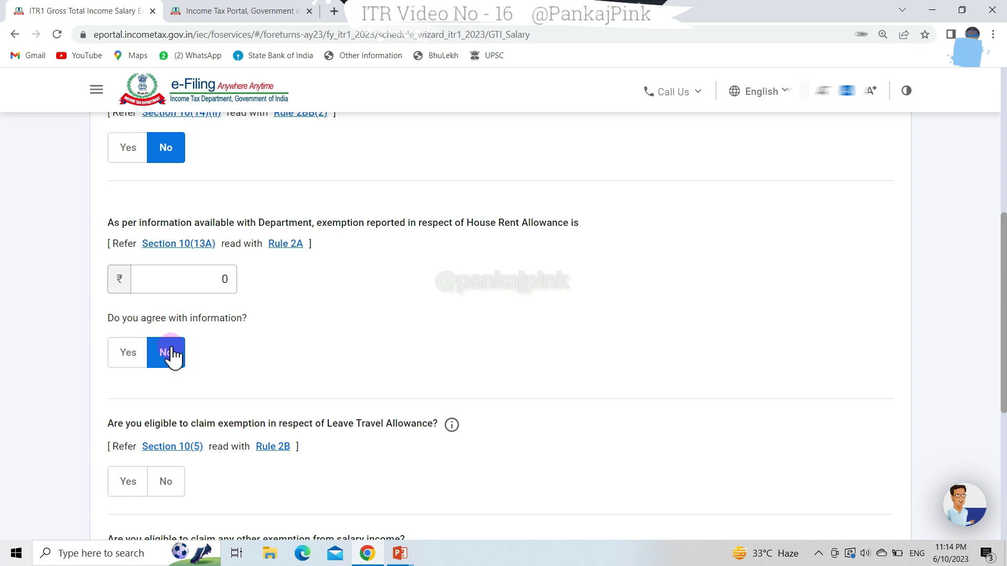
{"action": "left_click", "coordinate": [137, 351]}
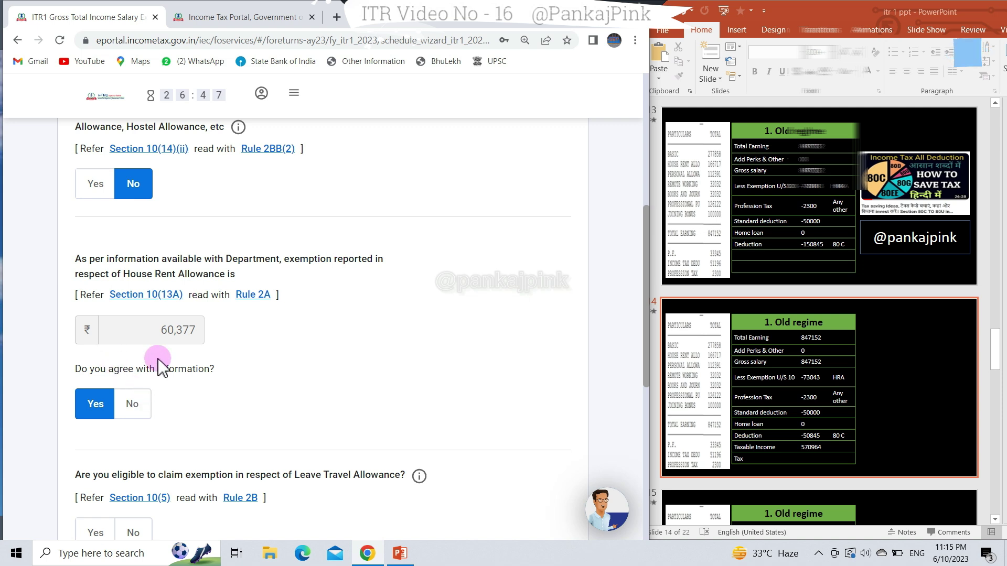
{"action": "left_click", "coordinate": [133, 404]}
{"action": "left_click", "coordinate": [187, 330]}
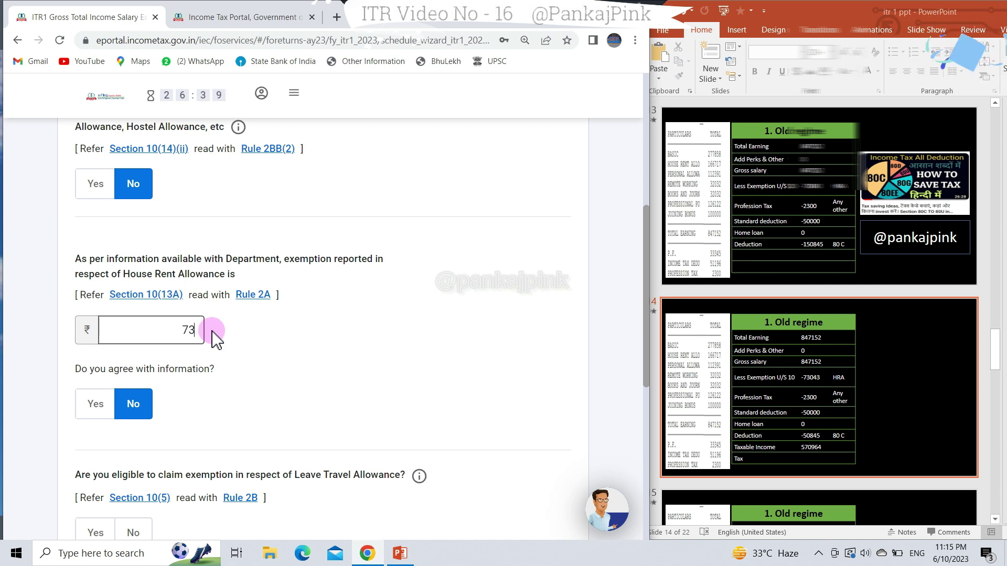
{"action": "left_click", "coordinate": [315, 367]}
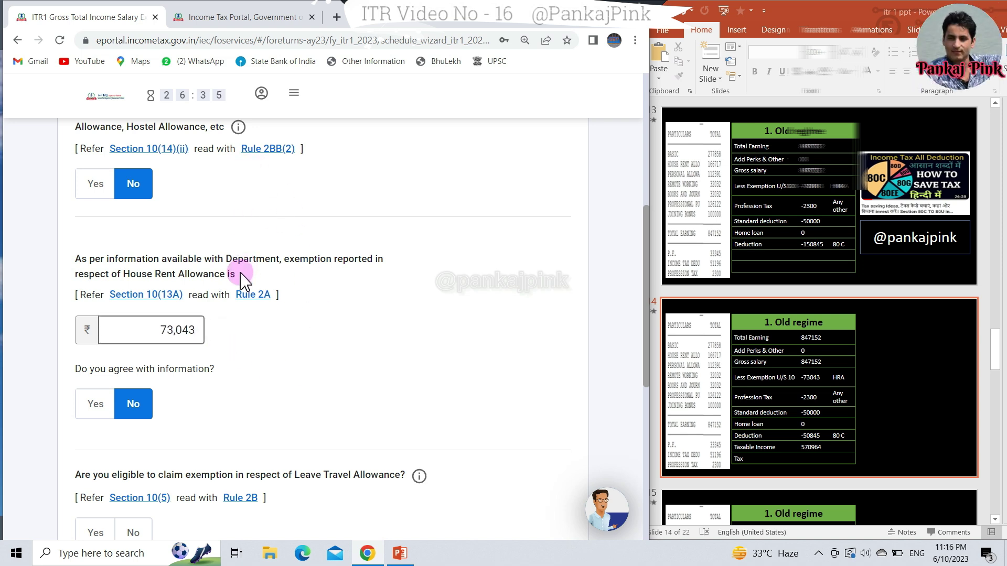
Continue past the remaining salary exemption questions and open Income from Salary for editing
{"action": "scroll", "coordinate": [238, 289], "scroll_direction": "down", "scroll_amount": 5}
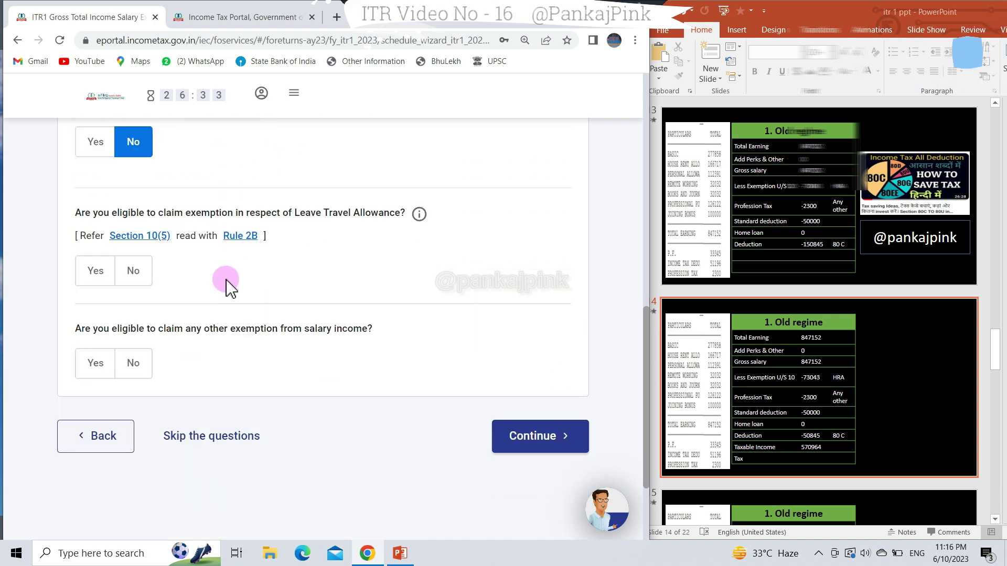
{"action": "left_click", "coordinate": [521, 437]}
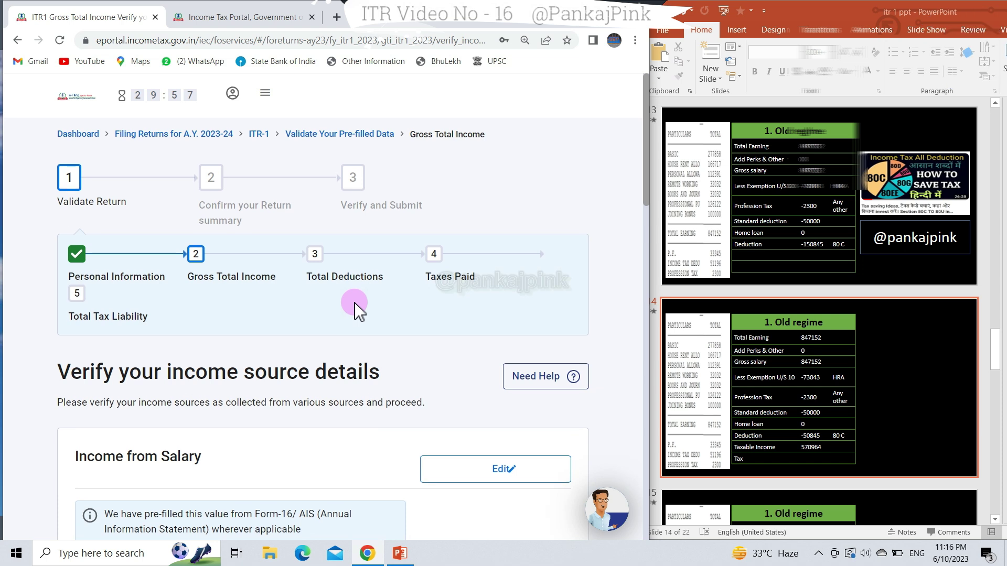
{"action": "scroll", "coordinate": [354, 308], "scroll_direction": "down", "scroll_amount": 3}
{"action": "left_click", "coordinate": [474, 298]}
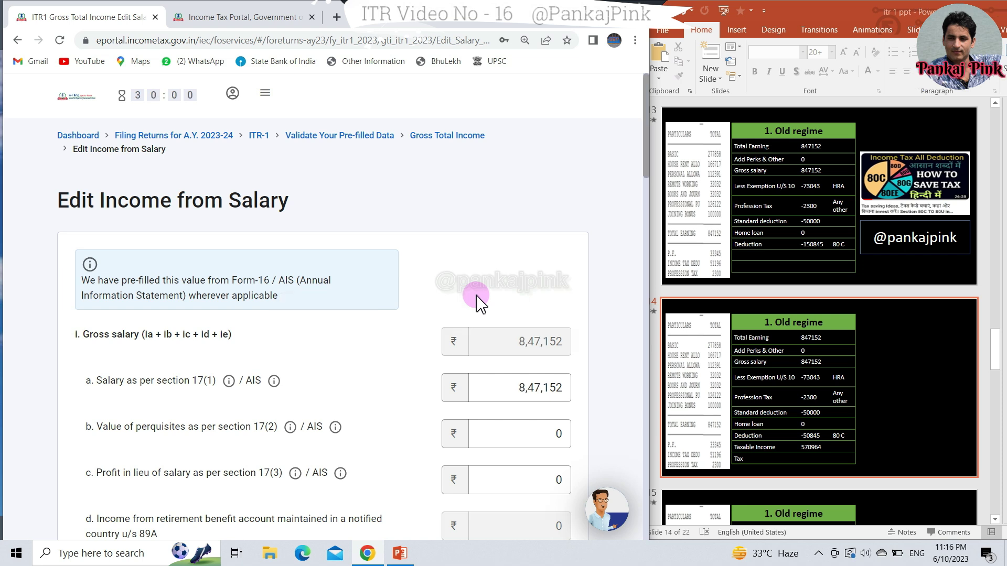
Compare the salary as per section 17(1) with the Total Earning on the Old regime slide
{"action": "scroll", "coordinate": [476, 297], "scroll_direction": "down", "scroll_amount": 3}
{"action": "left_click", "coordinate": [517, 215]}
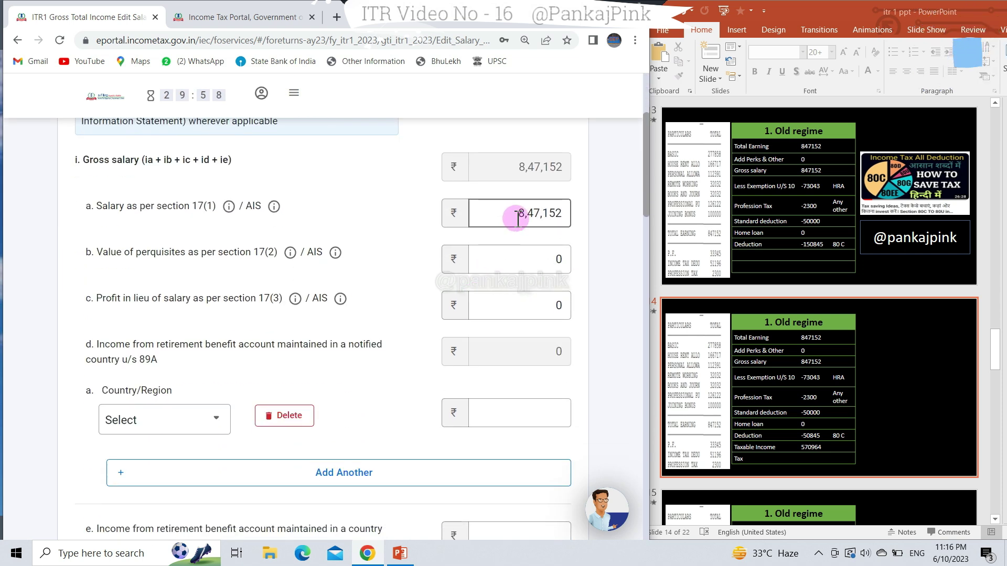
{"action": "left_click", "coordinate": [783, 149]}
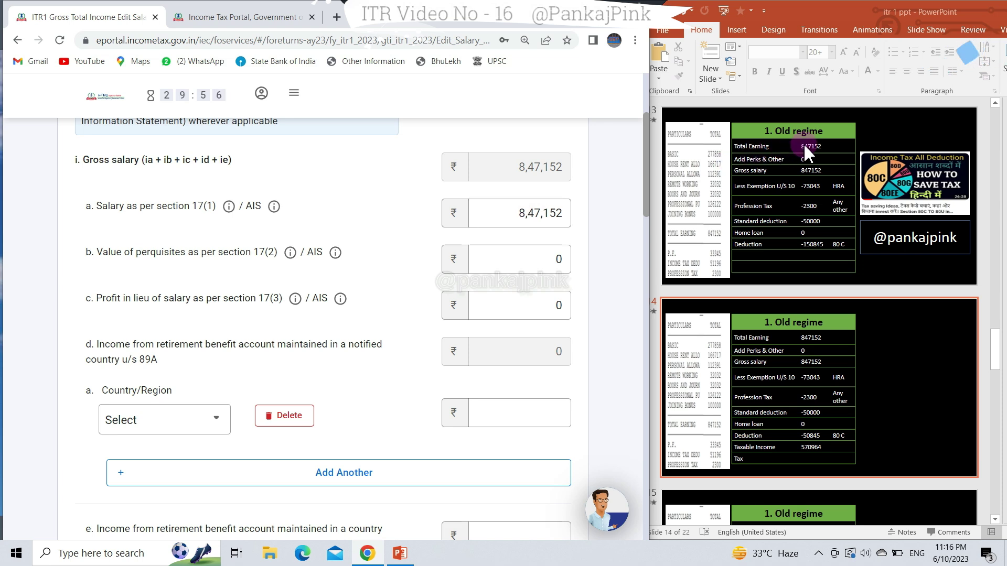
{"action": "left_click", "coordinate": [514, 214]}
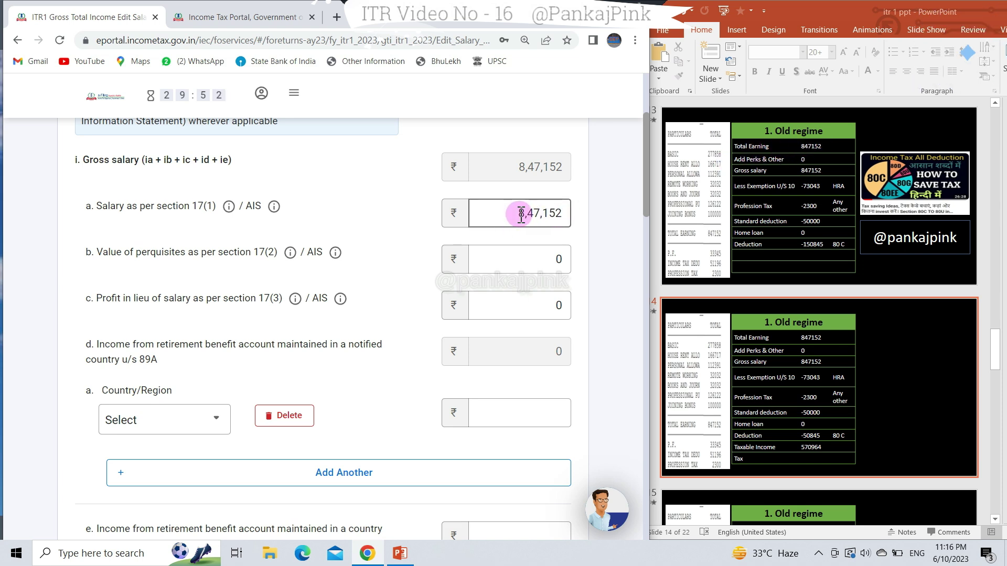
Delete the Sec 10(5) Leave Travel Concession and Sec 10(10) gratuity entries from the exempt allowances
{"action": "scroll", "coordinate": [519, 215], "scroll_direction": "down", "scroll_amount": 2}
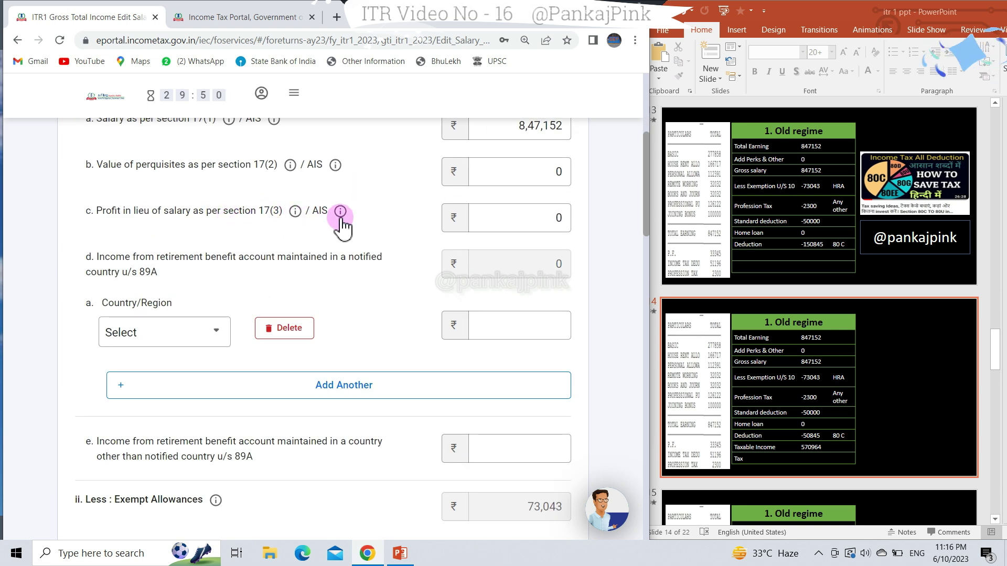
{"action": "left_click", "coordinate": [520, 215]}
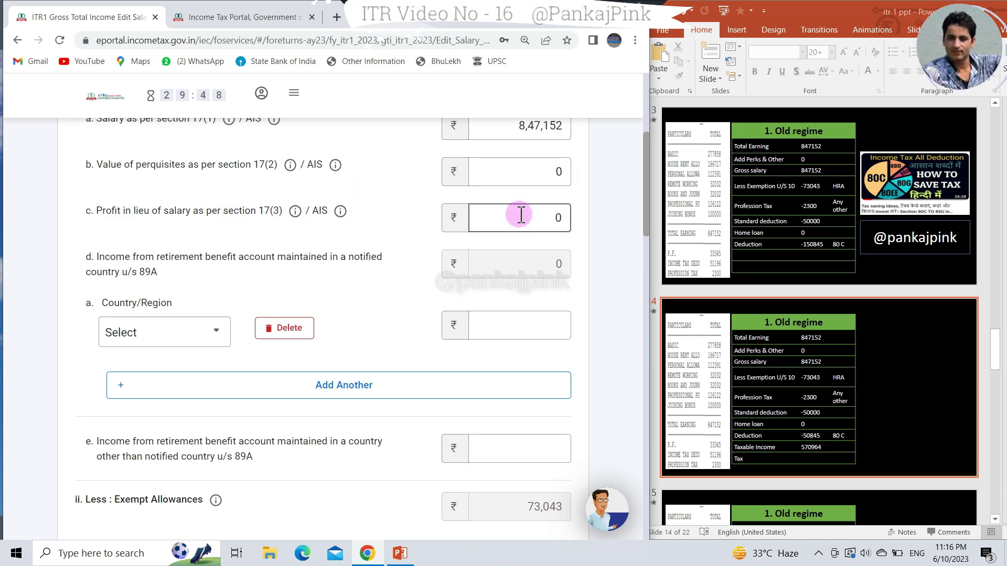
{"action": "scroll", "coordinate": [521, 214], "scroll_direction": "down", "scroll_amount": 5}
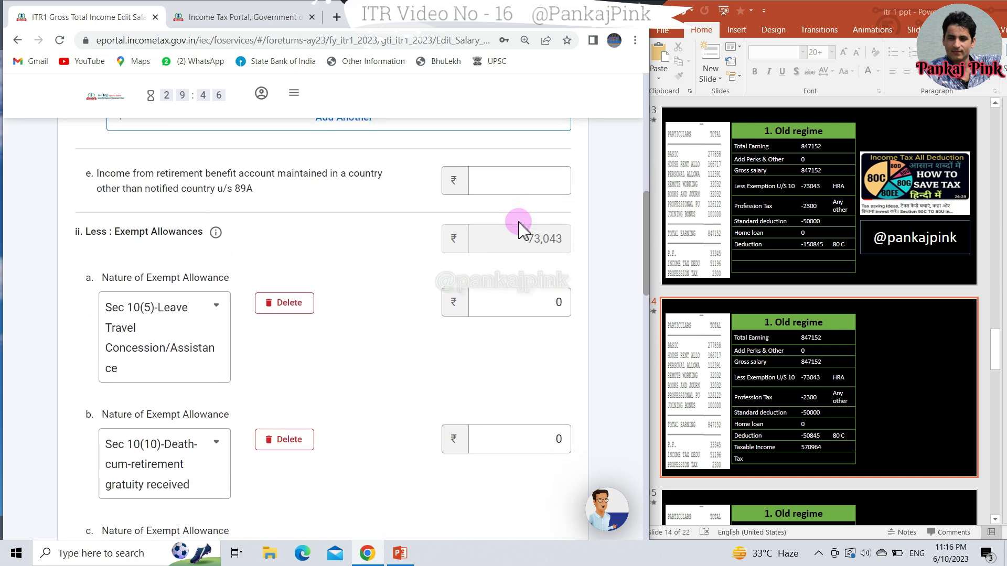
{"action": "scroll", "coordinate": [519, 226], "scroll_direction": "down", "scroll_amount": 2}
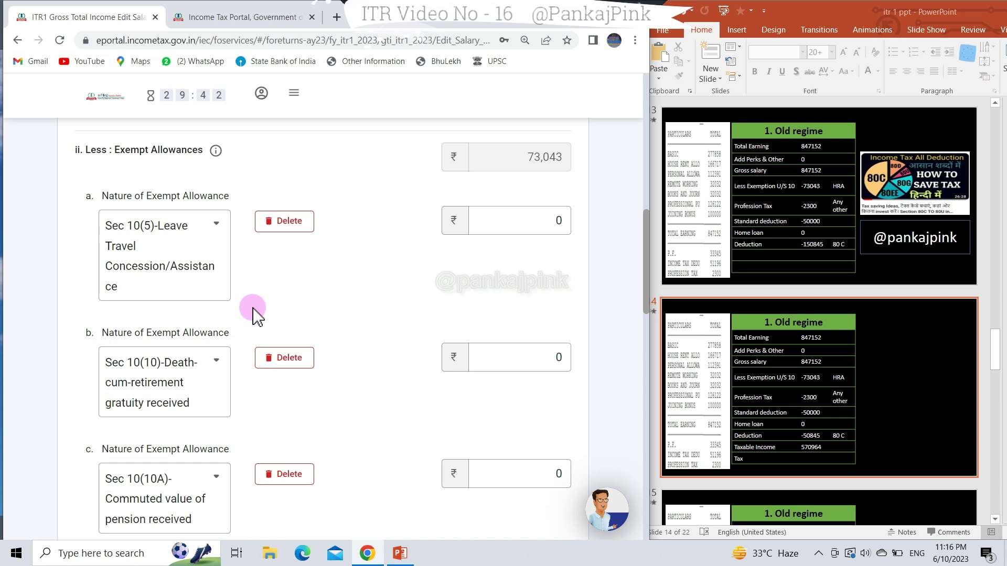
{"action": "scroll", "coordinate": [267, 301], "scroll_direction": "down", "scroll_amount": 2}
{"action": "scroll", "coordinate": [257, 220], "scroll_direction": "up", "scroll_amount": 2}
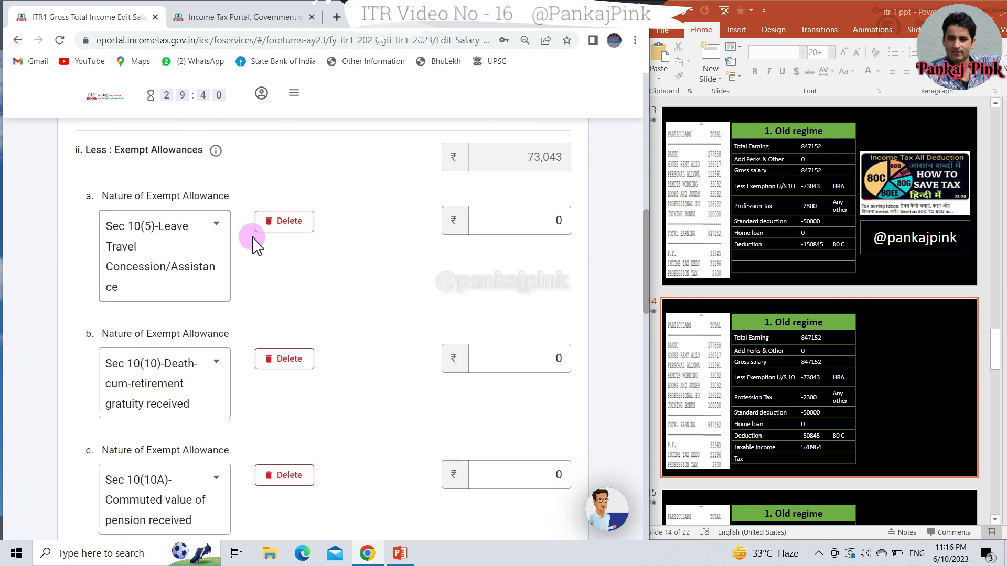
{"action": "left_click", "coordinate": [291, 222]}
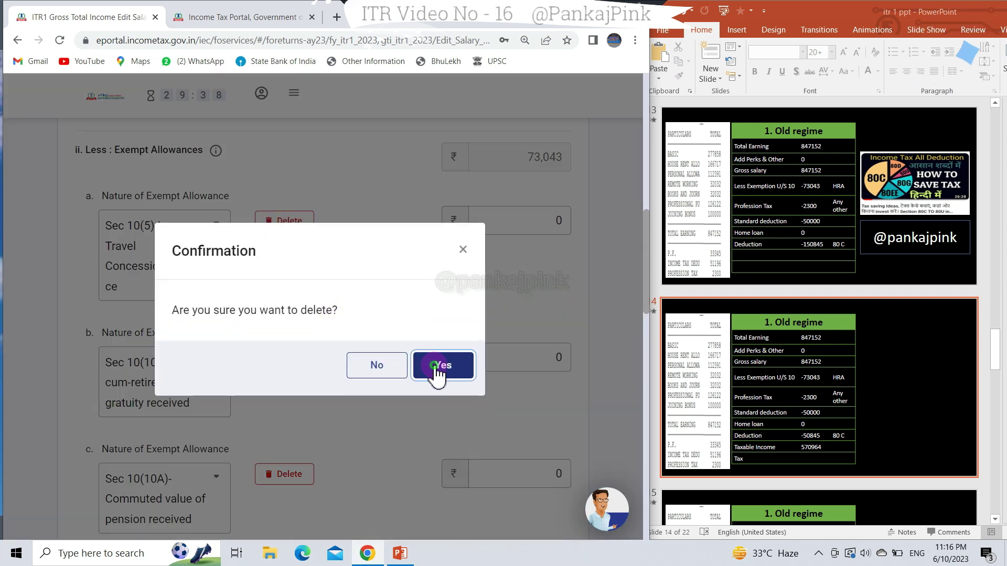
{"action": "left_click", "coordinate": [434, 374]}
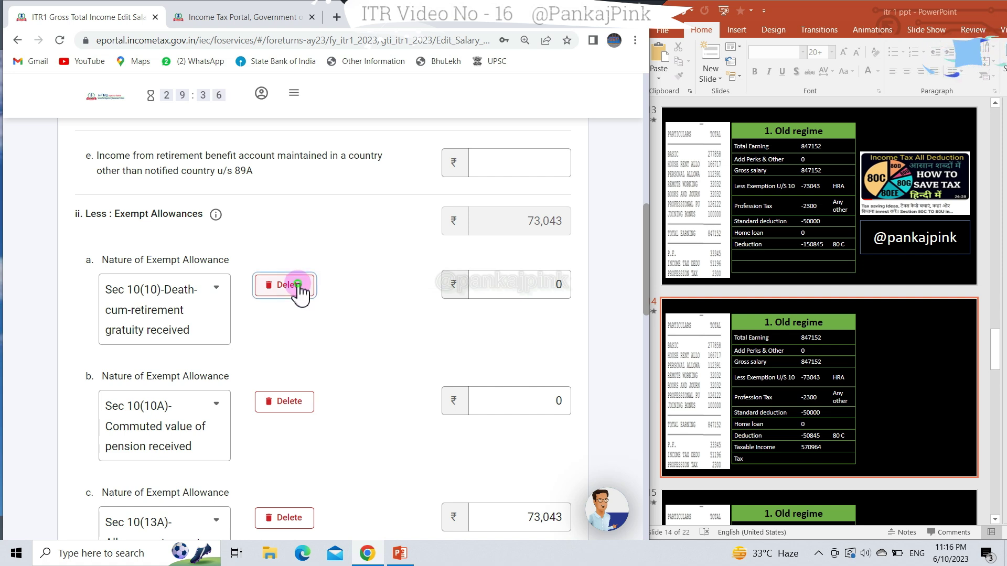
{"action": "left_click", "coordinate": [296, 286]}
{"action": "left_click", "coordinate": [419, 355]}
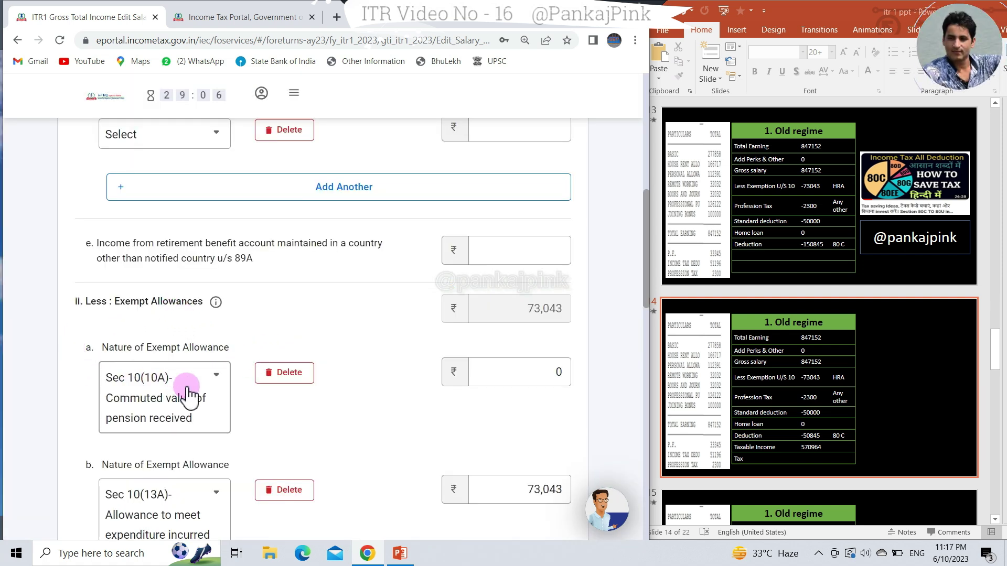
Look through the available types of exempt allowance for the Sec 10(10A) entry, from Leave Travel Concession to Any Other
{"action": "left_click", "coordinate": [218, 376]}
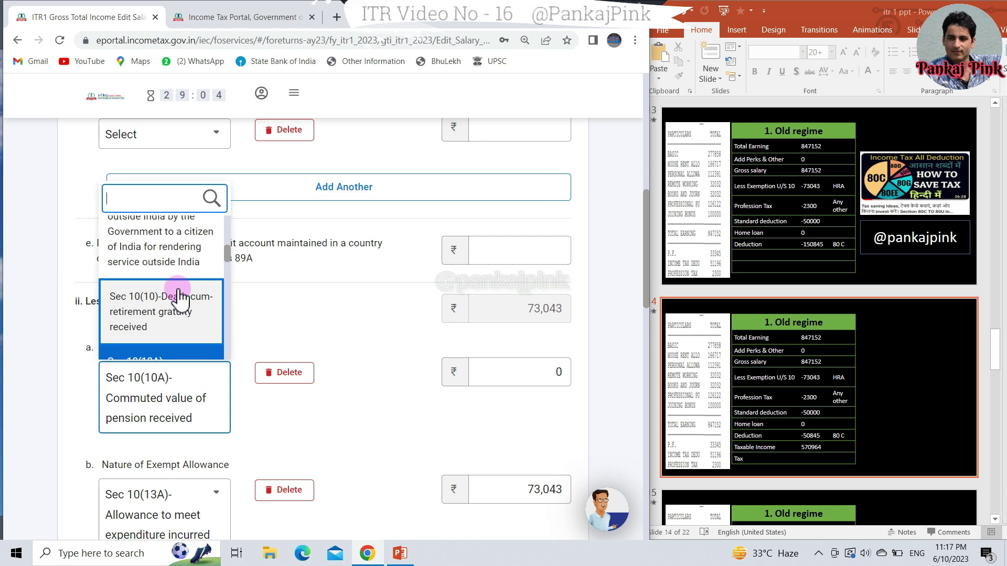
{"action": "scroll", "coordinate": [178, 292], "scroll_direction": "up", "scroll_amount": 5}
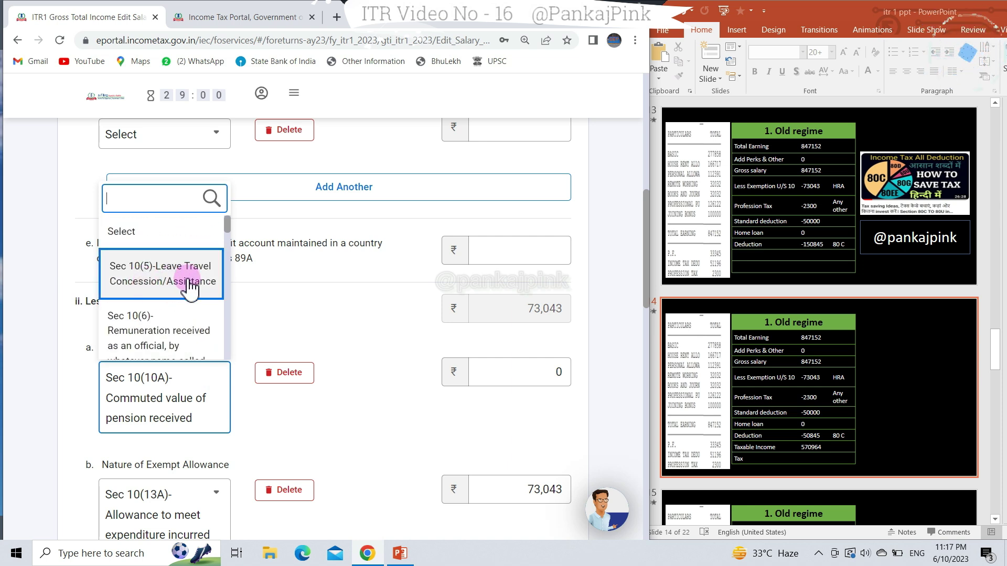
{"action": "scroll", "coordinate": [184, 312], "scroll_direction": "down", "scroll_amount": 2}
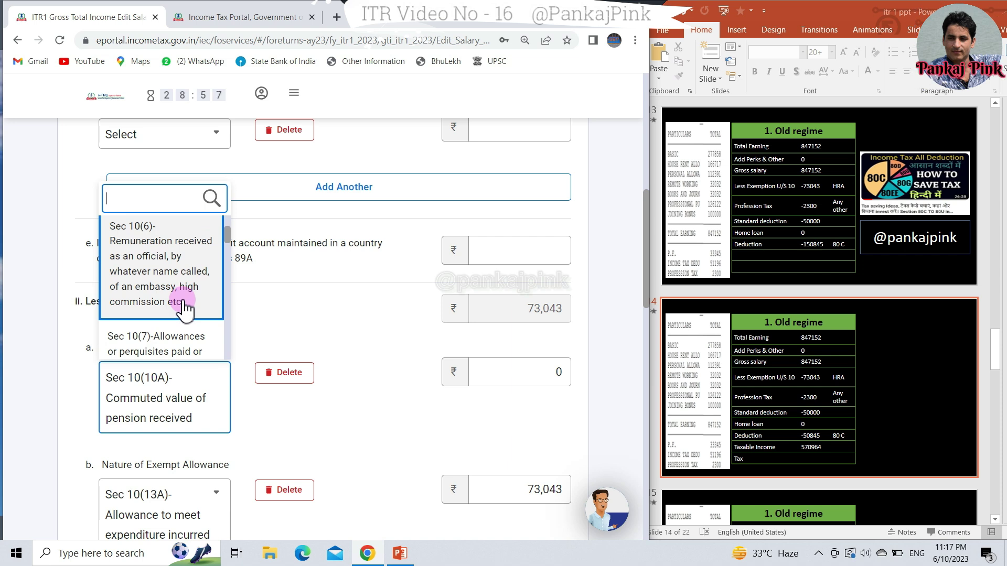
{"action": "scroll", "coordinate": [184, 304], "scroll_direction": "down", "scroll_amount": 2}
{"action": "scroll", "coordinate": [183, 298], "scroll_direction": "down", "scroll_amount": 4}
{"action": "scroll", "coordinate": [183, 299], "scroll_direction": "down", "scroll_amount": 5}
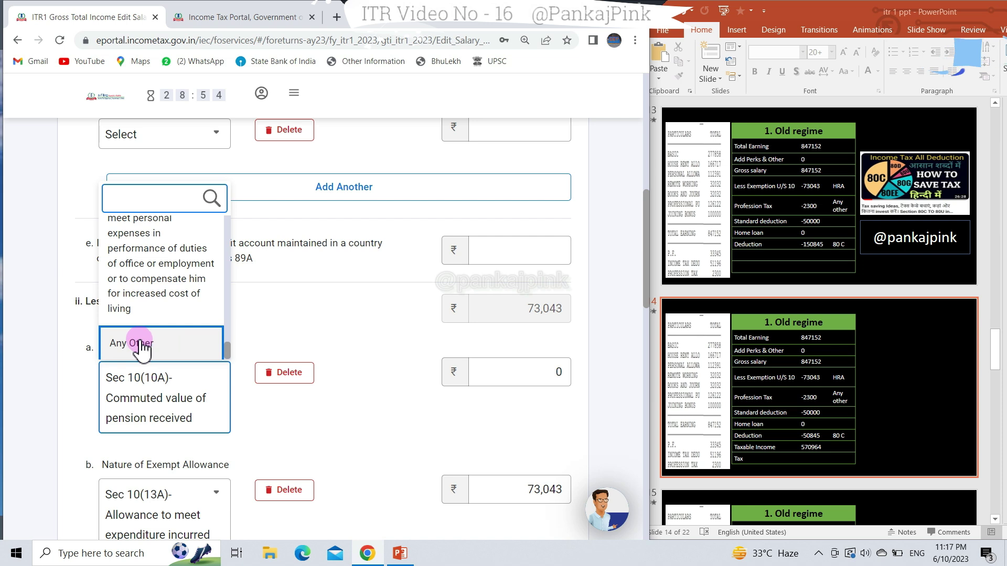
{"action": "left_click", "coordinate": [311, 330]}
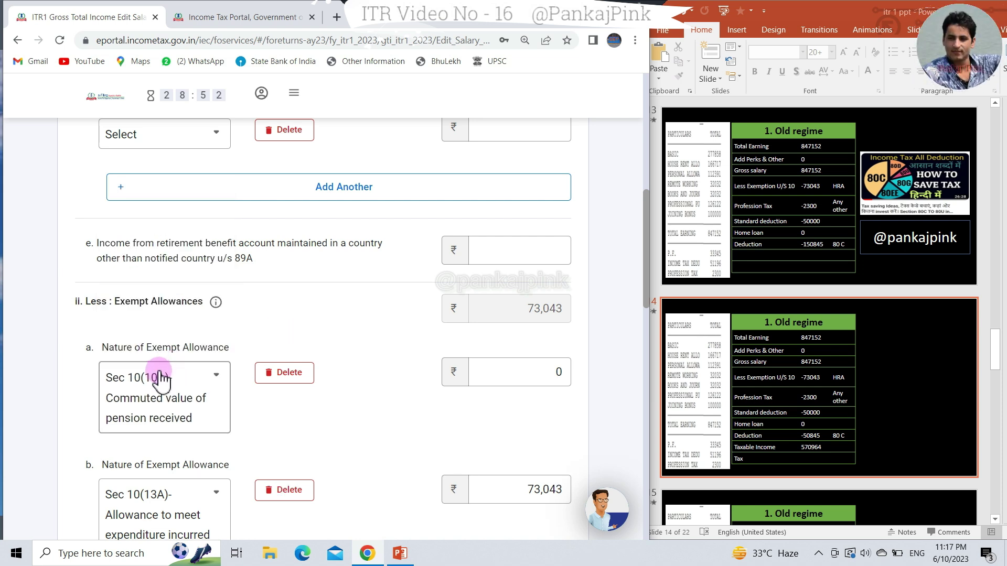
Delete the Sec 10(10A) commuted pension entry from the exempt allowances
{"action": "left_click", "coordinate": [288, 375]}
{"action": "left_click", "coordinate": [461, 365]}
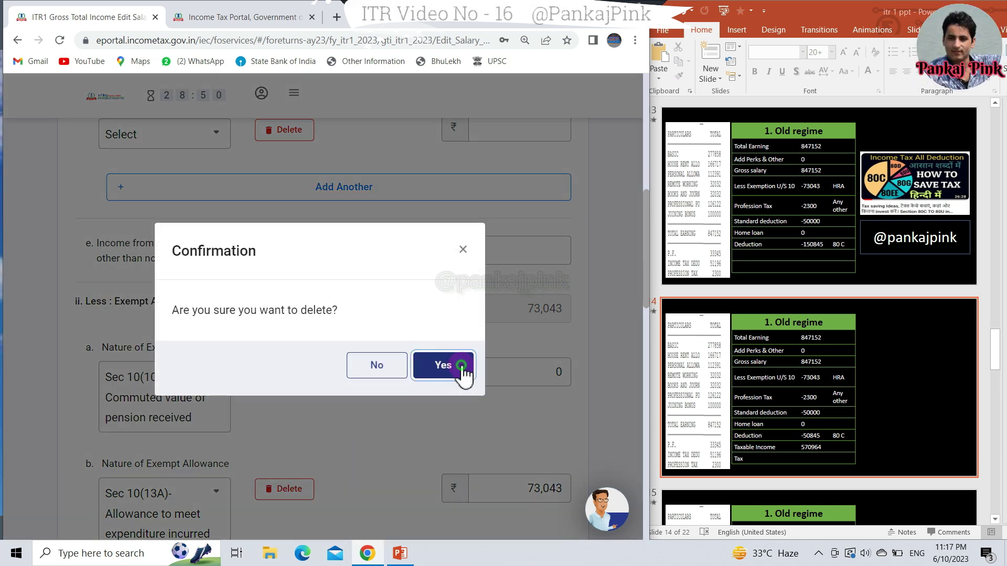
{"action": "scroll", "coordinate": [371, 359], "scroll_direction": "up", "scroll_amount": 6}
{"action": "scroll", "coordinate": [364, 355], "scroll_direction": "down", "scroll_amount": 2}
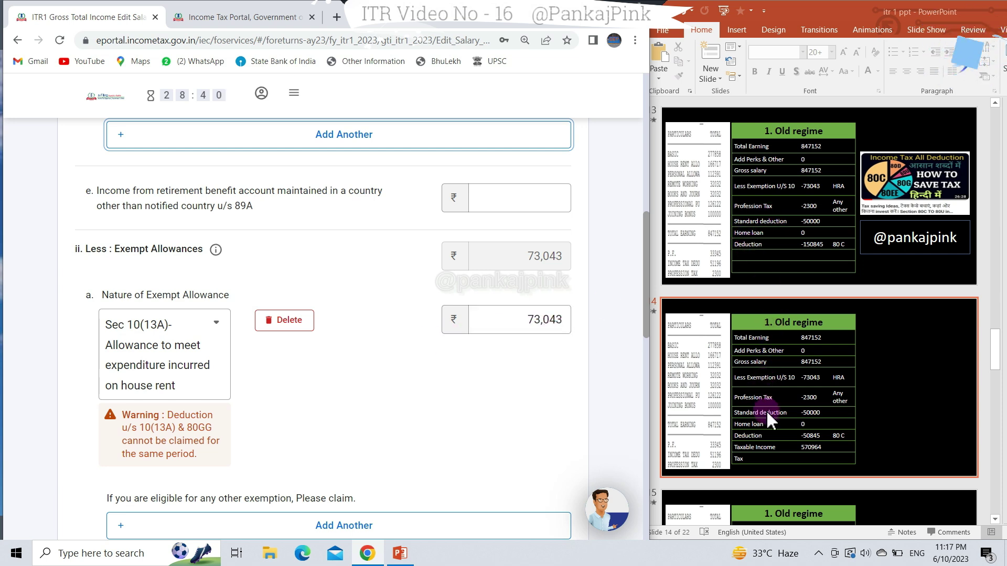
Add another exempt allowance below the Sec 10(13A) house rent entry and set its nature to Any Other
{"action": "scroll", "coordinate": [766, 410], "scroll_direction": "down", "scroll_amount": 3}
{"action": "scroll", "coordinate": [318, 403], "scroll_direction": "down", "scroll_amount": 2}
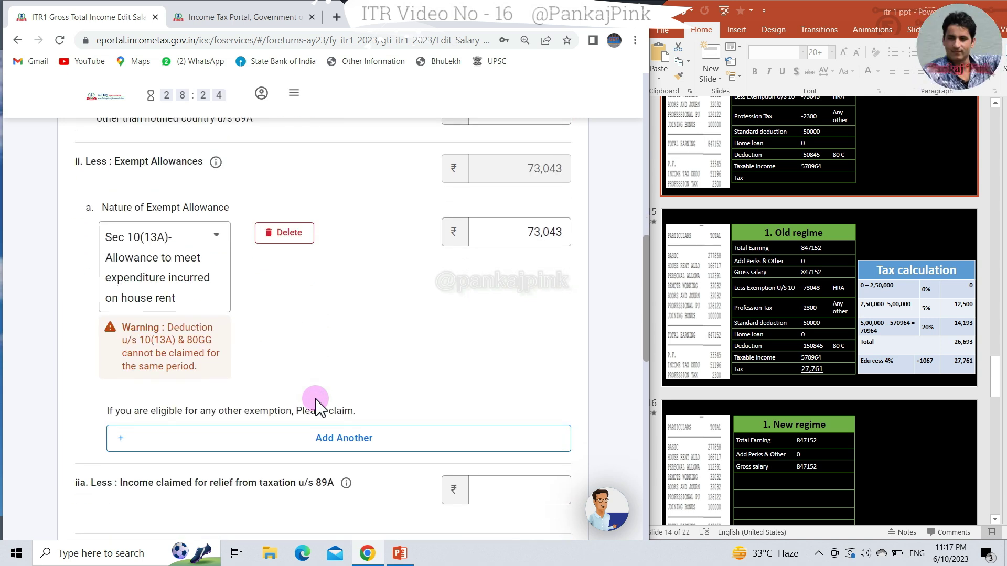
{"action": "left_click", "coordinate": [341, 438]}
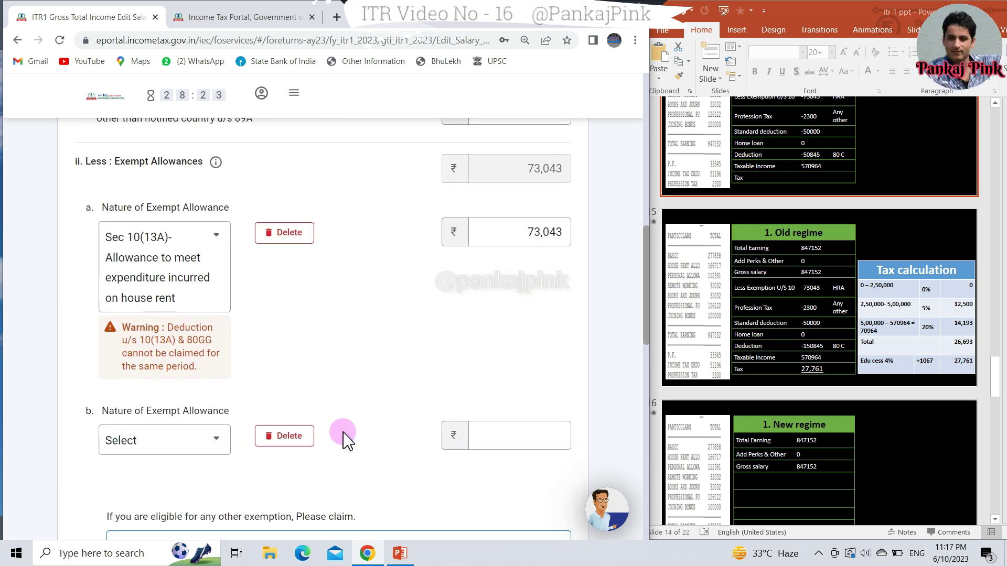
{"action": "left_click", "coordinate": [218, 442]}
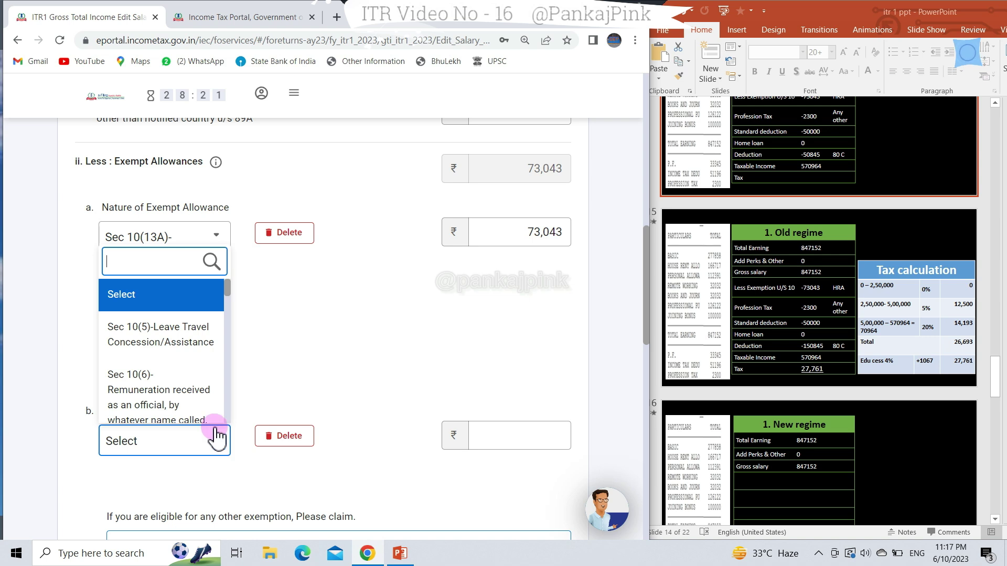
{"action": "scroll", "coordinate": [194, 387], "scroll_direction": "down", "scroll_amount": 10}
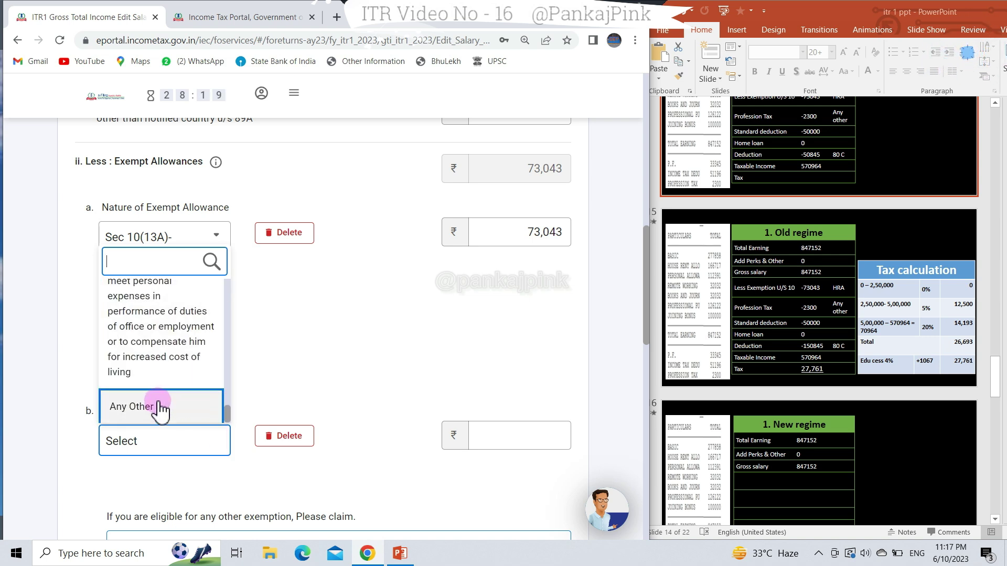
{"action": "left_click", "coordinate": [160, 408]}
Set the Any Other allowance amount to 2,300 and describe it as PROFESSIONAL TAX
{"action": "left_click", "coordinate": [502, 431]}
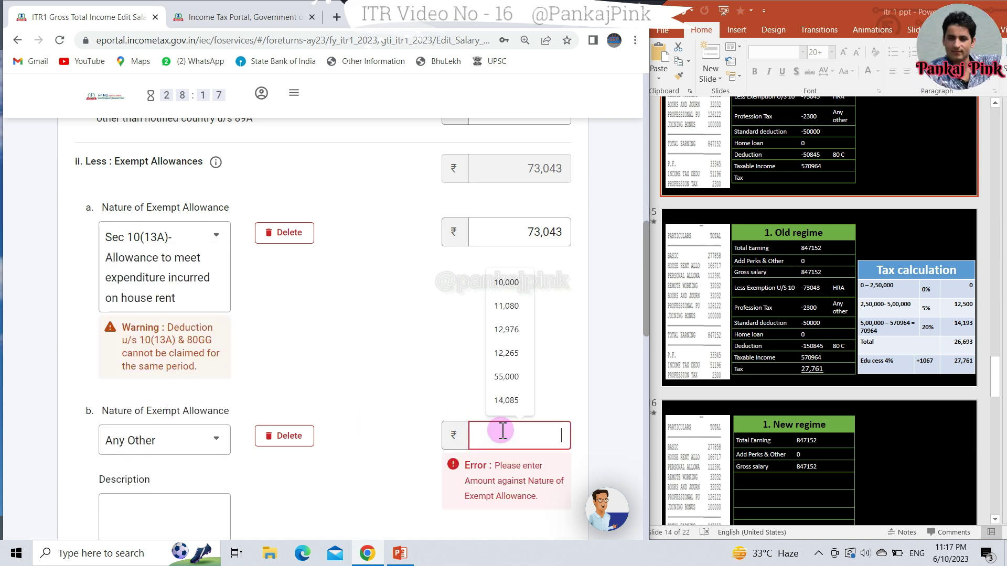
{"action": "type", "text": "2300"}
{"action": "key", "text": "BackSpace"}
{"action": "key", "text": "BackSpace"}
{"action": "type", "text": "300"}
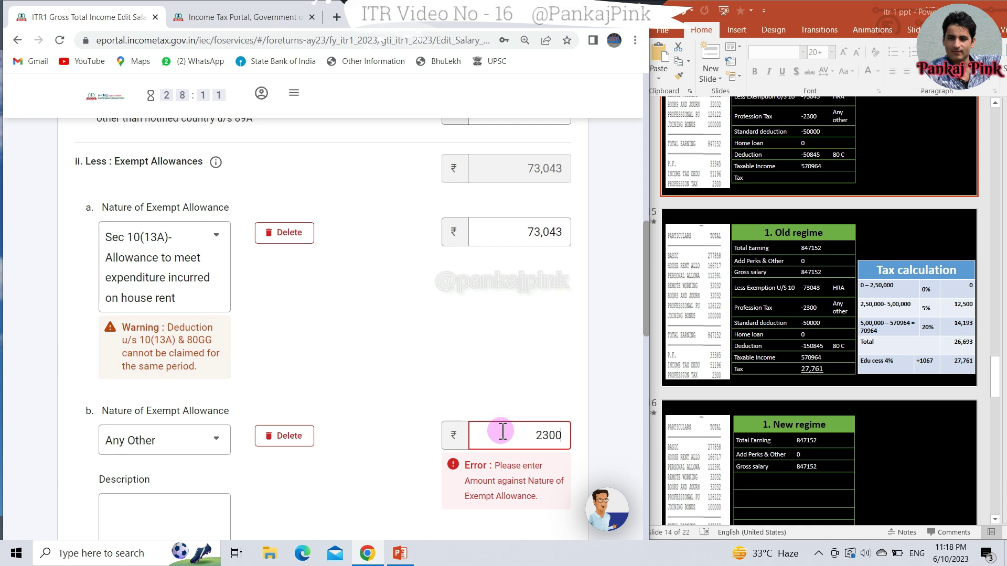
{"action": "left_click", "coordinate": [208, 522]}
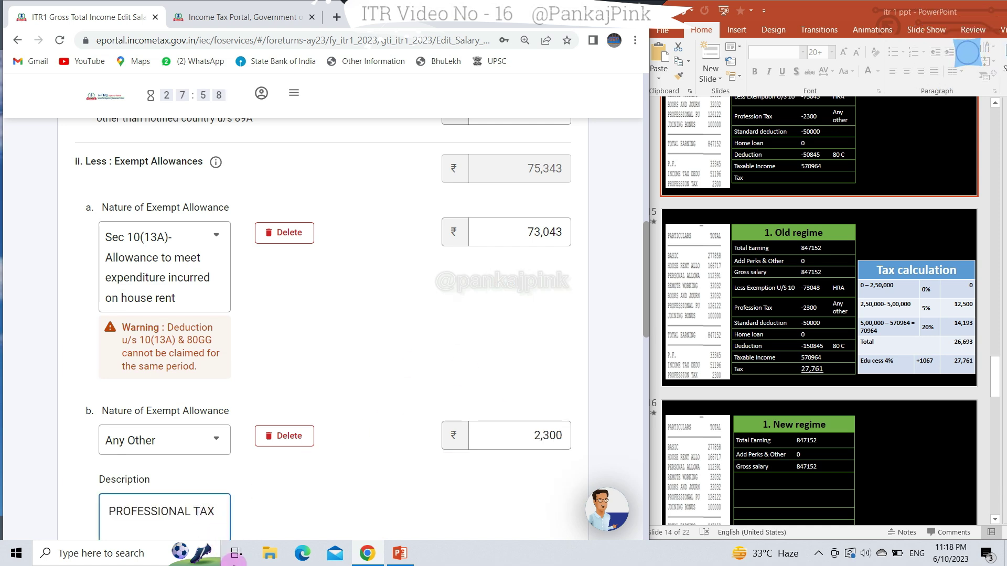
Check the section 16 deductions and the income chargeable under Salaries, and save the edited salary details
{"action": "scroll", "coordinate": [314, 393], "scroll_direction": "down", "scroll_amount": 8}
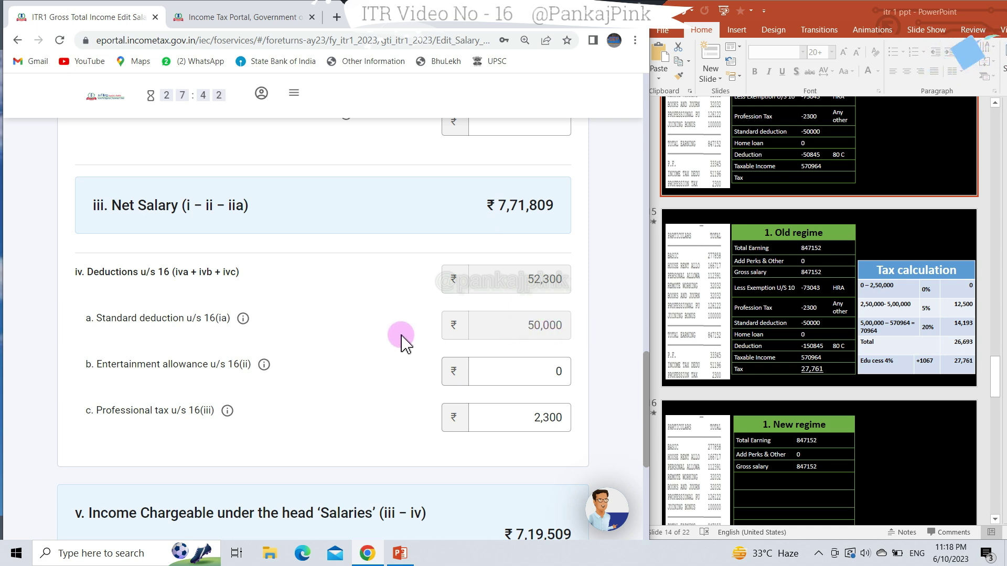
{"action": "scroll", "coordinate": [400, 337], "scroll_direction": "down", "scroll_amount": 5}
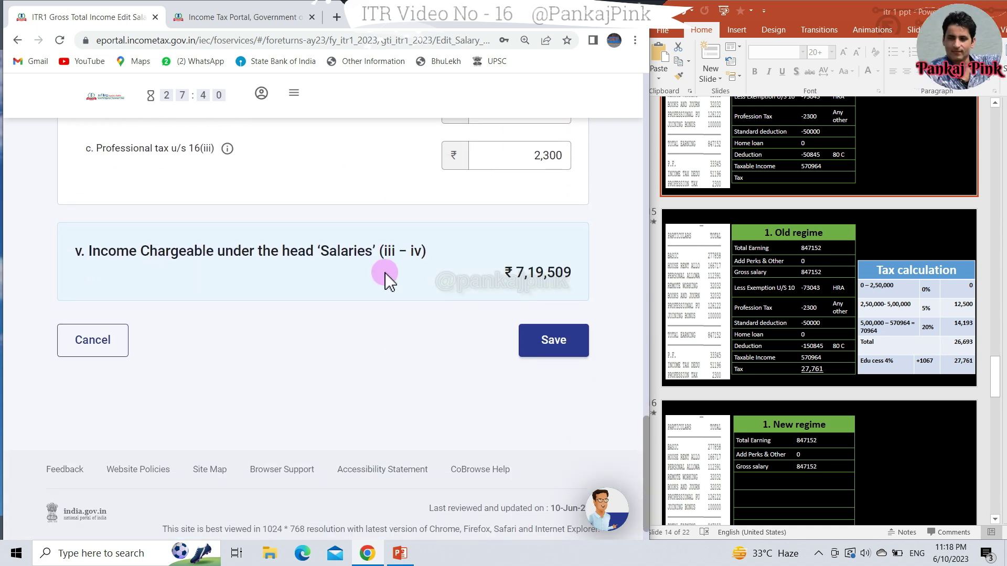
{"action": "left_click", "coordinate": [549, 344]}
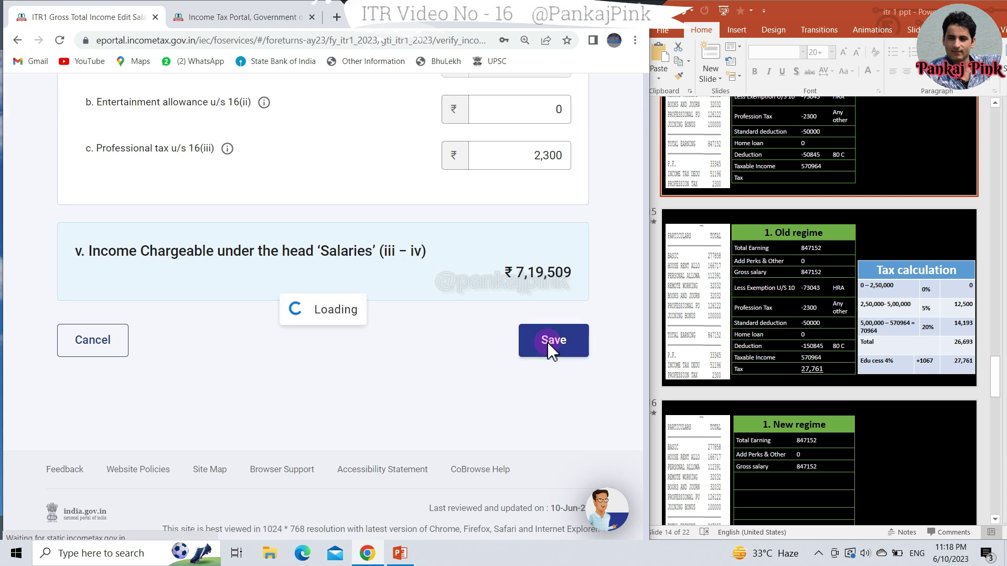
{"action": "left_click", "coordinate": [420, 307]}
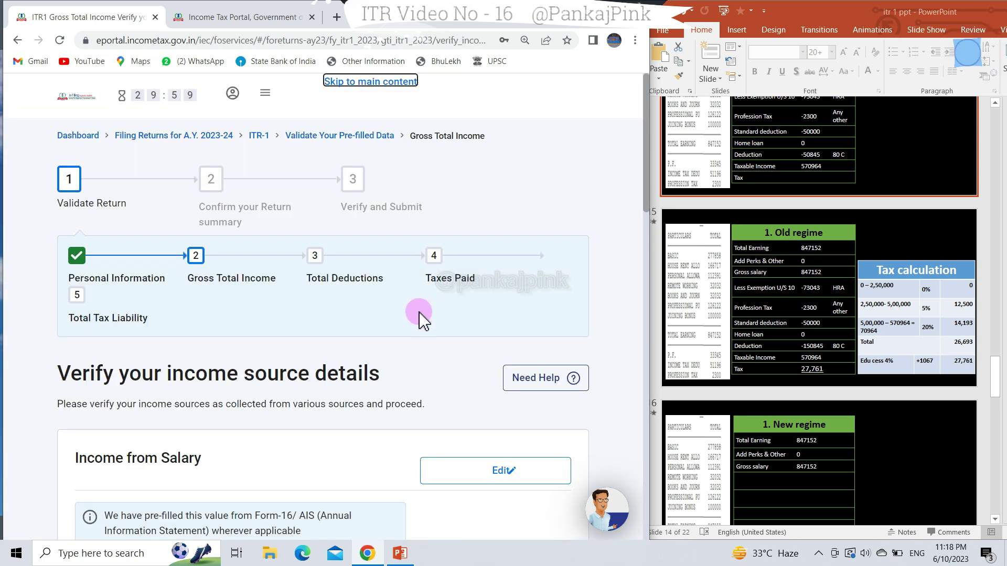
Review the house property section and the Income from Other Sources questions, and return to the income source details
{"action": "scroll", "coordinate": [424, 318], "scroll_direction": "down", "scroll_amount": 10}
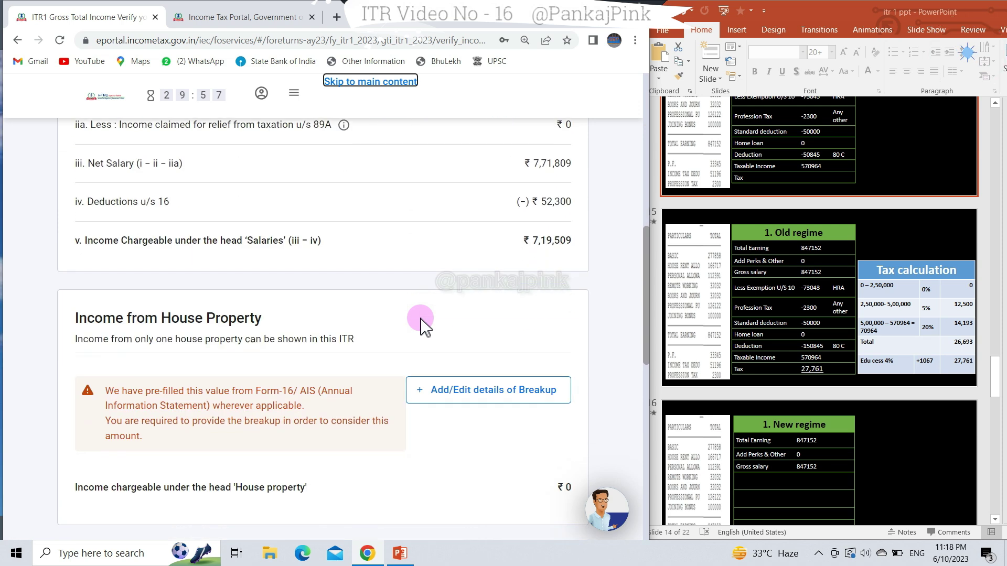
{"action": "scroll", "coordinate": [424, 322], "scroll_direction": "down", "scroll_amount": 2}
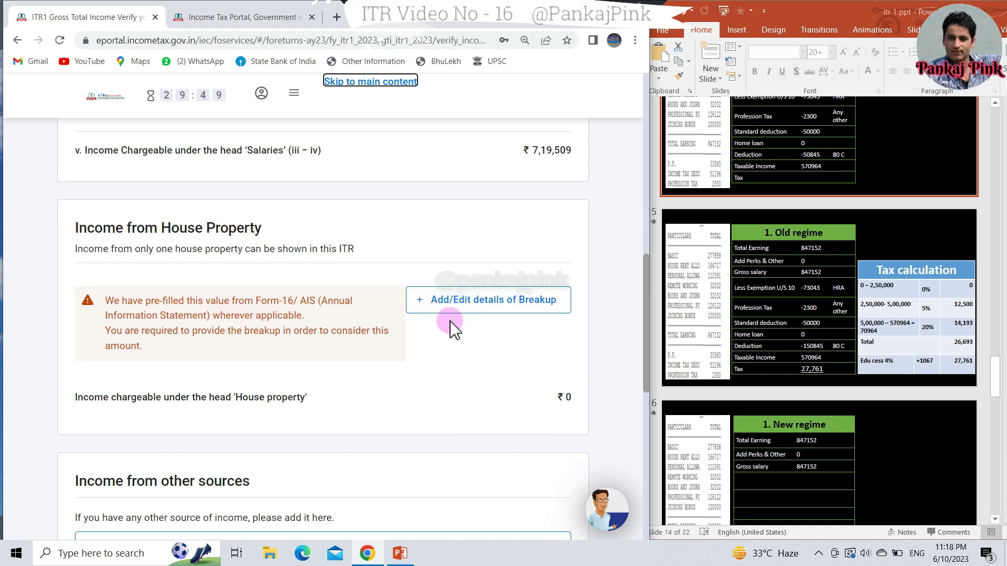
{"action": "scroll", "coordinate": [452, 328], "scroll_direction": "down", "scroll_amount": 2}
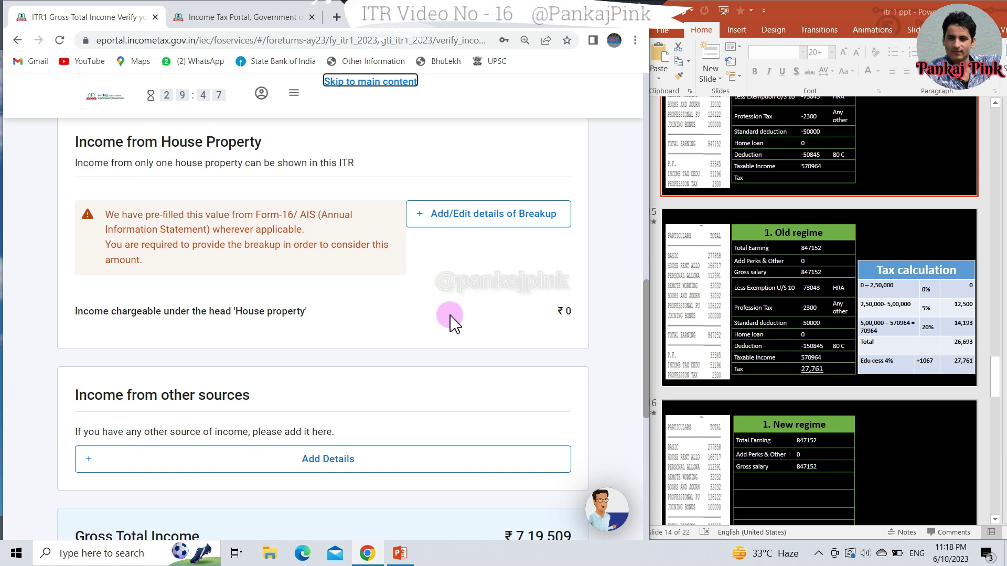
{"action": "scroll", "coordinate": [435, 315], "scroll_direction": "down", "scroll_amount": 4}
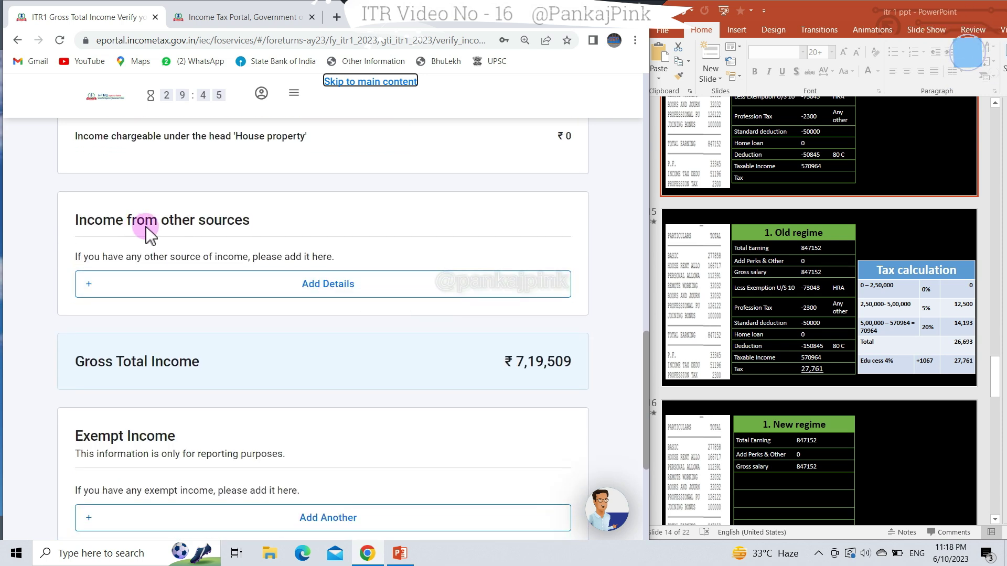
{"action": "left_click", "coordinate": [331, 286]}
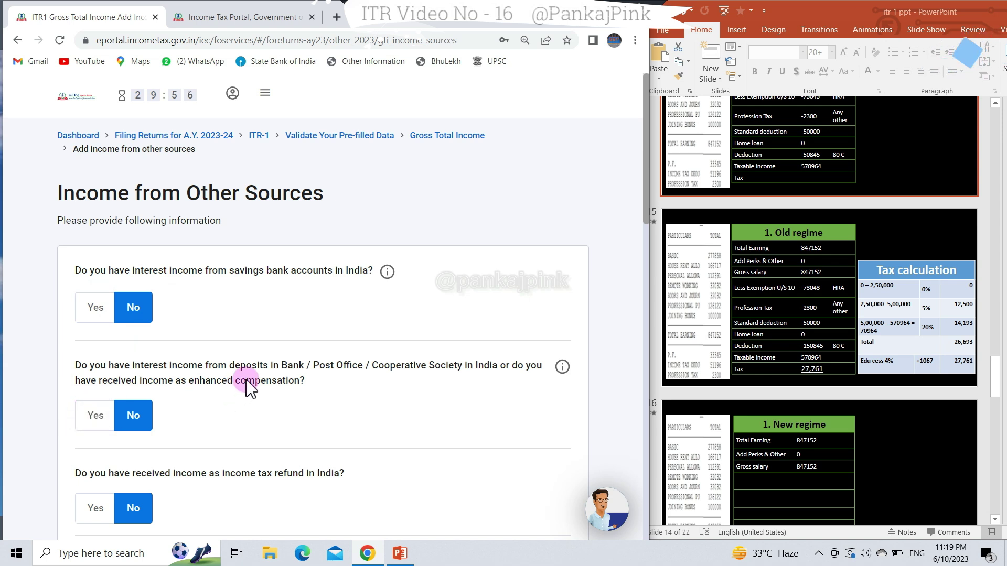
{"action": "scroll", "coordinate": [252, 378], "scroll_direction": "down", "scroll_amount": 9}
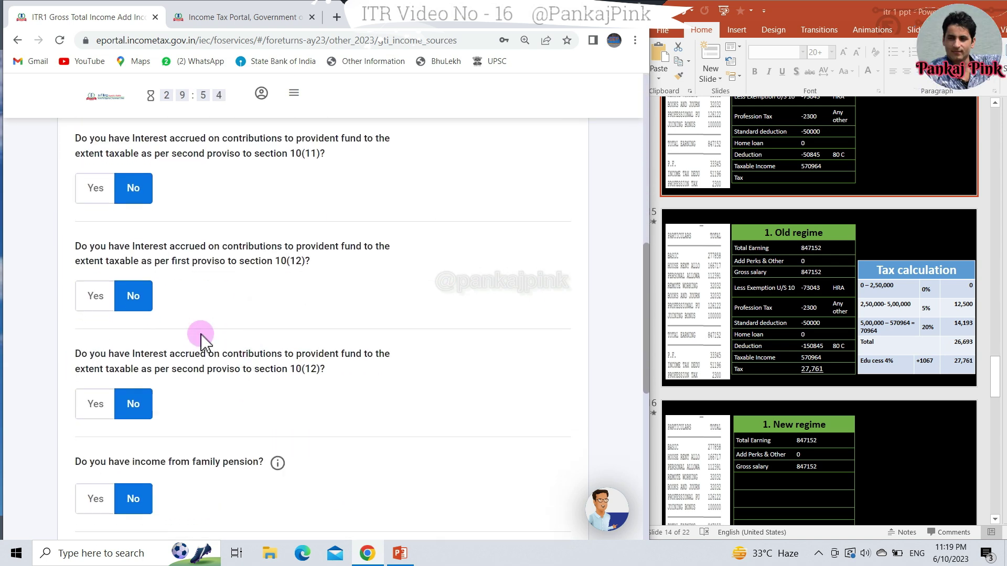
{"action": "scroll", "coordinate": [204, 339], "scroll_direction": "down", "scroll_amount": 8}
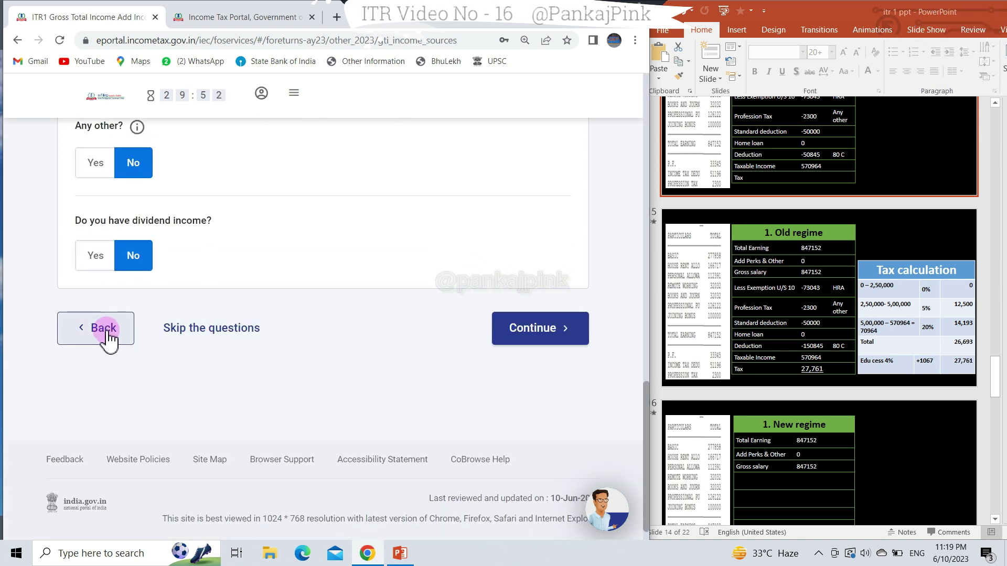
{"action": "left_click", "coordinate": [103, 329]}
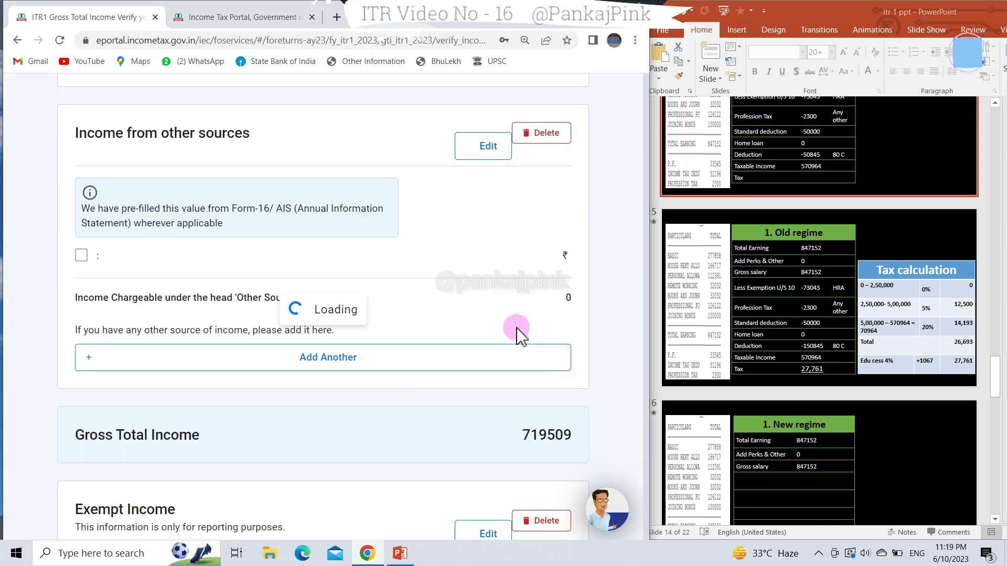
{"action": "scroll", "coordinate": [314, 352], "scroll_direction": "down", "scroll_amount": 10}
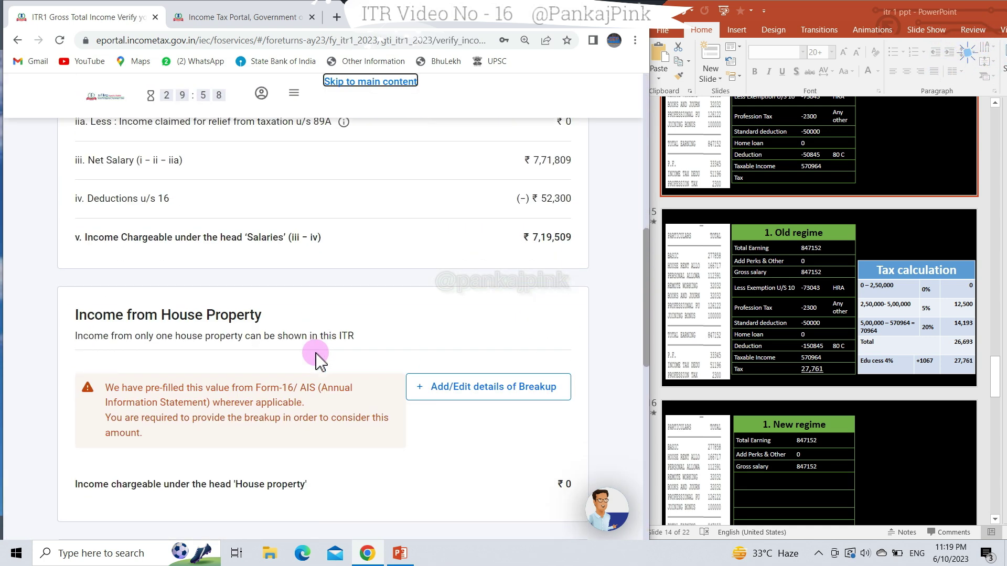
Check the house property, other sources and exempt income sections, and confirm the Gross Total Income details
{"action": "scroll", "coordinate": [320, 361], "scroll_direction": "down", "scroll_amount": 1}
{"action": "scroll", "coordinate": [320, 361], "scroll_direction": "down", "scroll_amount": 7}
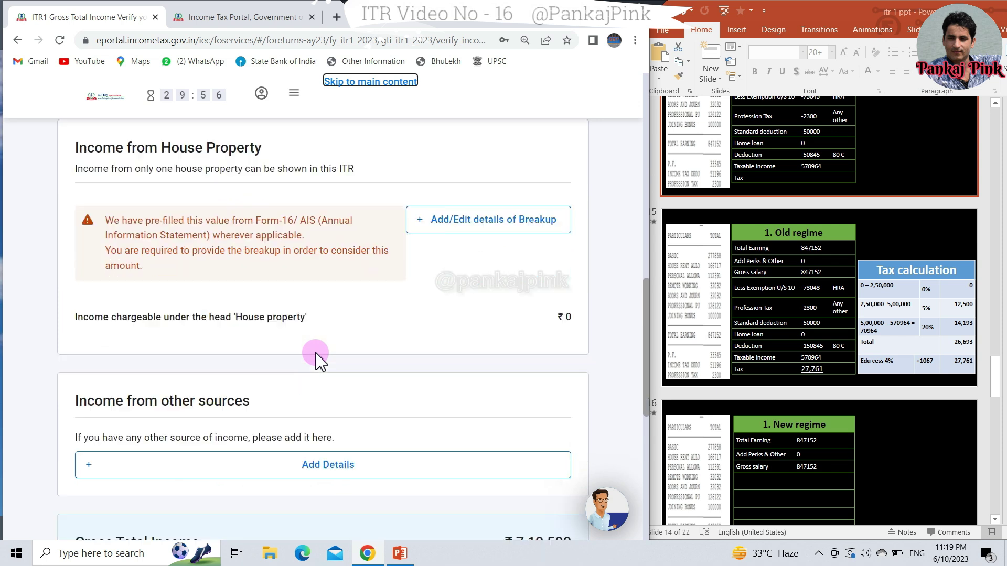
{"action": "left_click", "coordinate": [536, 418]}
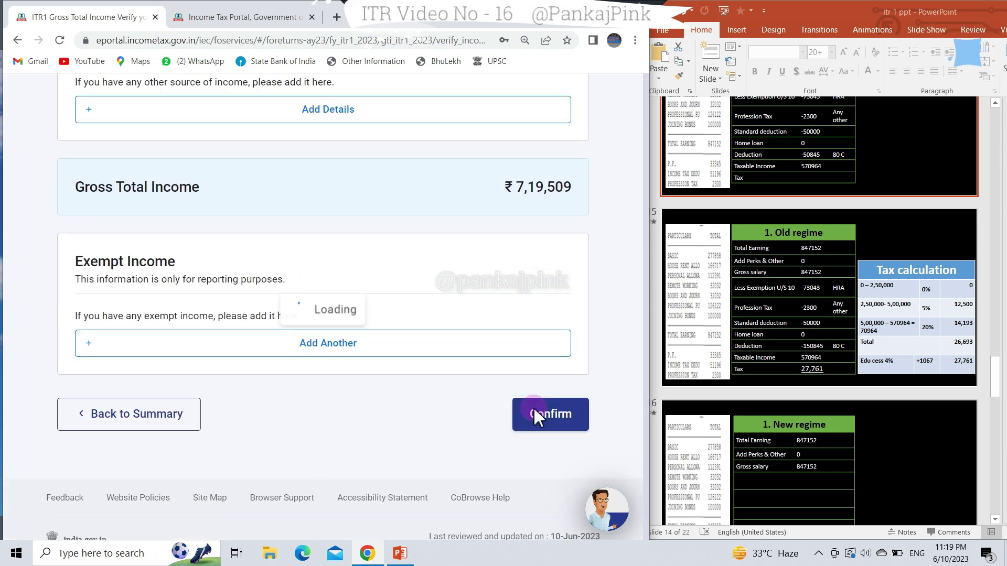
Open Total Deductions from the return summary and review the donation, 80GG, 80C, 80CCD(2) and 80D questions
{"action": "scroll", "coordinate": [461, 372], "scroll_direction": "down", "scroll_amount": 5}
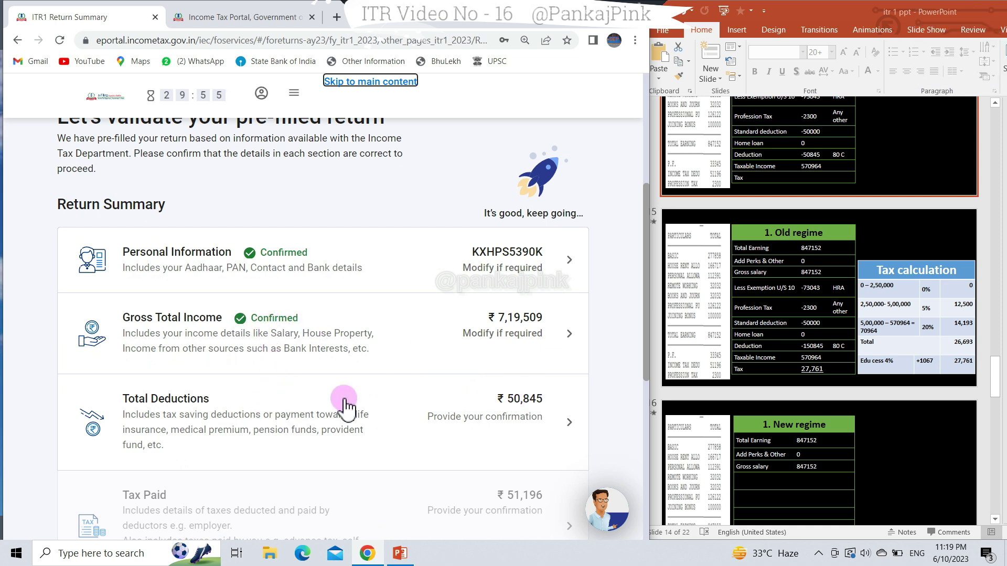
{"action": "left_click", "coordinate": [552, 423]}
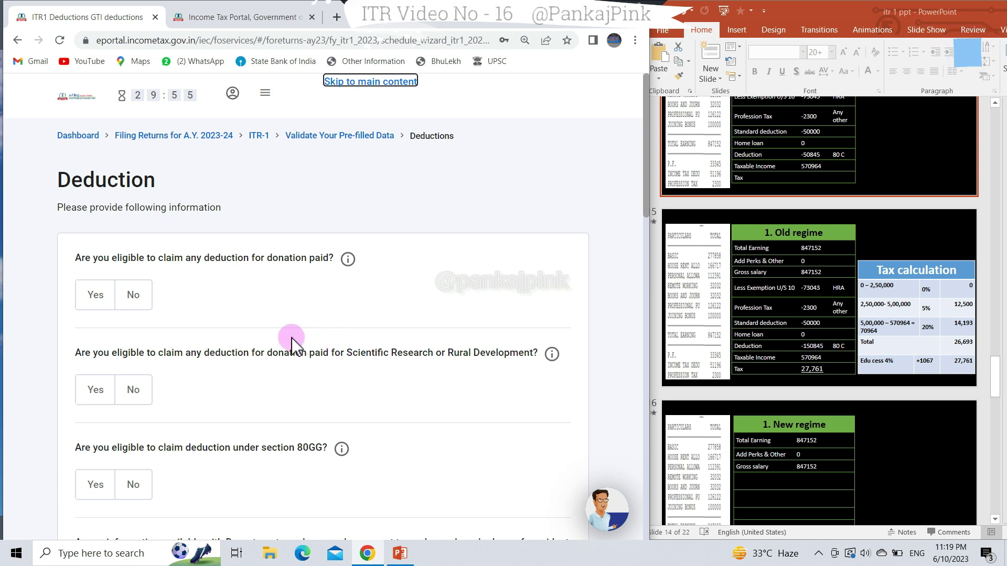
{"action": "scroll", "coordinate": [278, 339], "scroll_direction": "down", "scroll_amount": 2}
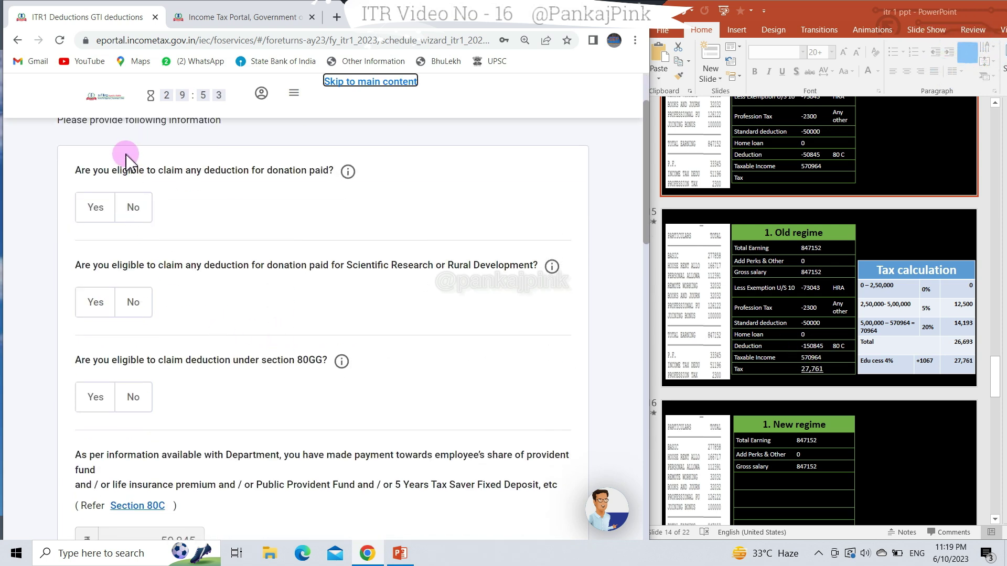
{"action": "scroll", "coordinate": [131, 362], "scroll_direction": "down", "scroll_amount": 4}
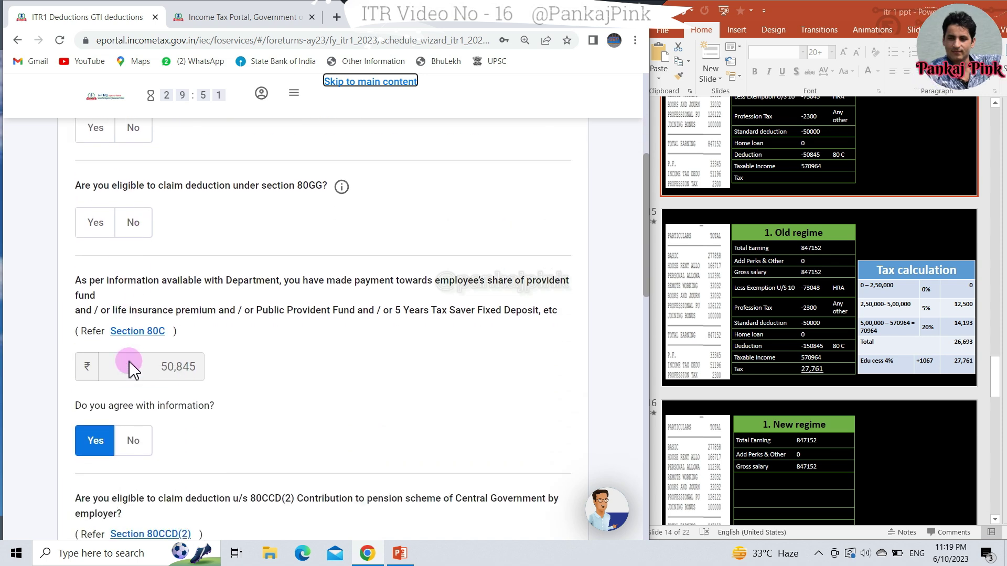
{"action": "scroll", "coordinate": [223, 345], "scroll_direction": "down", "scroll_amount": 2}
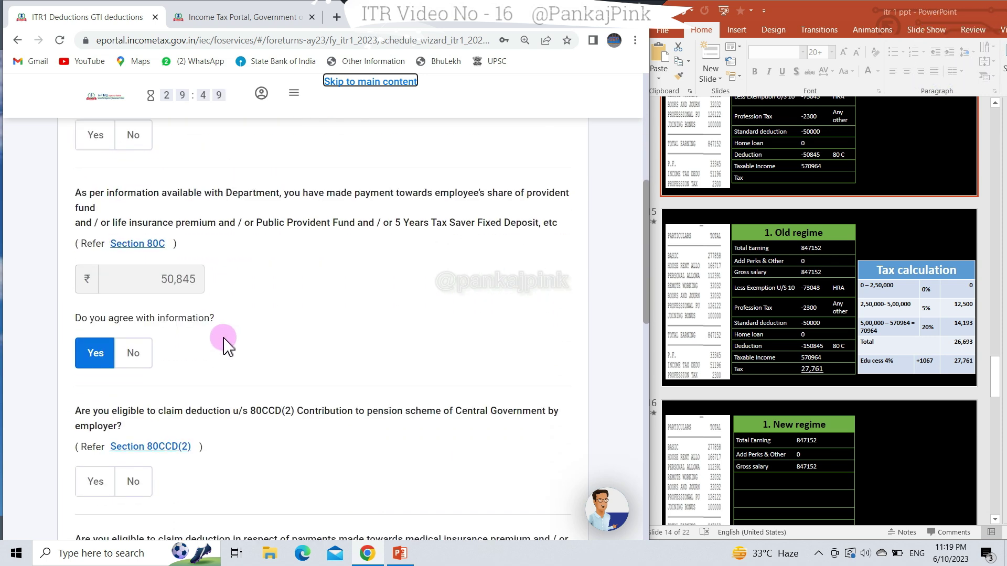
{"action": "scroll", "coordinate": [281, 310], "scroll_direction": "down", "scroll_amount": 2}
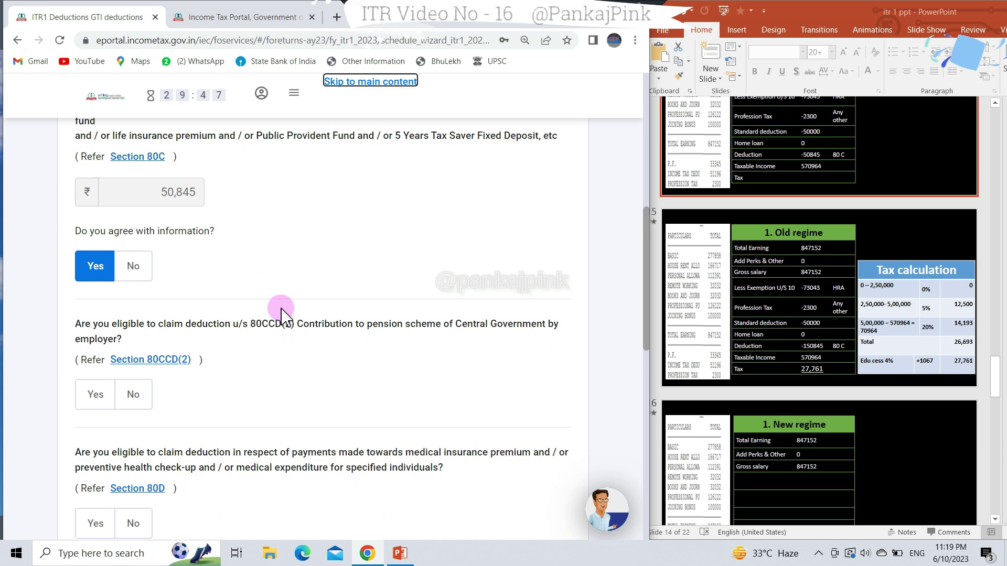
Disagree with the pre-filled Section 80C information and set the deduction amount to 1,50,000
{"action": "scroll", "coordinate": [219, 328], "scroll_direction": "up", "scroll_amount": 2}
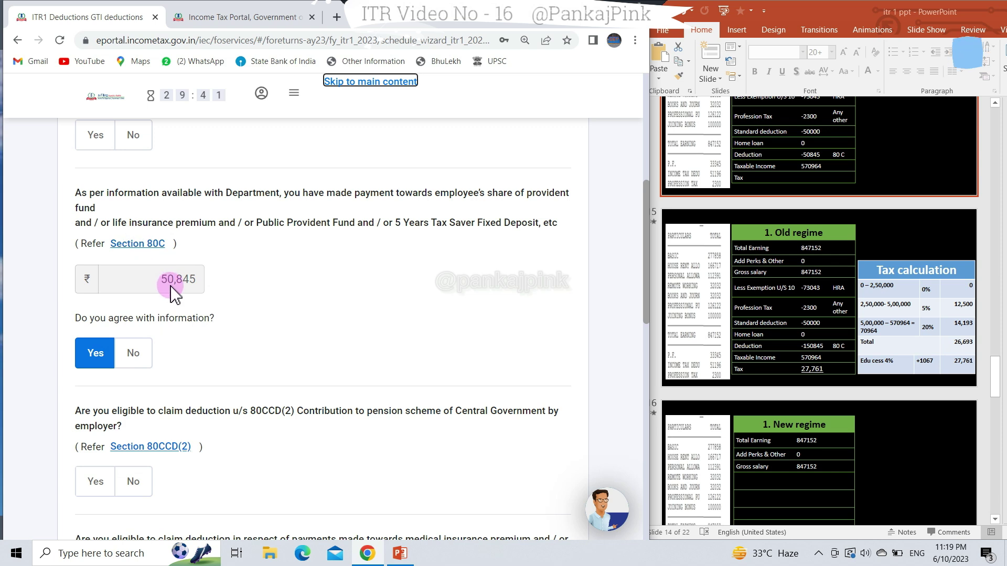
{"action": "left_click", "coordinate": [134, 354]}
{"action": "left_click", "coordinate": [180, 277]}
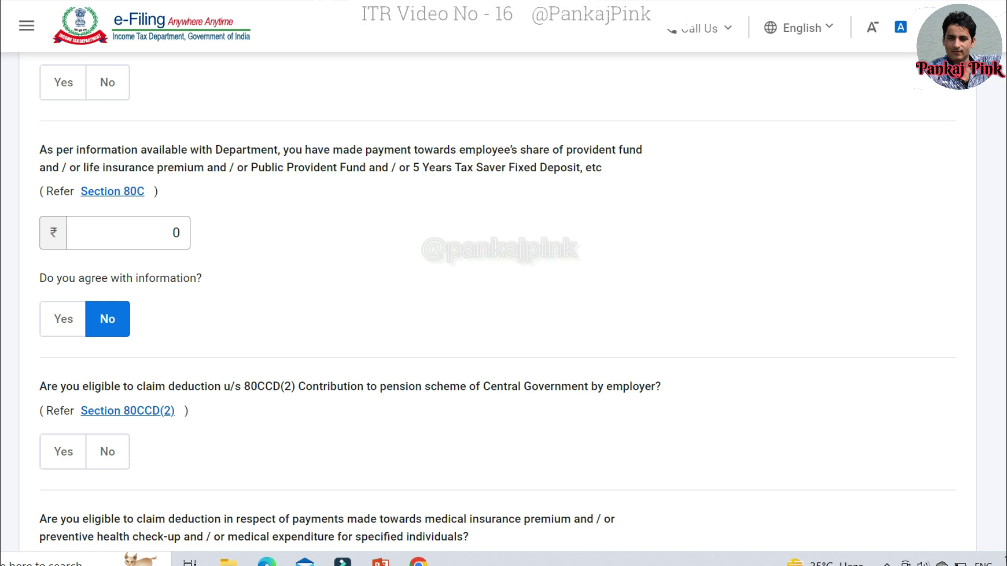
{"action": "left_click", "coordinate": [167, 234]}
{"action": "key", "text": "BackSpace"}
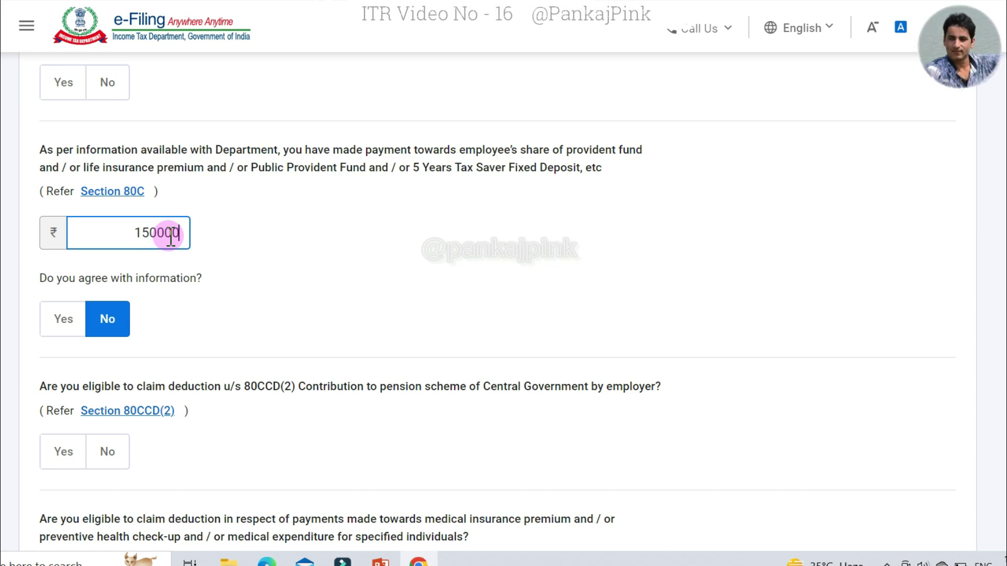
{"action": "type", "text": "150000"}
{"action": "left_click", "coordinate": [285, 236]}
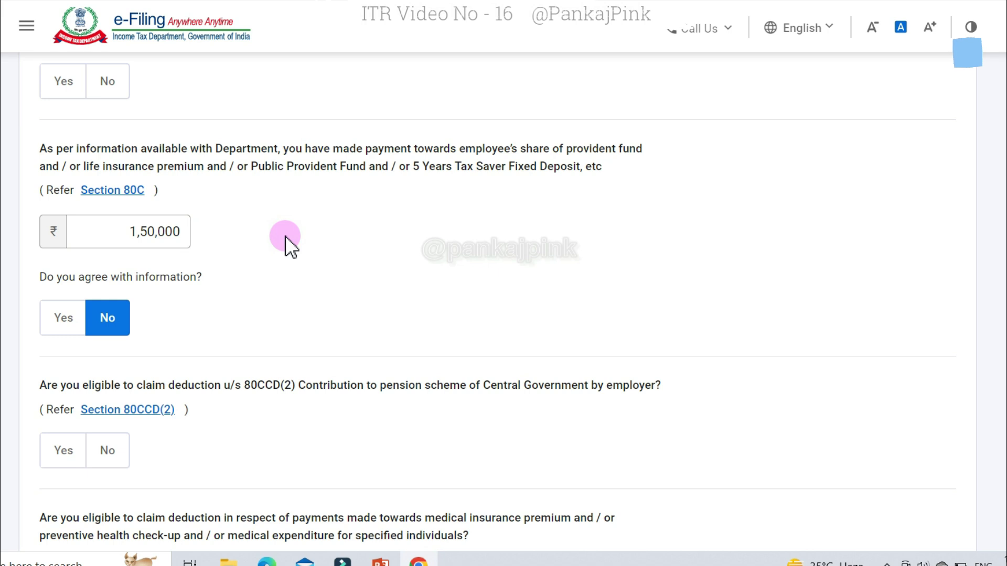
Answer No to the Section 80D question on medical insurance premium and health check-up payments
{"action": "scroll", "coordinate": [285, 236], "scroll_direction": "down", "scroll_amount": 5}
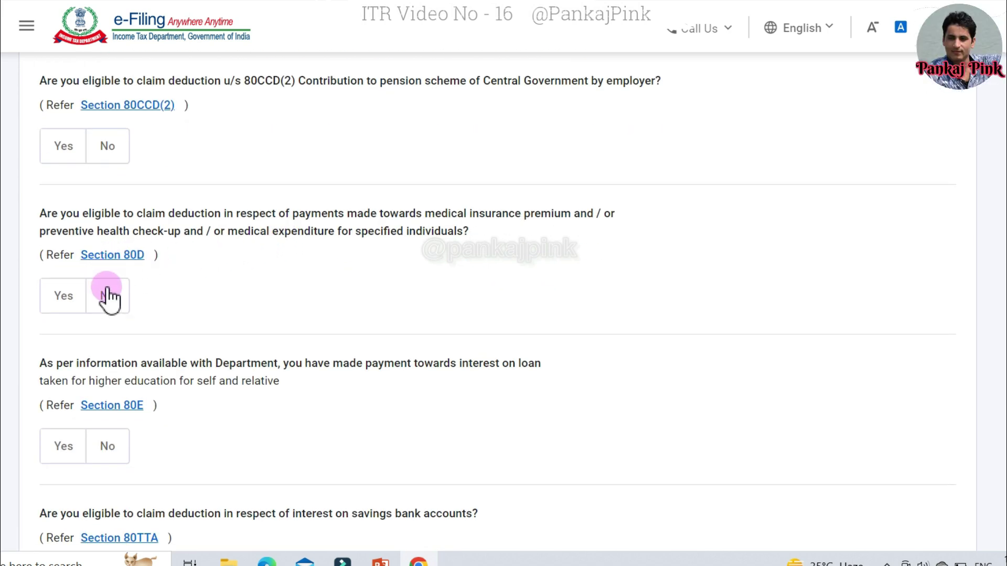
{"action": "left_click", "coordinate": [68, 296]}
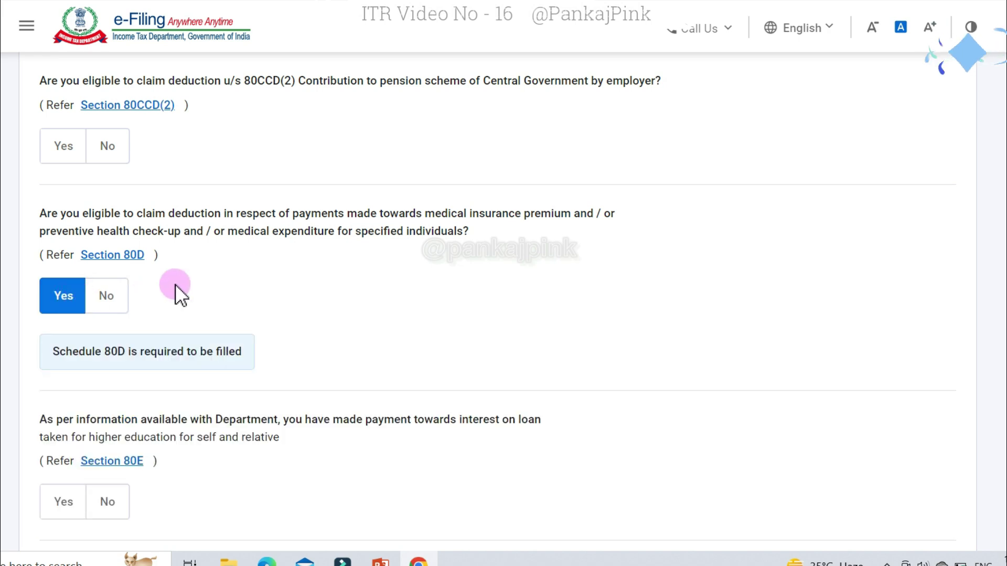
{"action": "scroll", "coordinate": [175, 284], "scroll_direction": "down", "scroll_amount": 2}
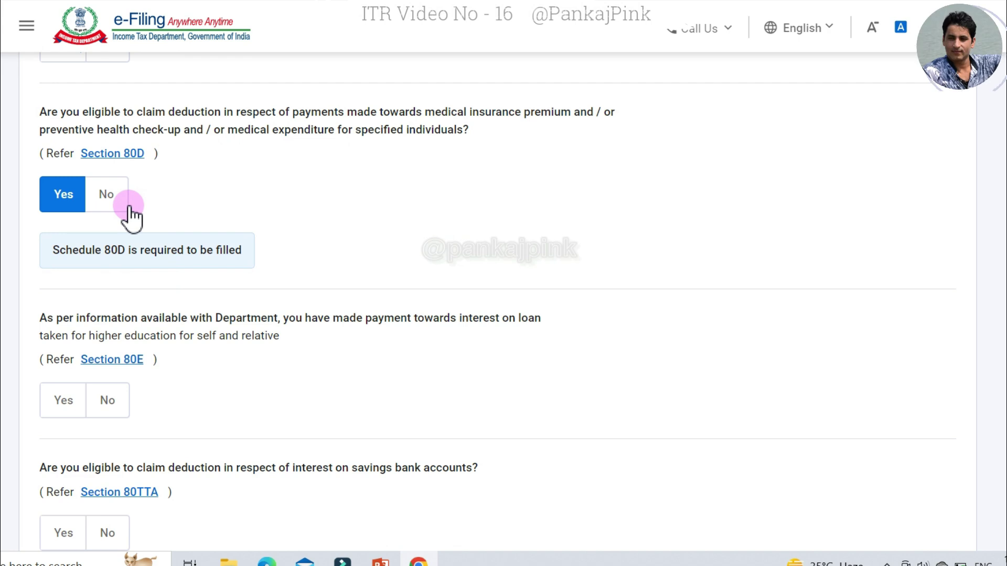
{"action": "left_click", "coordinate": [109, 195]}
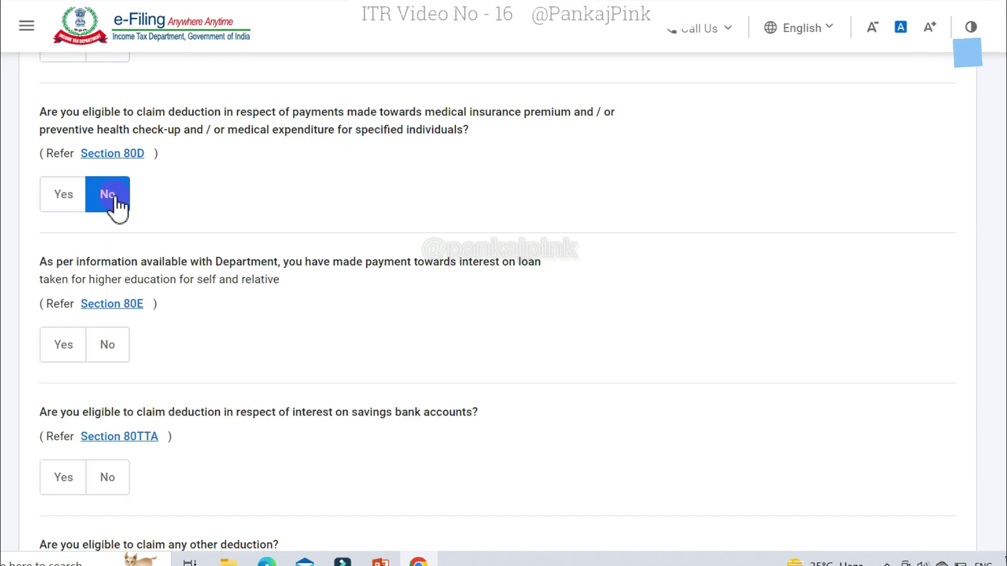
Check the Section 80E, 80TTA and other deduction questions without answering them, and continue with the deductions
{"action": "scroll", "coordinate": [195, 212], "scroll_direction": "down", "scroll_amount": 2}
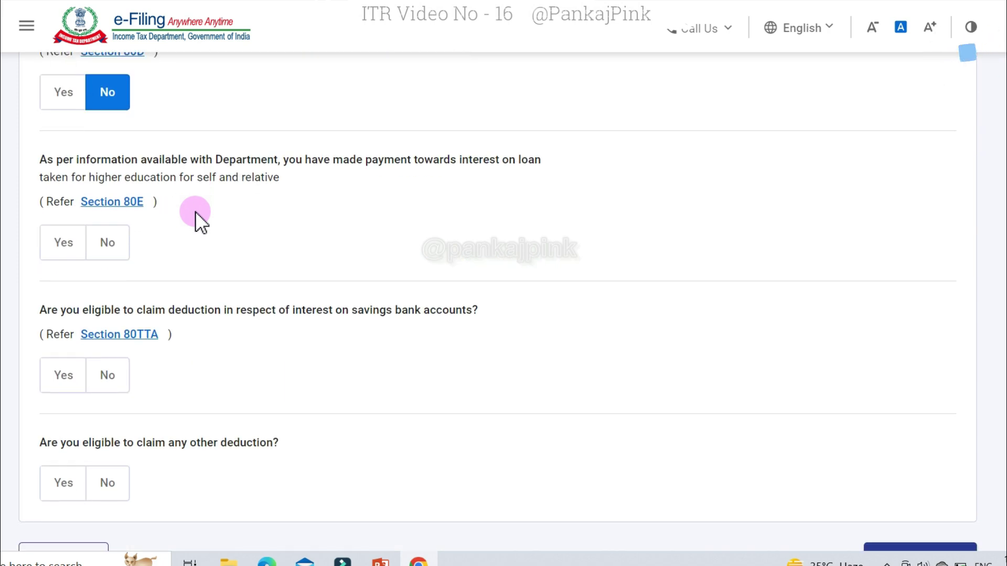
{"action": "scroll", "coordinate": [195, 212], "scroll_direction": "down", "scroll_amount": 2}
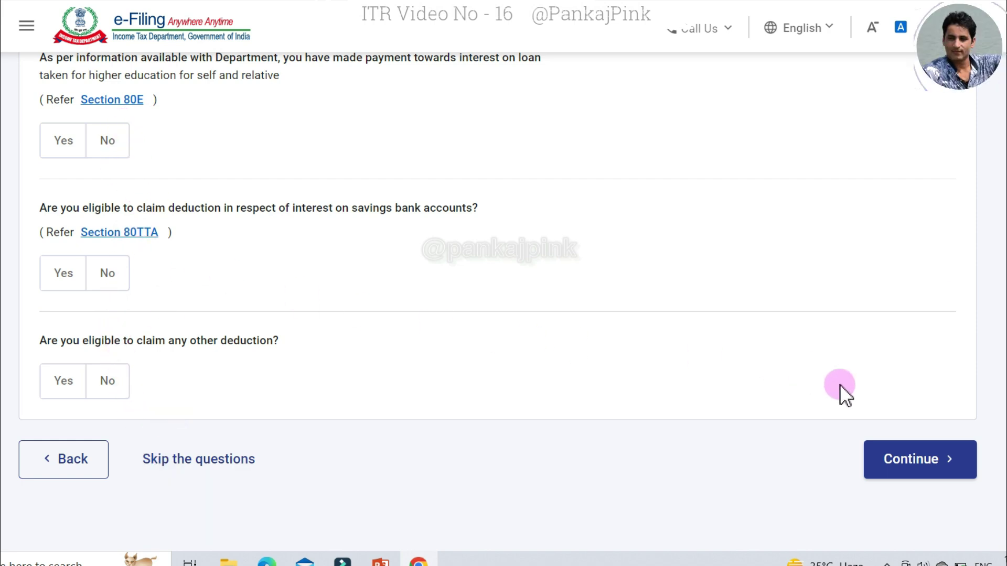
{"action": "left_click", "coordinate": [920, 462]}
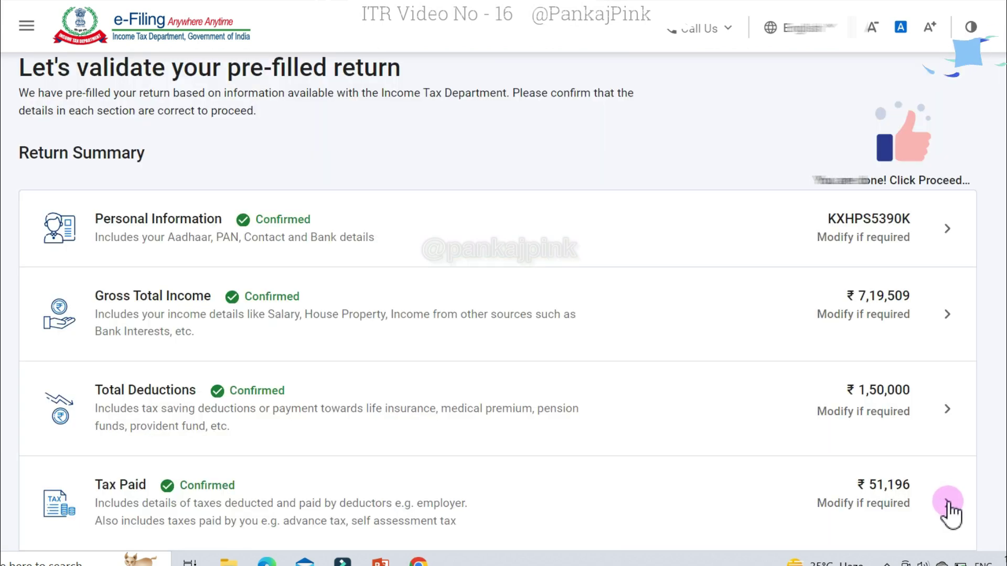
Open the Tax Paid section, verify the TDS, TCS and advance tax details, and confirm the taxes paid
{"action": "left_click", "coordinate": [947, 501]}
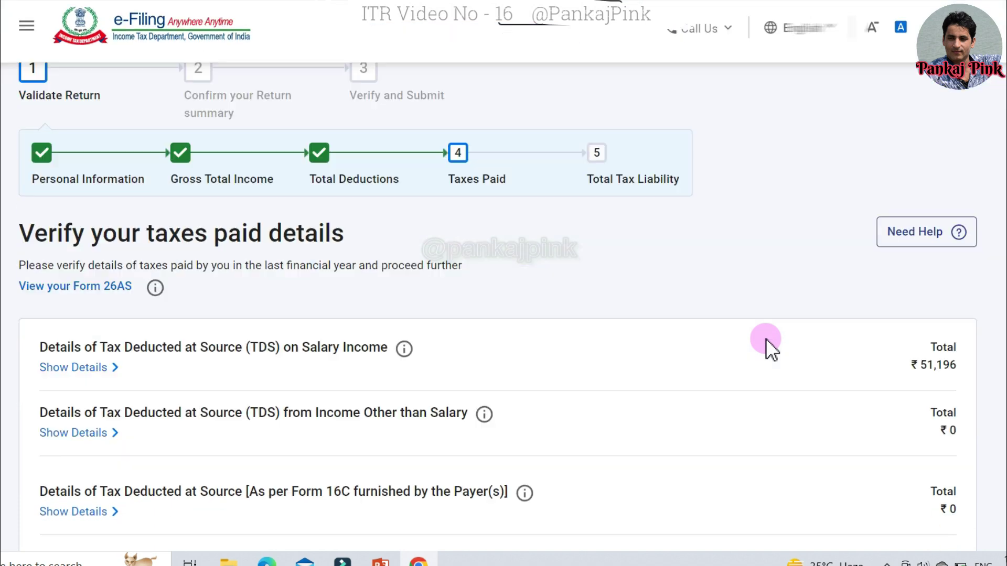
{"action": "scroll", "coordinate": [765, 338], "scroll_direction": "down", "scroll_amount": 4}
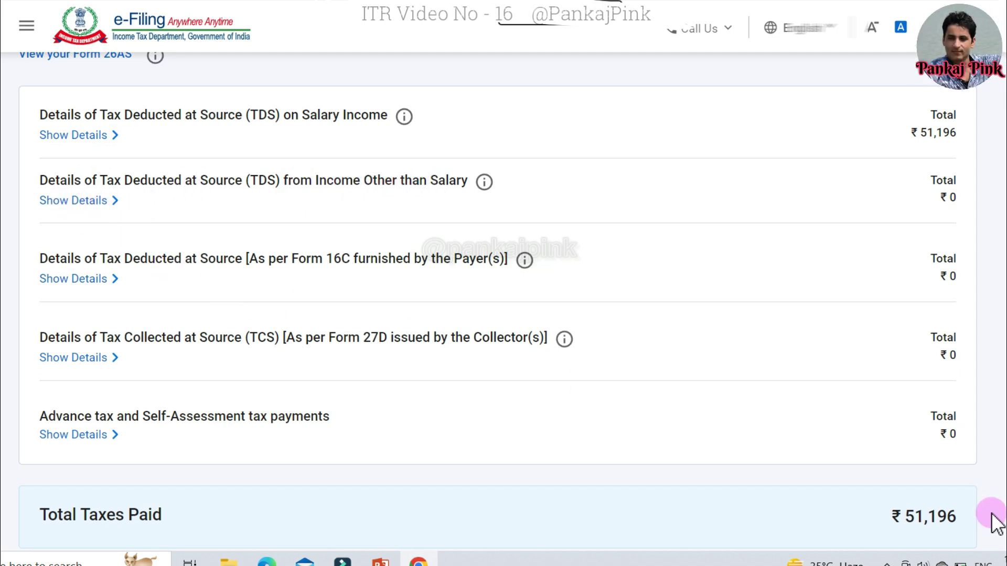
{"action": "scroll", "coordinate": [929, 485], "scroll_direction": "down", "scroll_amount": 2}
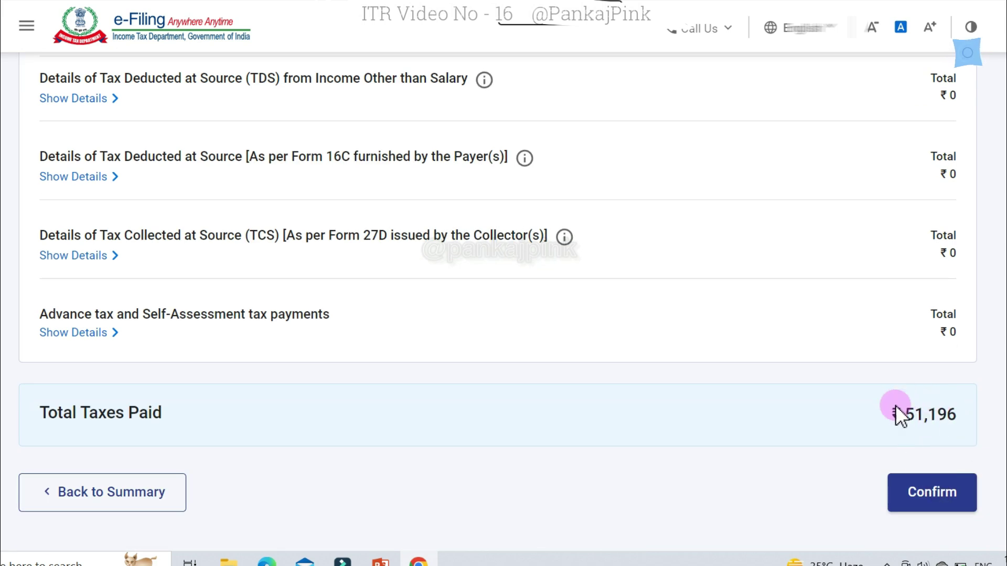
{"action": "left_click", "coordinate": [930, 489]}
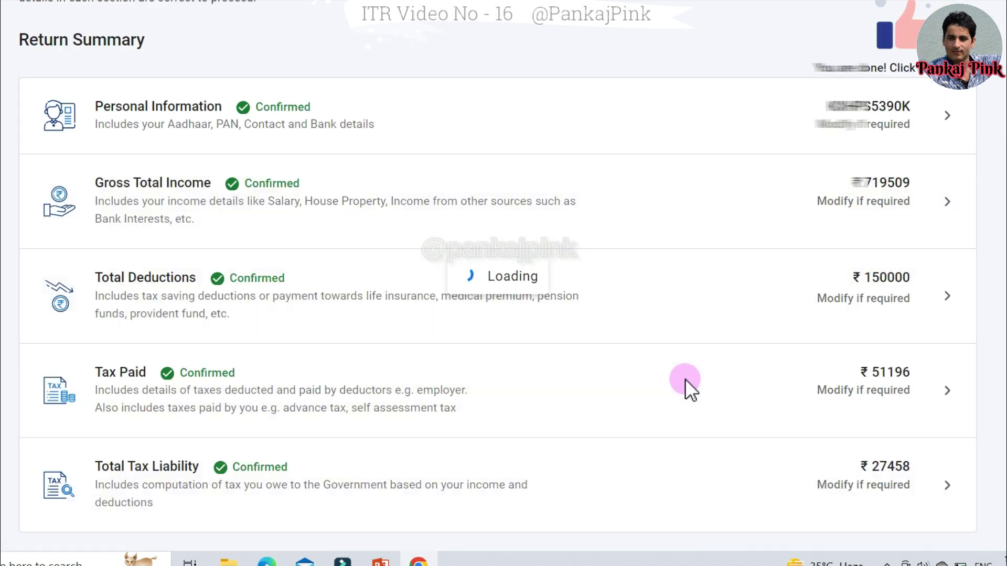
Open Total Tax Liability and examine the income and tax computation, including the cess, Relief u/s 89 and interest entries
{"action": "scroll", "coordinate": [685, 378], "scroll_direction": "down", "scroll_amount": 5}
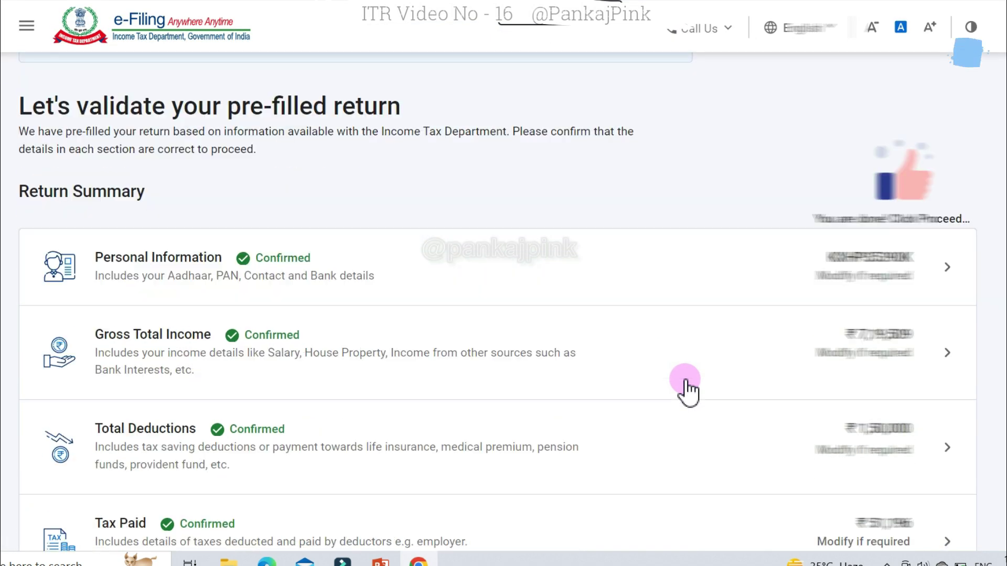
{"action": "scroll", "coordinate": [685, 388], "scroll_direction": "down", "scroll_amount": 4}
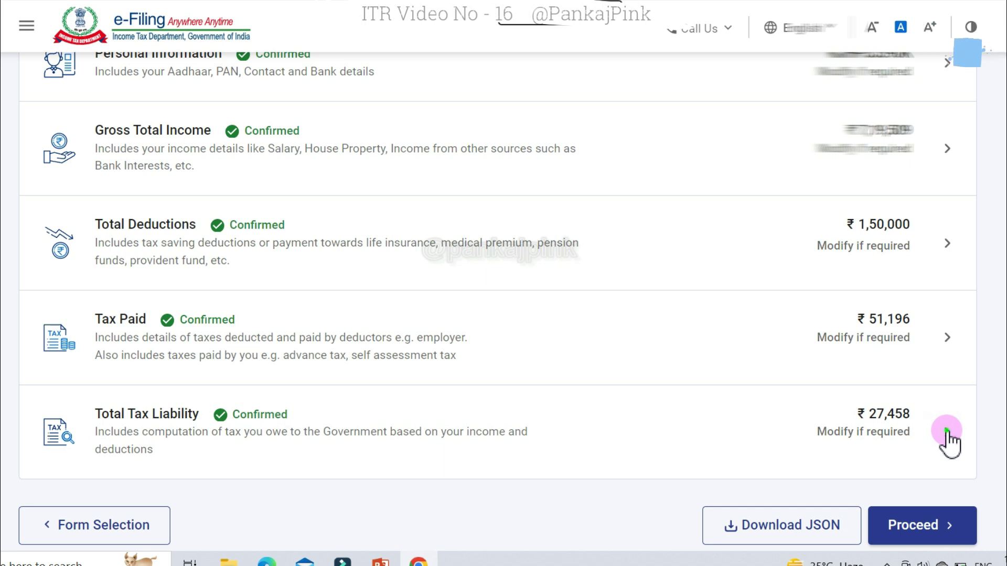
{"action": "left_click", "coordinate": [947, 431]}
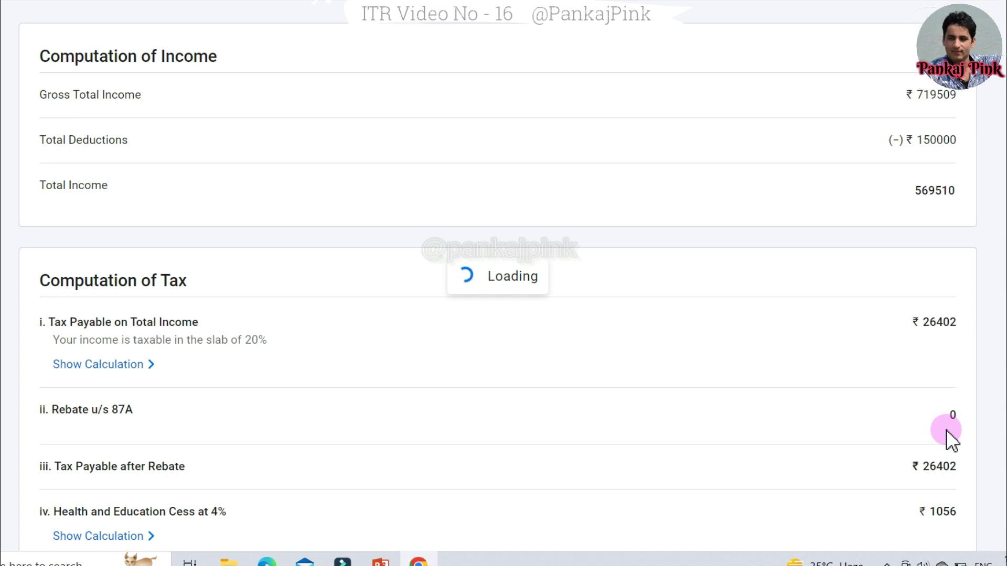
{"action": "scroll", "coordinate": [942, 407], "scroll_direction": "down", "scroll_amount": 3}
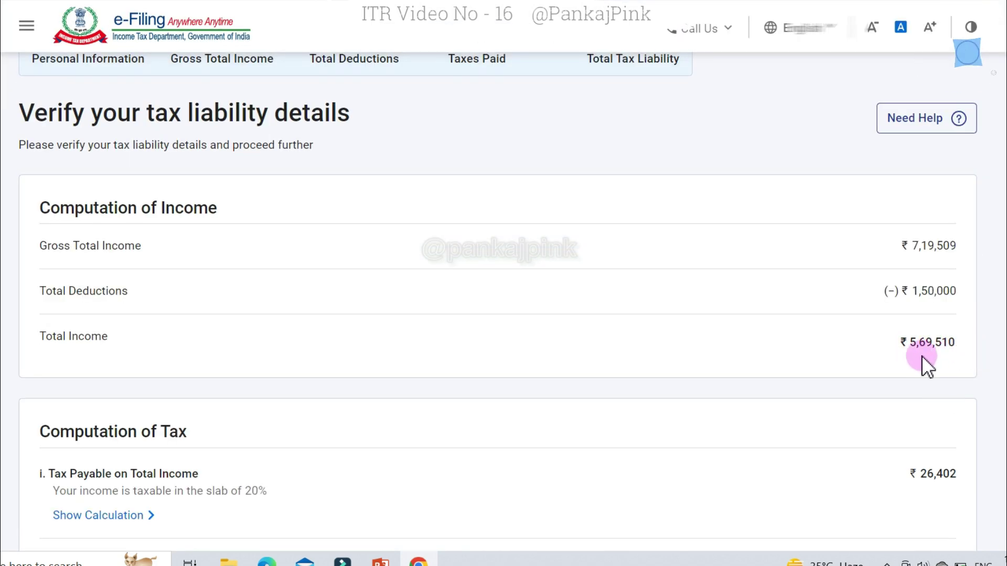
{"action": "scroll", "coordinate": [933, 358], "scroll_direction": "down", "scroll_amount": 2}
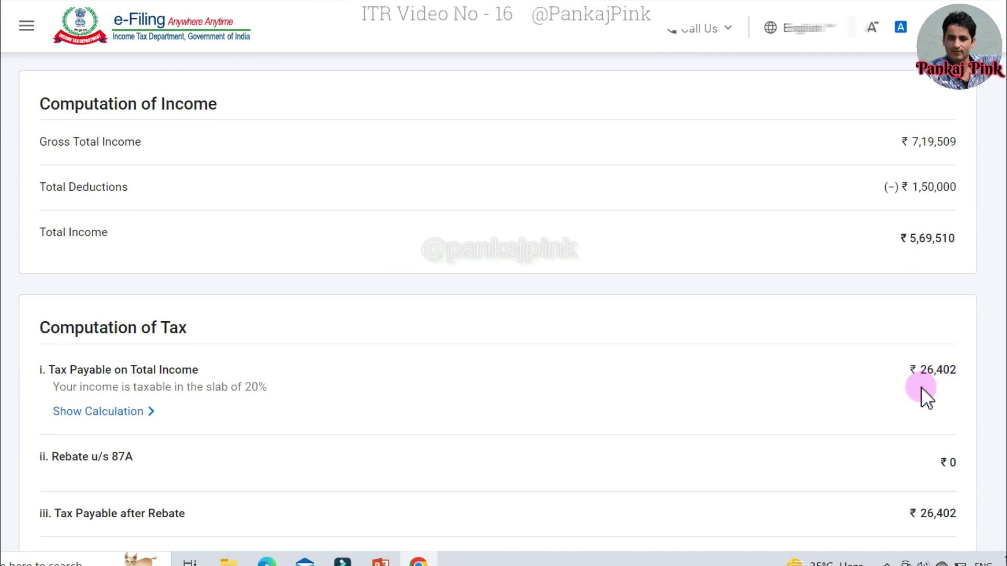
{"action": "scroll", "coordinate": [921, 386], "scroll_direction": "down", "scroll_amount": 2}
{"action": "scroll", "coordinate": [935, 451], "scroll_direction": "down", "scroll_amount": 1}
{"action": "scroll", "coordinate": [936, 451], "scroll_direction": "down", "scroll_amount": 3}
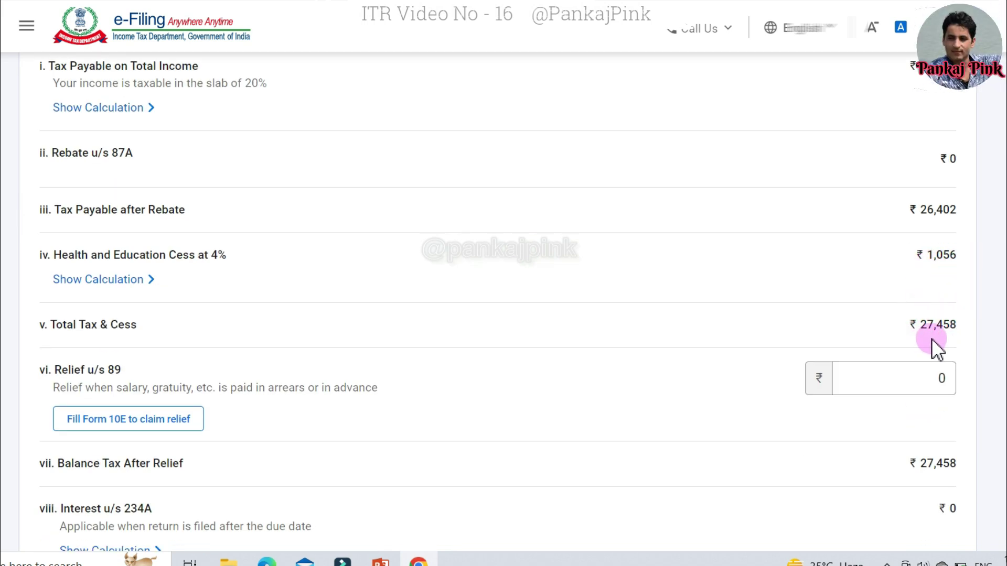
{"action": "scroll", "coordinate": [939, 328], "scroll_direction": "down", "scroll_amount": 2}
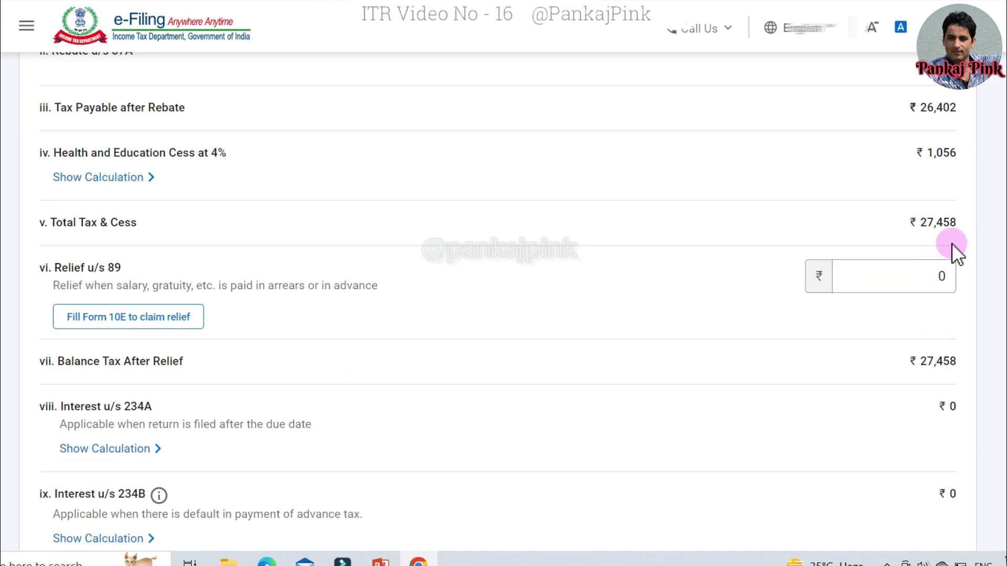
{"action": "scroll", "coordinate": [953, 221], "scroll_direction": "down", "scroll_amount": 2}
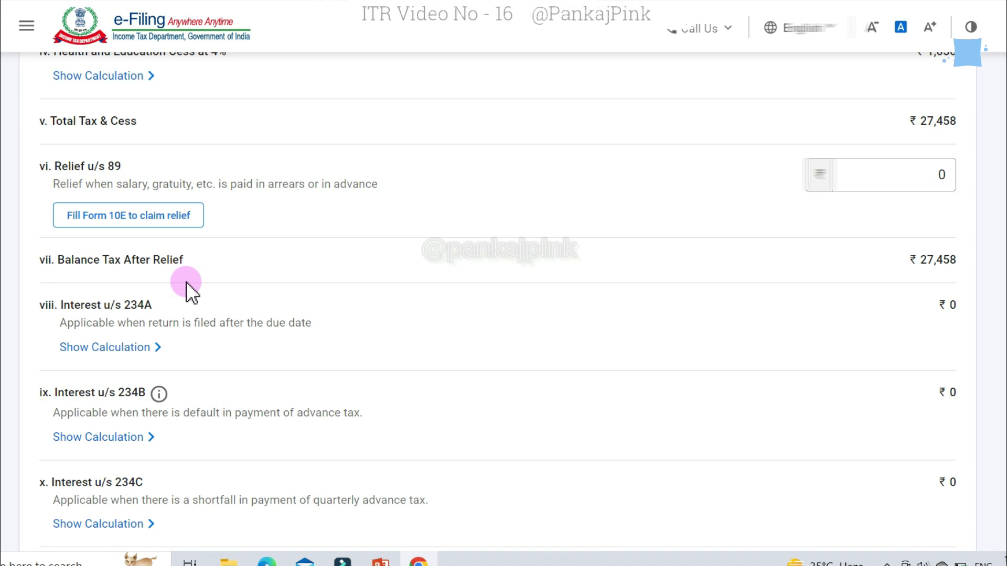
{"action": "left_click", "coordinate": [872, 173]}
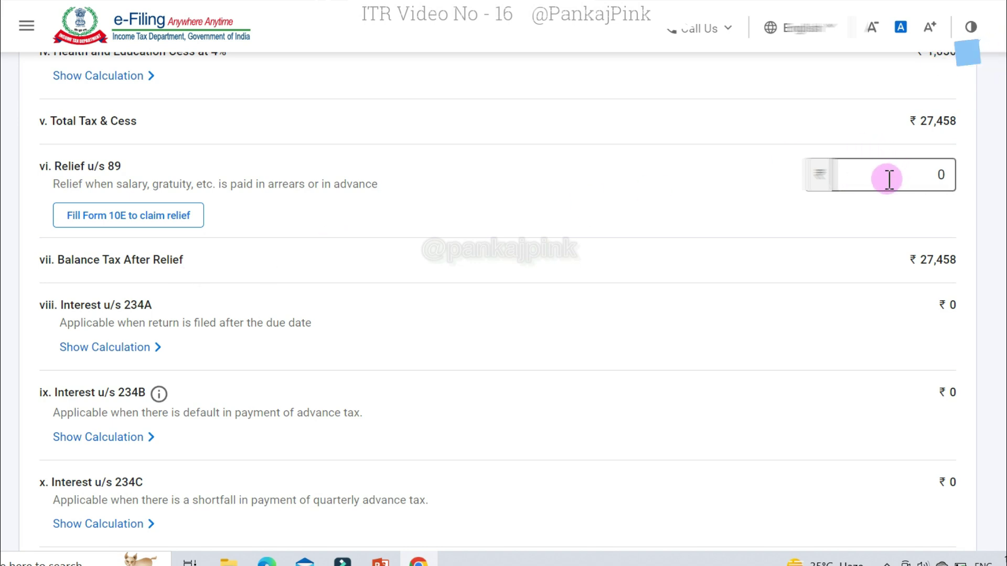
{"action": "left_click", "coordinate": [118, 250]}
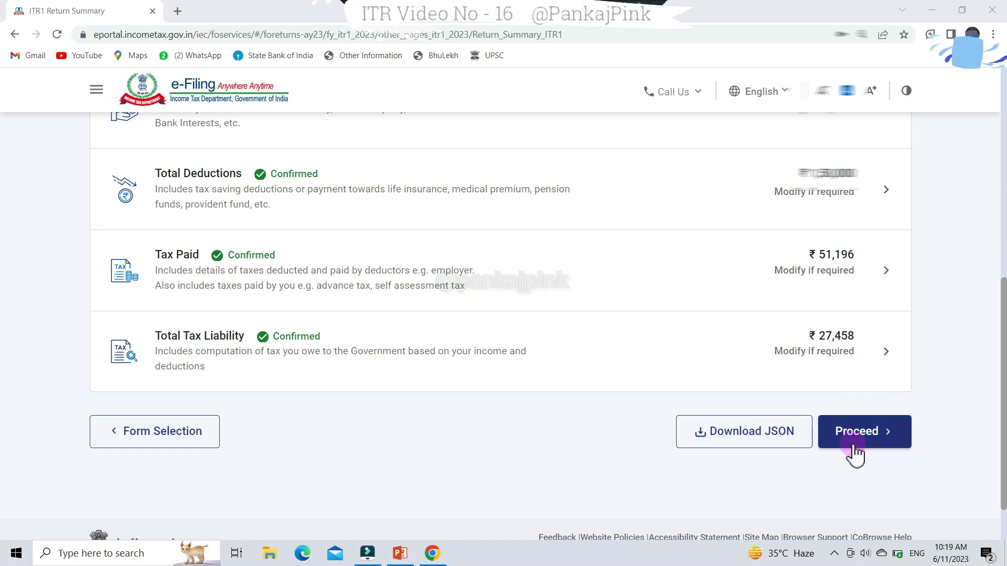
Proceed from the validated return summary to the tax summary and review the taxable income and tax payable calculations
{"action": "left_click", "coordinate": [861, 445]}
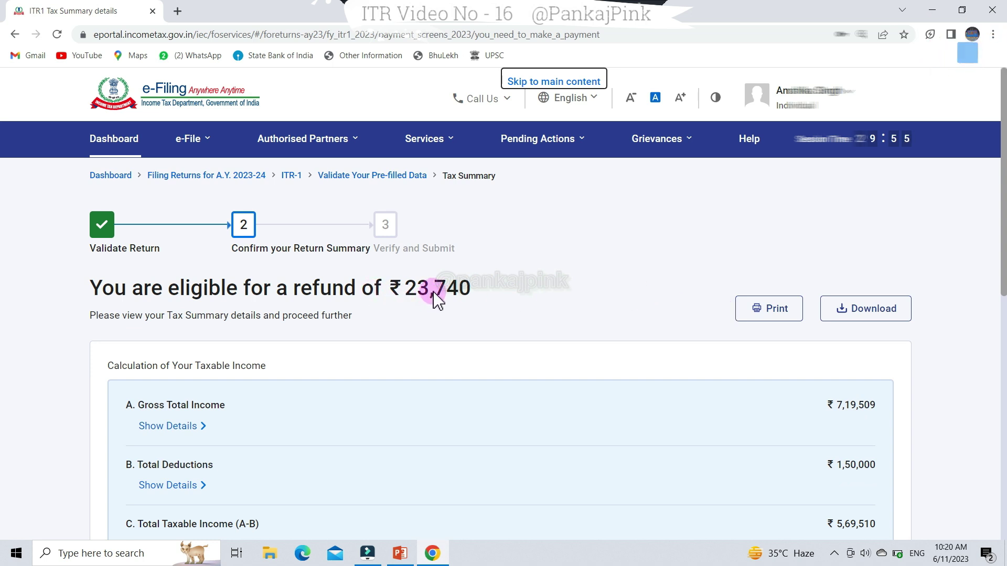
{"action": "scroll", "coordinate": [627, 321], "scroll_direction": "down", "scroll_amount": 5}
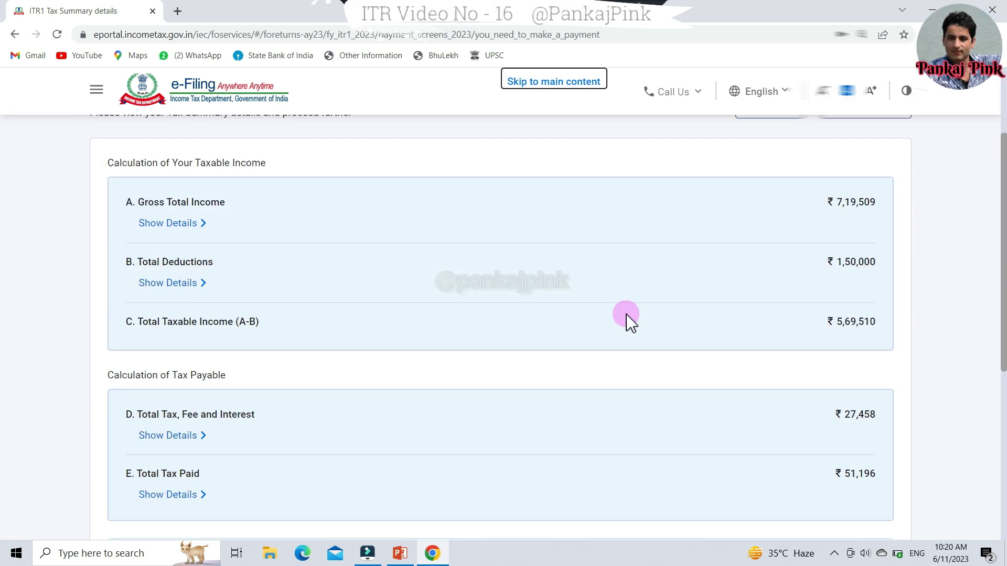
Check the taxable income, tax paid and refund in the tax summary, then open the return preview and accept the declaration
{"action": "scroll", "coordinate": [629, 321], "scroll_direction": "up", "scroll_amount": 2}
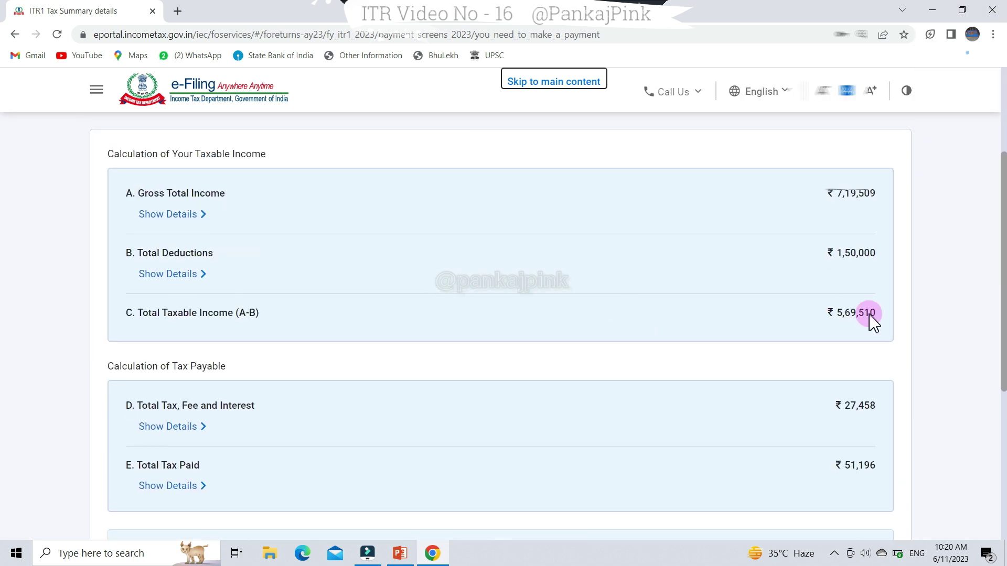
{"action": "scroll", "coordinate": [856, 325], "scroll_direction": "down", "scroll_amount": 3}
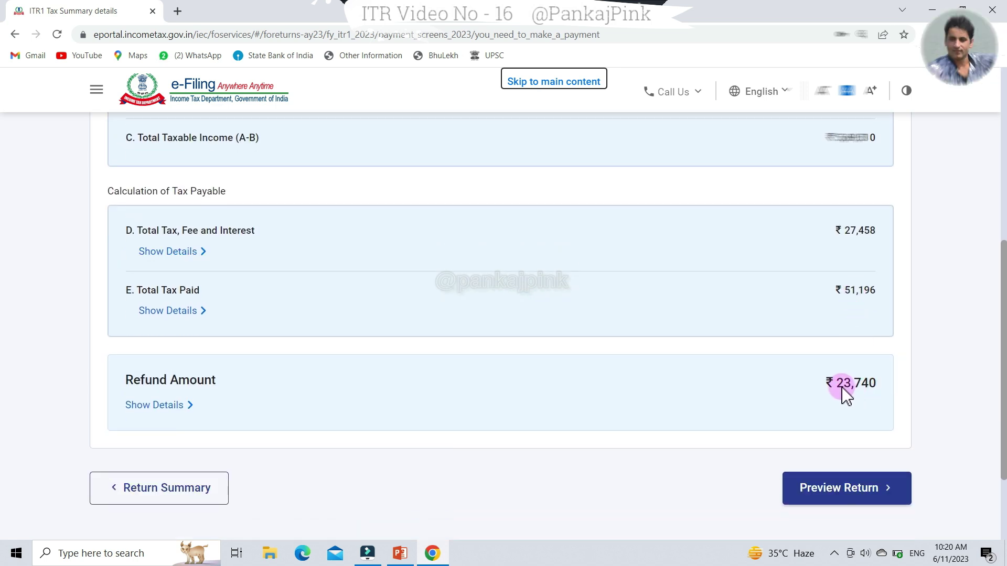
{"action": "left_click", "coordinate": [848, 489]}
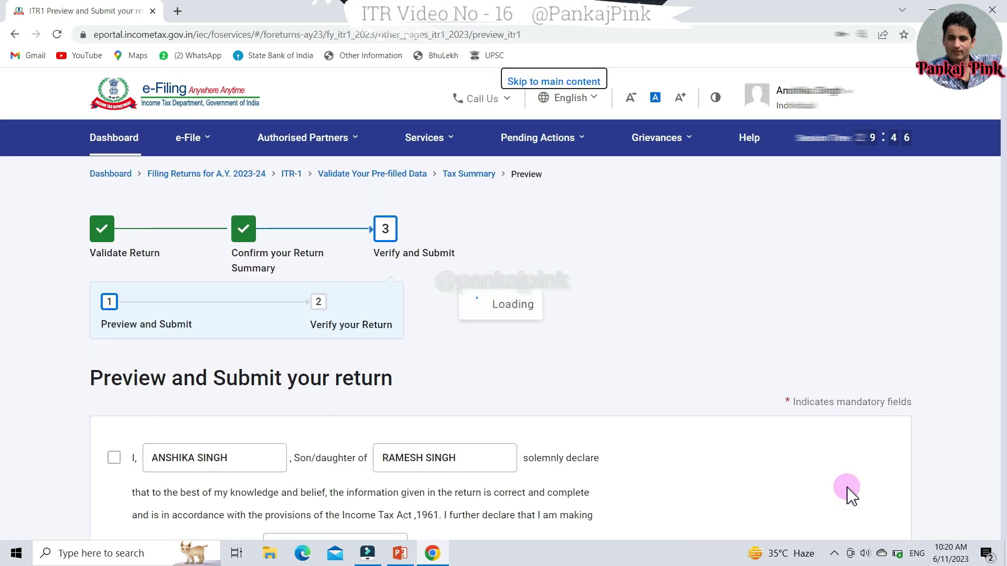
{"action": "left_click", "coordinate": [114, 460]}
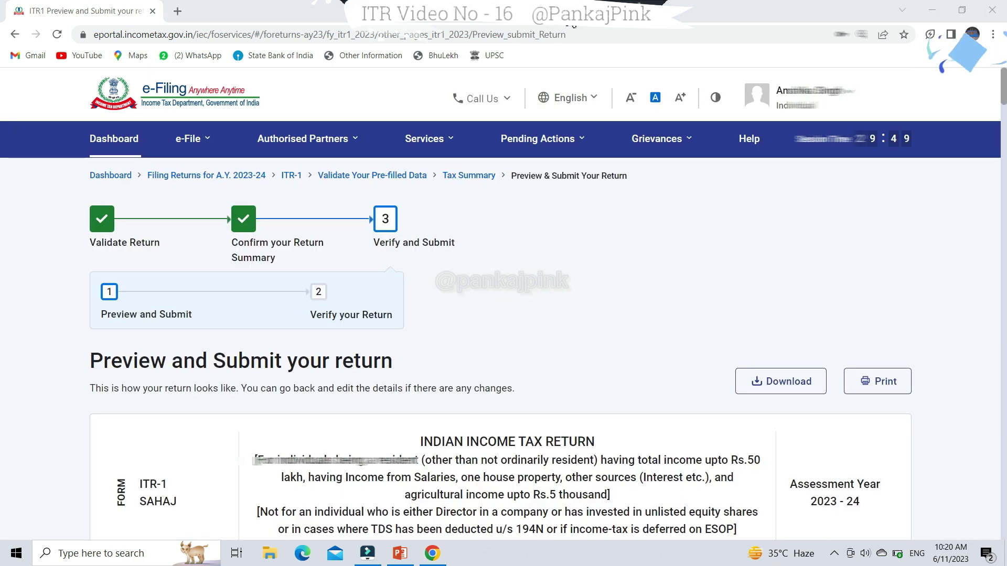
Review the salary, house property and other income entries in the ITR-1 preview and proceed to validation
{"action": "scroll", "coordinate": [770, 169], "scroll_direction": "down", "scroll_amount": 15}
{"action": "scroll", "coordinate": [772, 168], "scroll_direction": "down", "scroll_amount": 3}
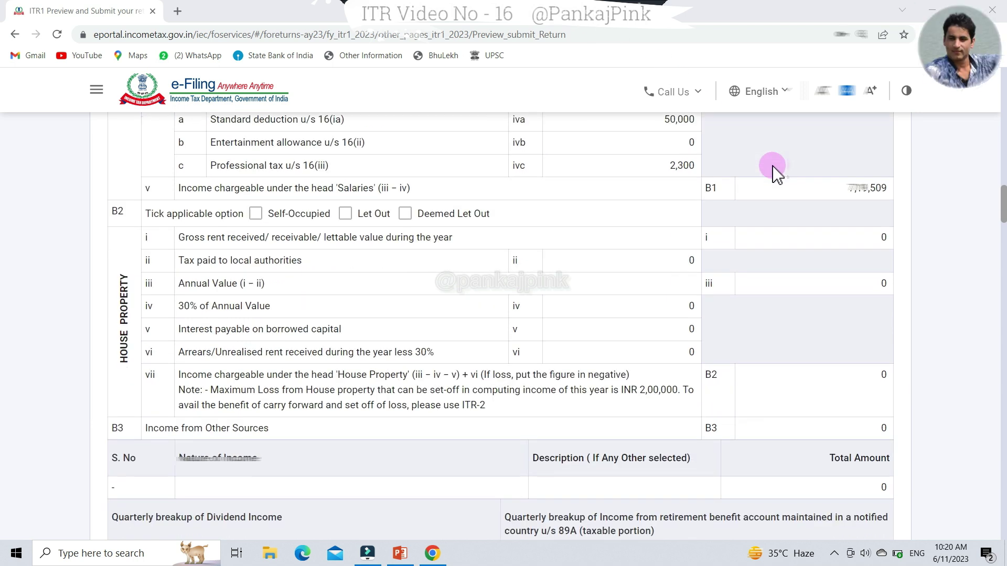
{"action": "scroll", "coordinate": [772, 169], "scroll_direction": "down", "scroll_amount": 2}
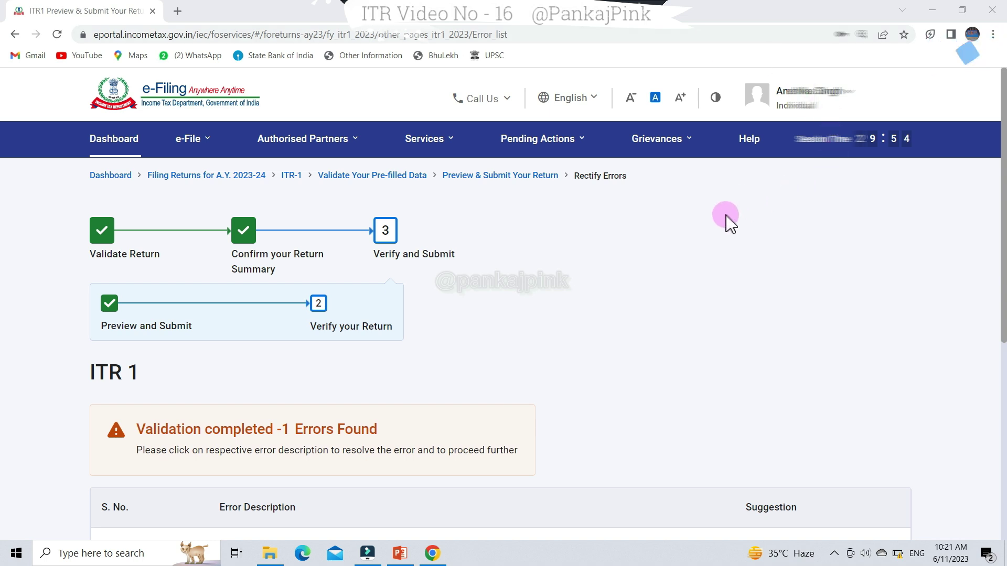
Open the listed validation error, answer the senior citizen question for the Section 80D deduction and save it
{"action": "scroll", "coordinate": [726, 220], "scroll_direction": "down", "scroll_amount": 4}
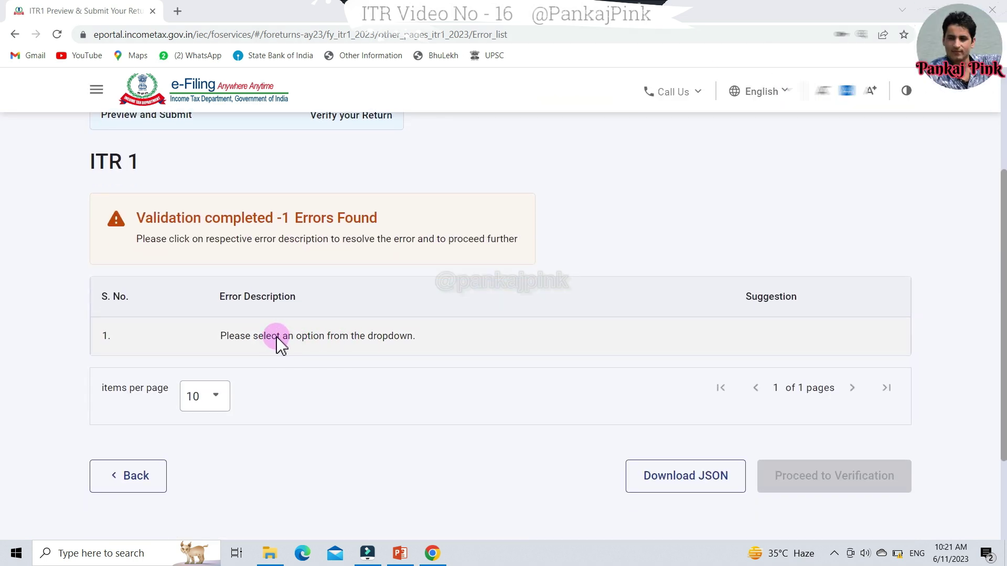
{"action": "left_click", "coordinate": [334, 337]}
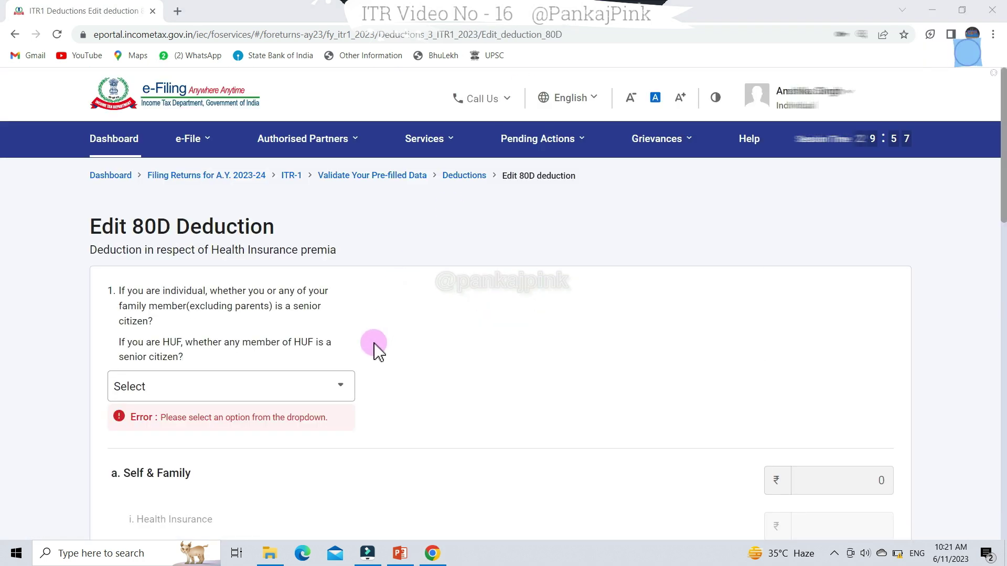
{"action": "left_click", "coordinate": [353, 385]}
{"action": "scroll", "coordinate": [467, 298], "scroll_direction": "down", "scroll_amount": 15}
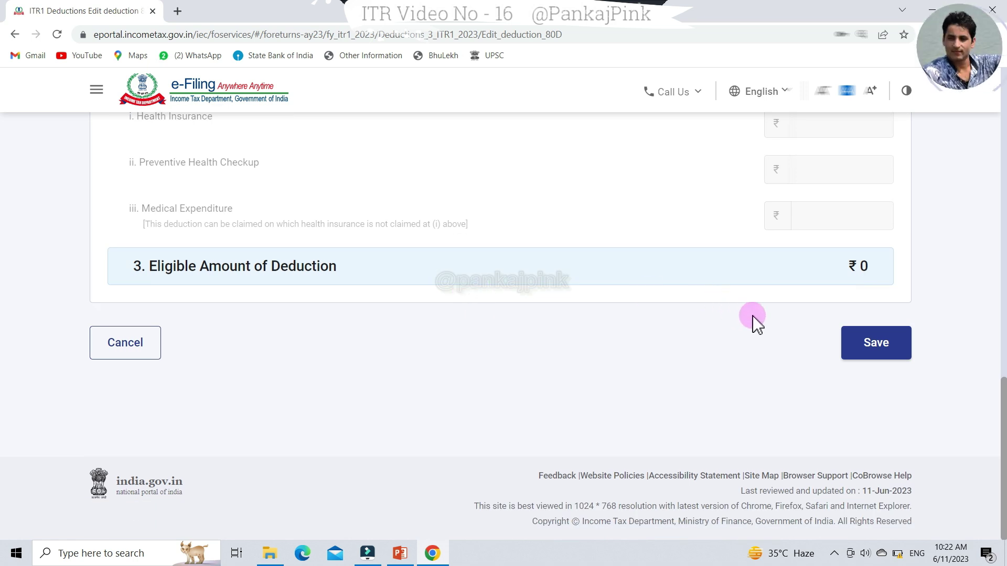
{"action": "left_click", "coordinate": [876, 343]}
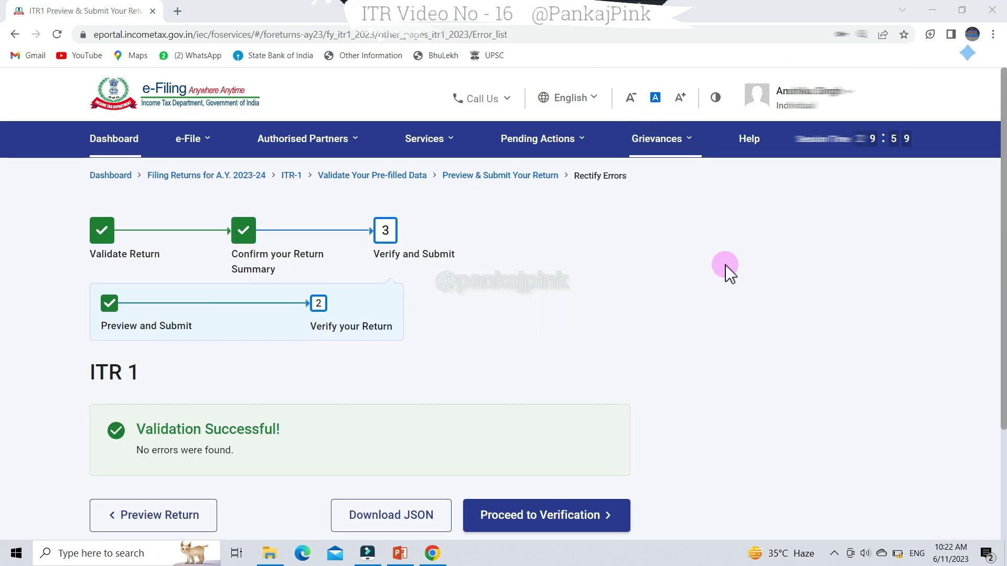
Proceed to verification of the validated return and choose e-Verify Now as the verification method
{"action": "scroll", "coordinate": [725, 267], "scroll_direction": "down", "scroll_amount": 2}
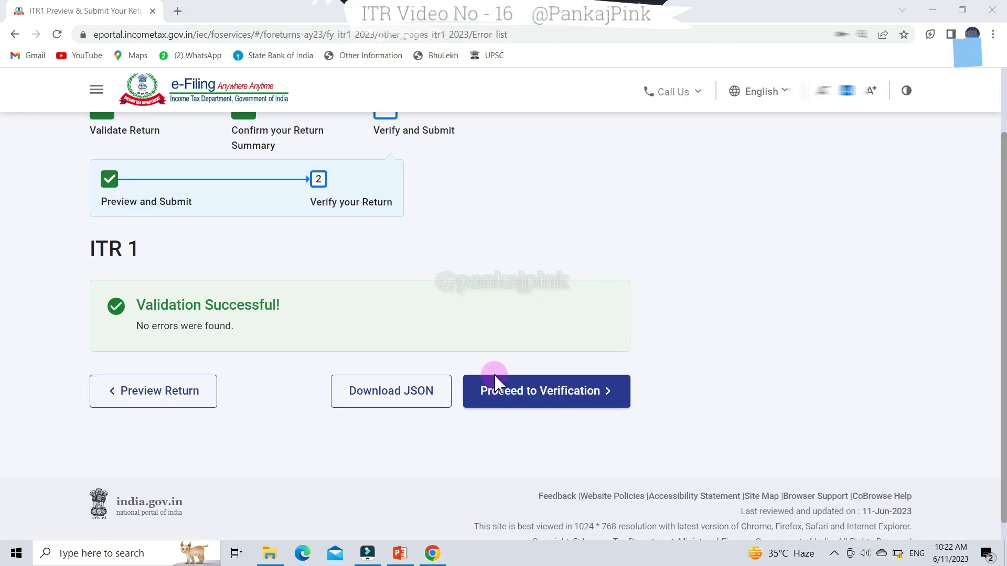
{"action": "left_click", "coordinate": [550, 417]}
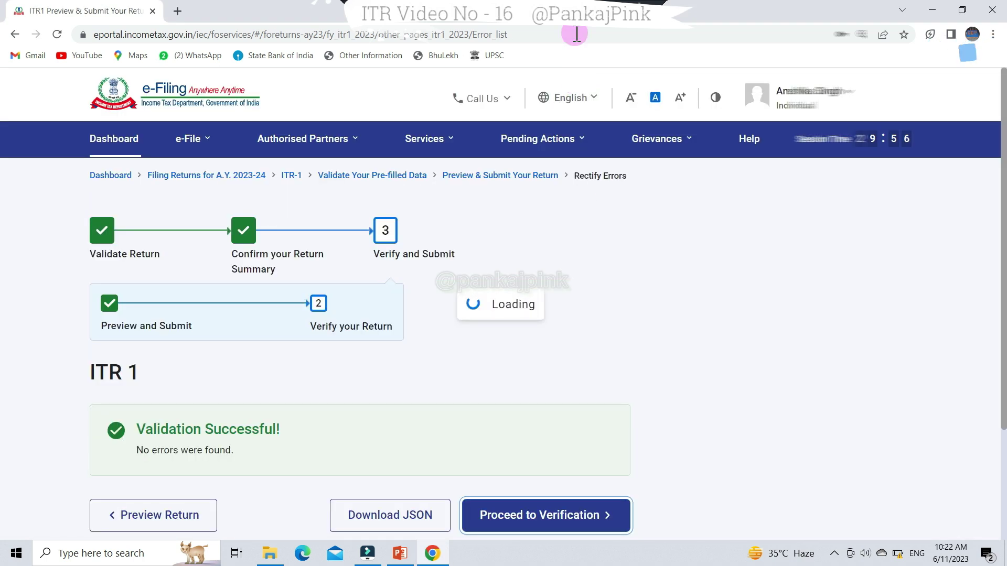
{"action": "scroll", "coordinate": [577, 270], "scroll_direction": "down", "scroll_amount": 5}
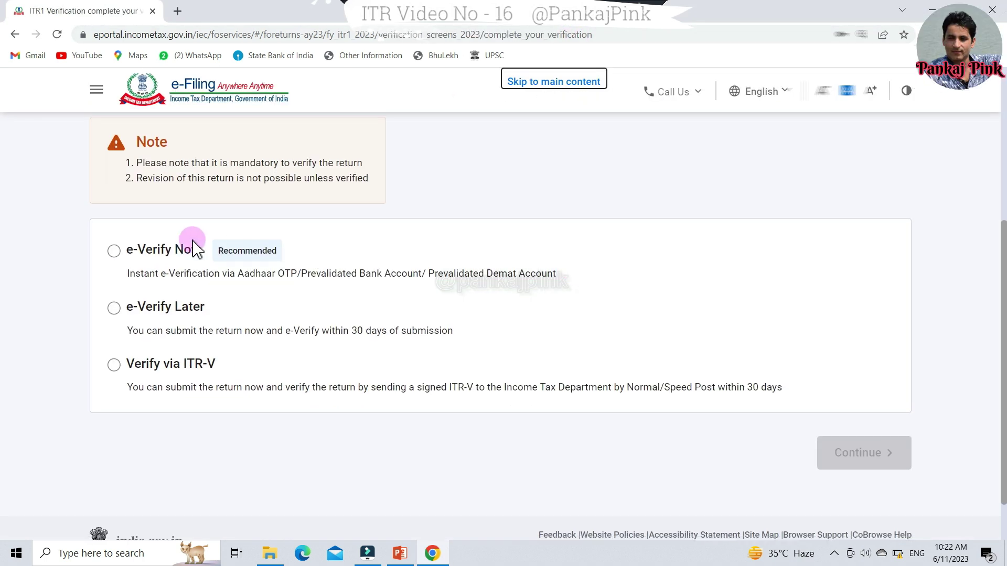
{"action": "left_click", "coordinate": [115, 251]}
{"action": "left_click", "coordinate": [886, 458]}
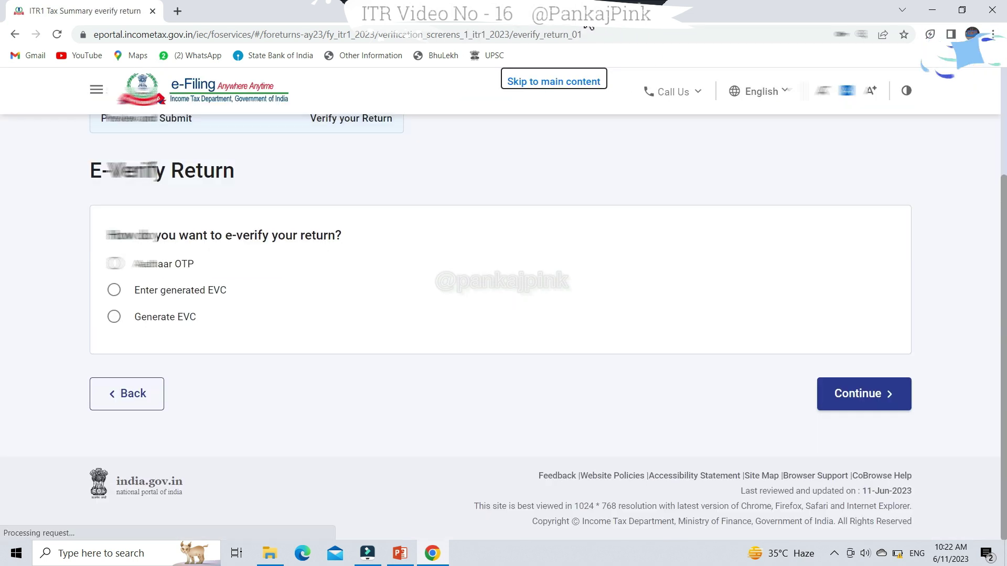
Choose e-verification by OTP on the Aadhaar-registered mobile number, agree to validate the Aadhaar details and generate the OTP
{"action": "scroll", "coordinate": [117, 316], "scroll_direction": "down", "scroll_amount": 1}
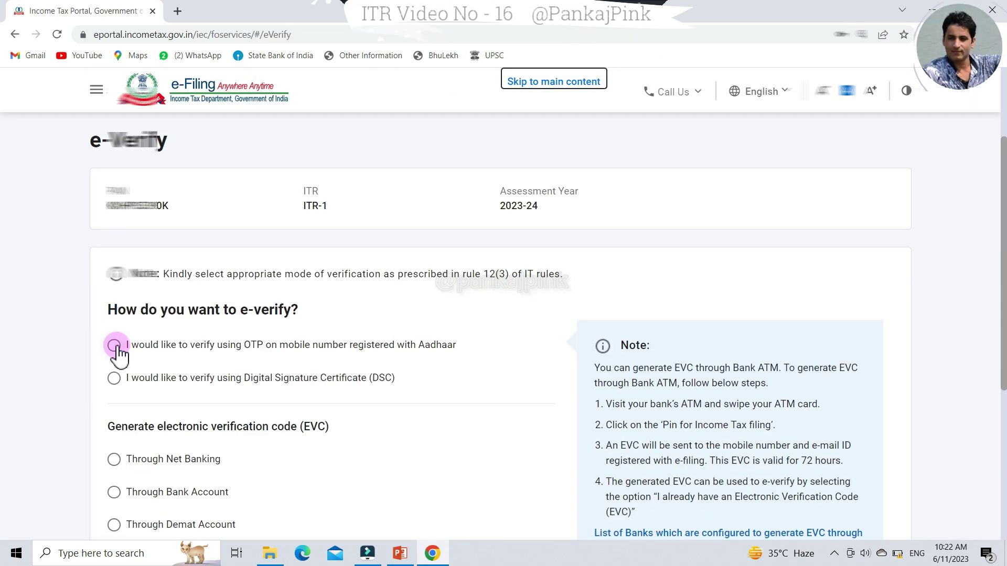
{"action": "scroll", "coordinate": [442, 353], "scroll_direction": "down", "scroll_amount": 5}
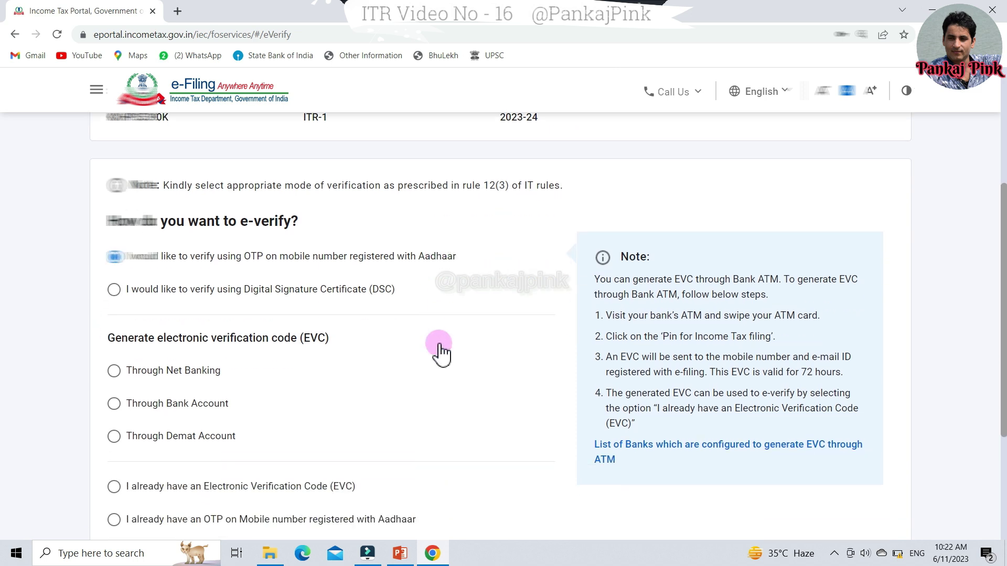
{"action": "left_click", "coordinate": [844, 415]}
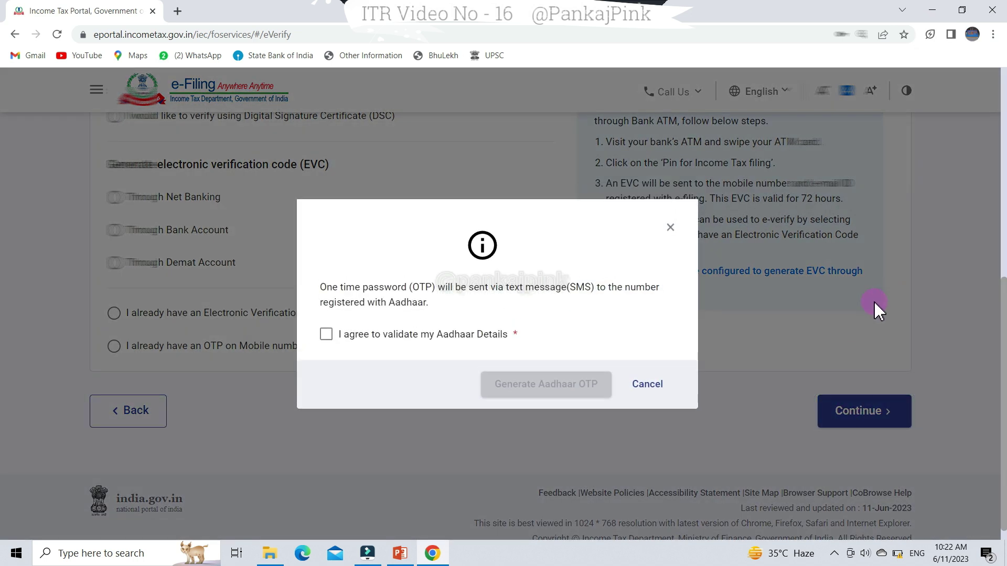
{"action": "left_click", "coordinate": [327, 334]}
{"action": "left_click", "coordinate": [523, 385]}
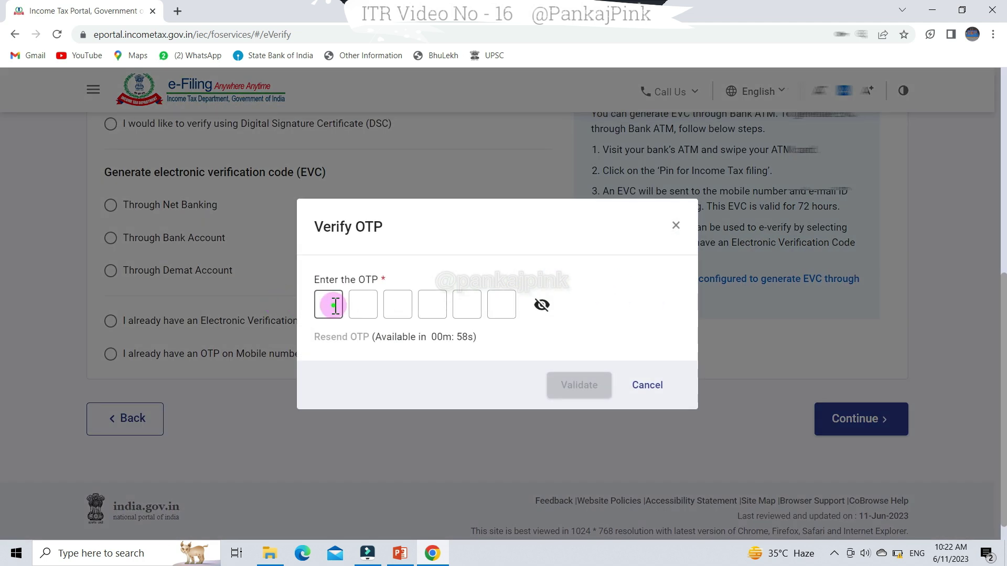
Enter and validate the Aadhaar OTP, and confirm the submission of the return
{"action": "left_click", "coordinate": [335, 305]}
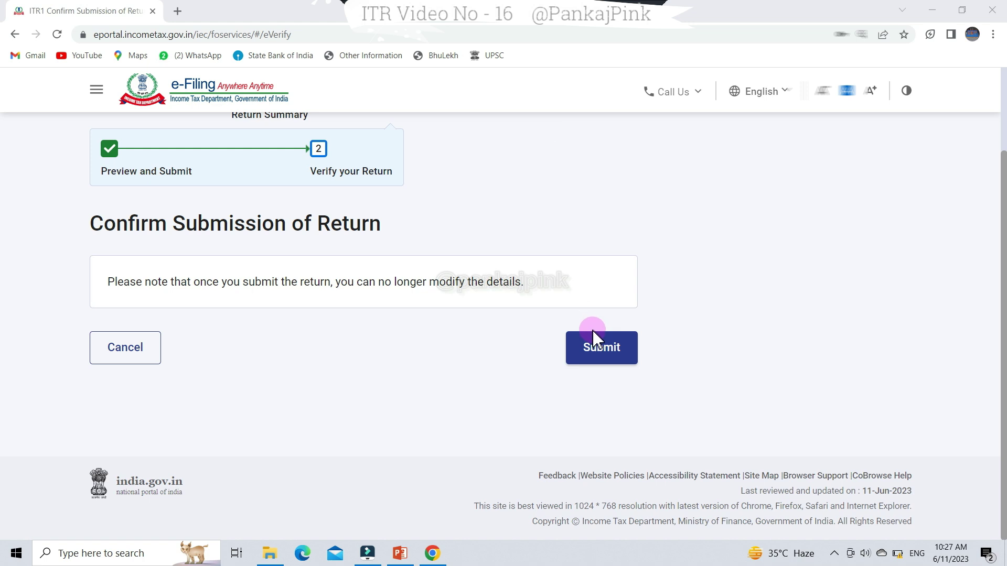
{"action": "left_click", "coordinate": [598, 350]}
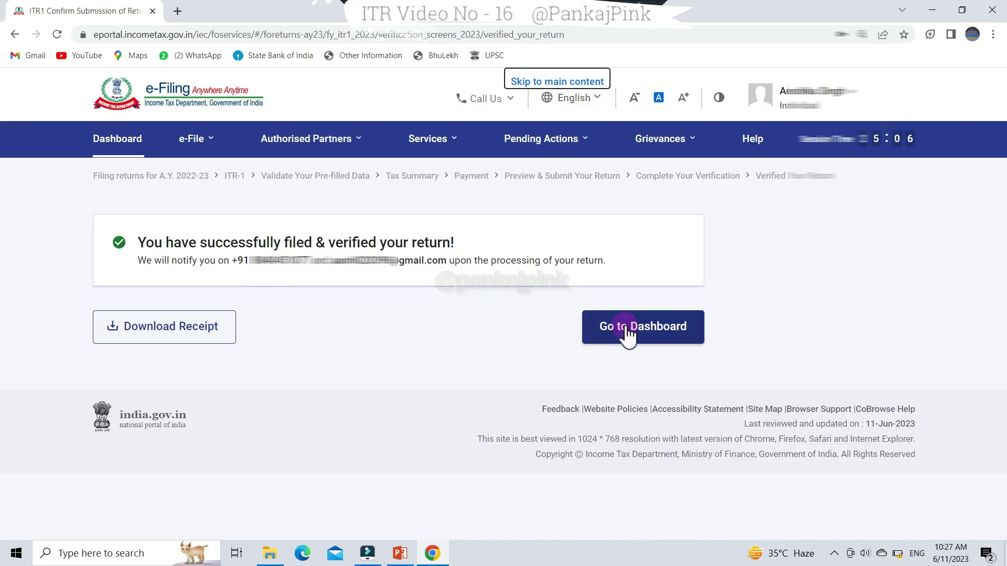
Return to the dashboard and open the list of filed income tax returns
{"action": "left_click", "coordinate": [626, 327]}
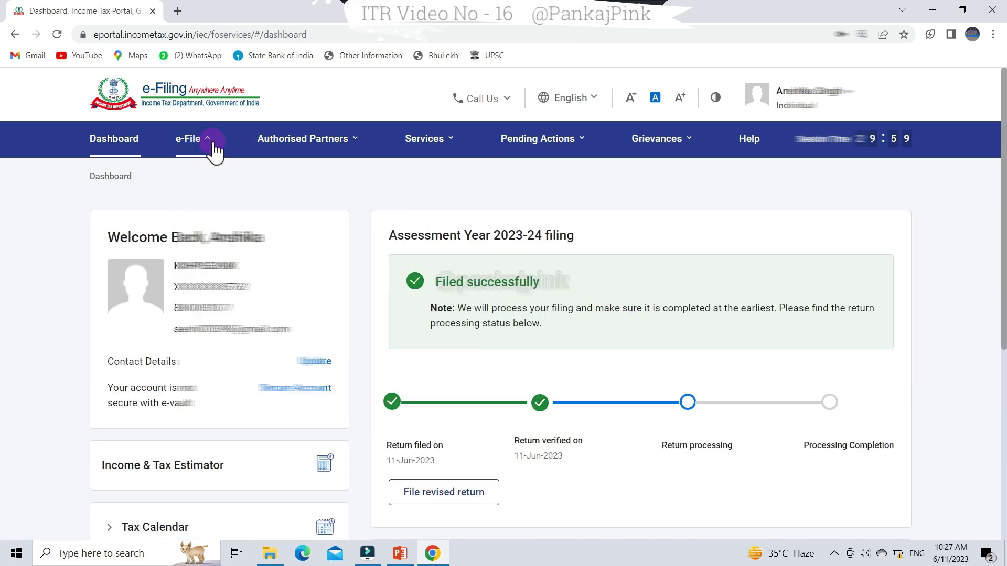
{"action": "mouse_move", "coordinate": [213, 150]}
{"action": "mouse_move", "coordinate": [210, 175]}
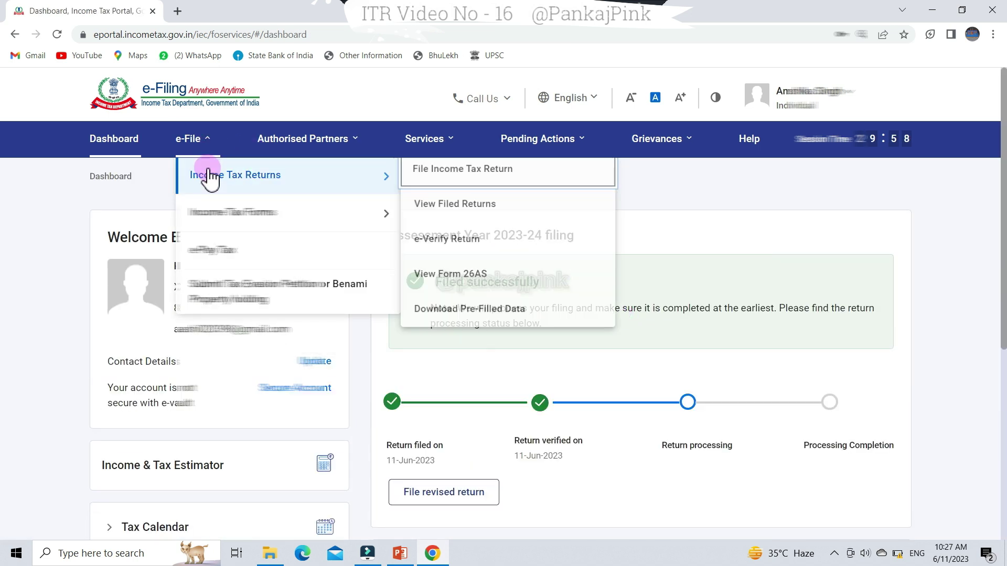
{"action": "left_click", "coordinate": [496, 210]}
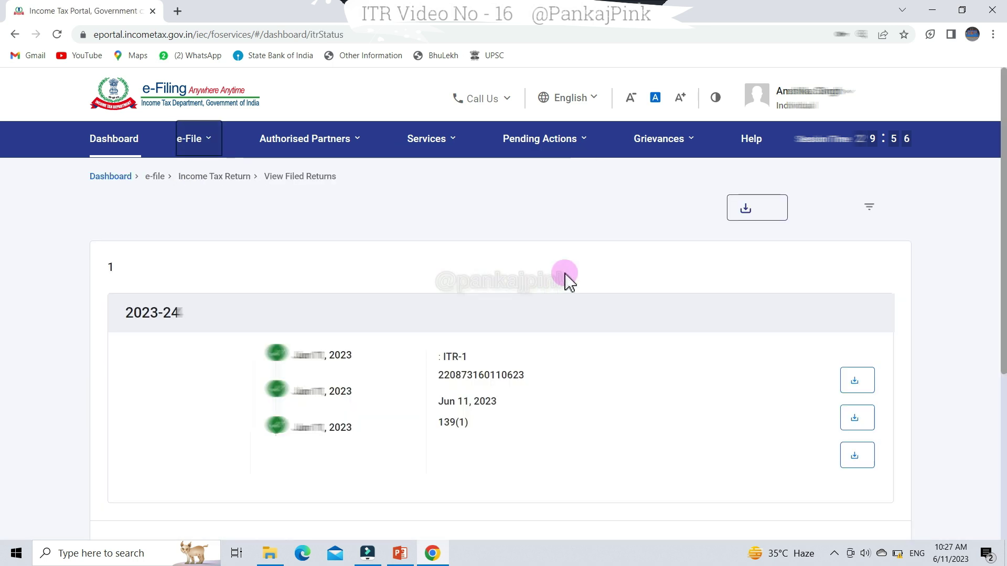